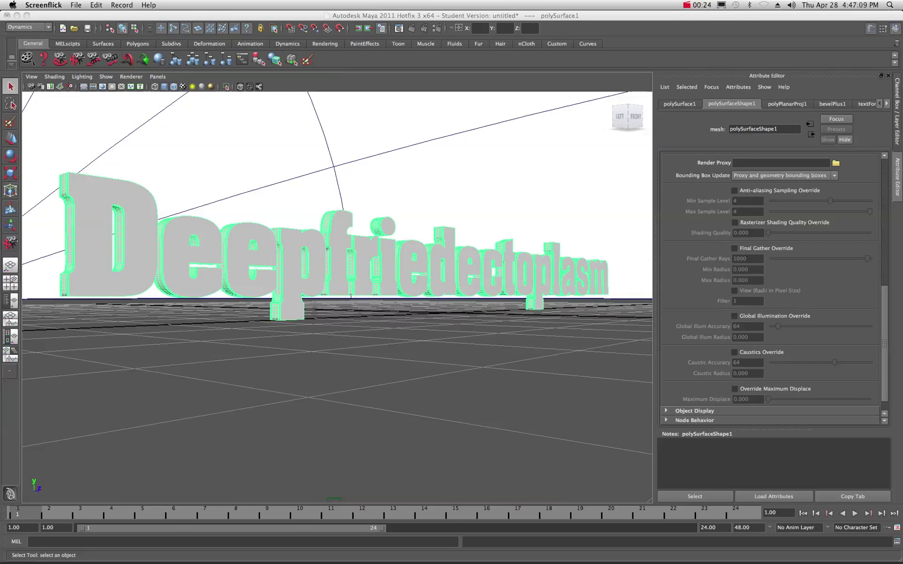
View the finished text render, and check the Mayatomr.bundle load settings in the Plug-in Manager.
{"action": "left_click_drag", "start_coordinate": [902, 83], "coordinate": [276, 59]}
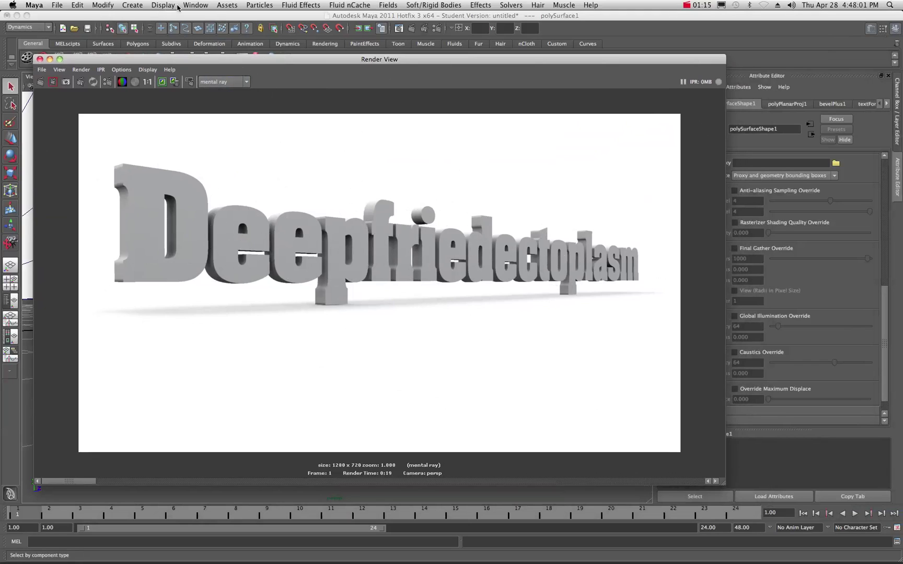
{"action": "left_click", "coordinate": [188, 6]}
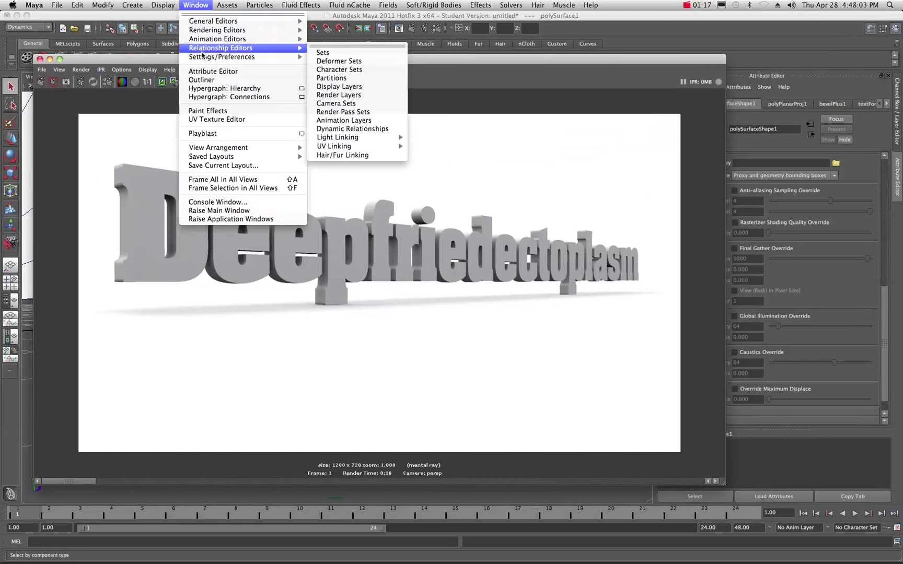
{"action": "mouse_move", "coordinate": [281, 59]}
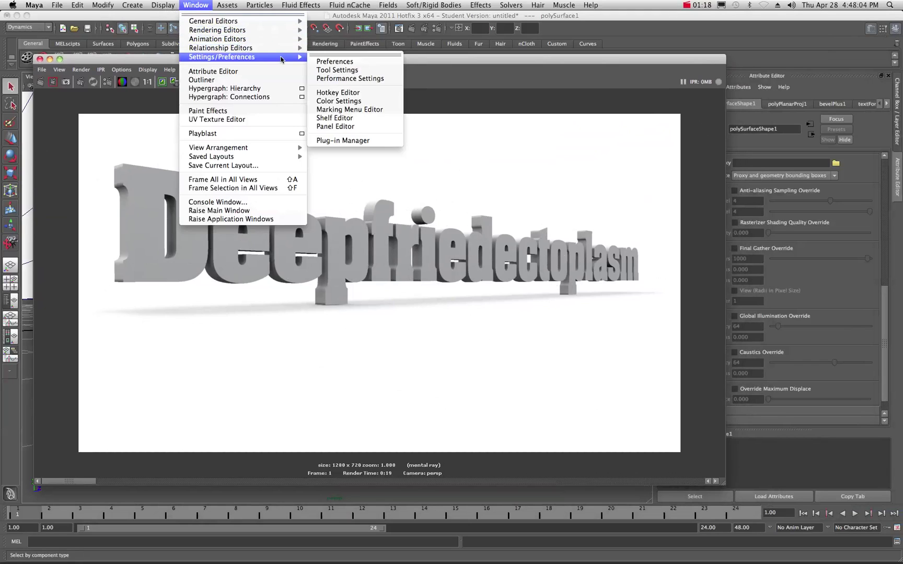
{"action": "left_click", "coordinate": [340, 140]}
{"action": "scroll", "coordinate": [445, 220], "scroll_direction": "down", "scroll_amount": 6}
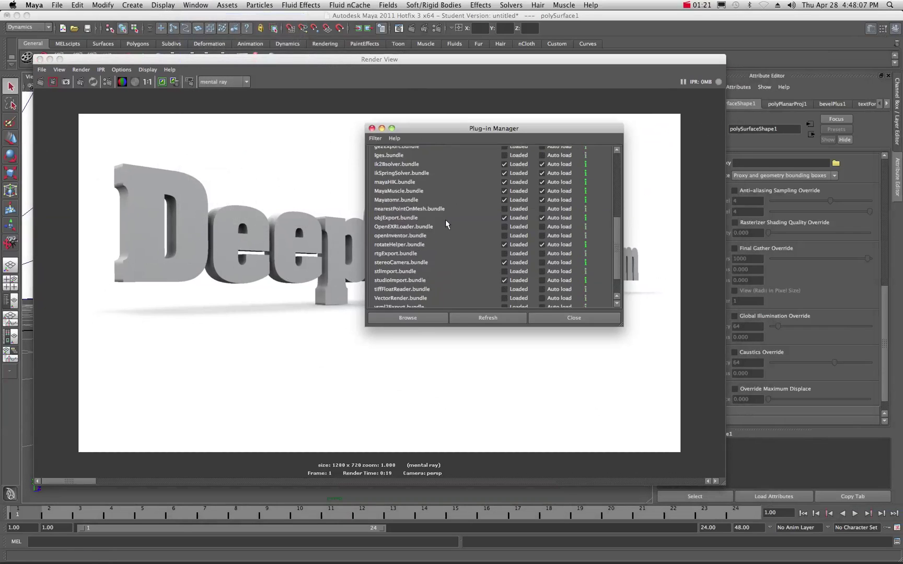
{"action": "scroll", "coordinate": [387, 187], "scroll_direction": "up", "scroll_amount": 1}
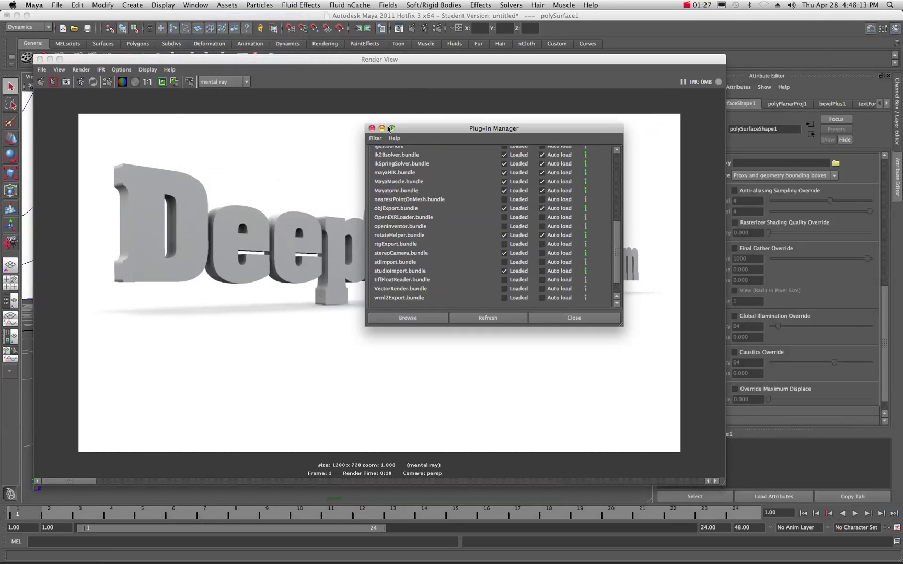
{"action": "left_click", "coordinate": [372, 128]}
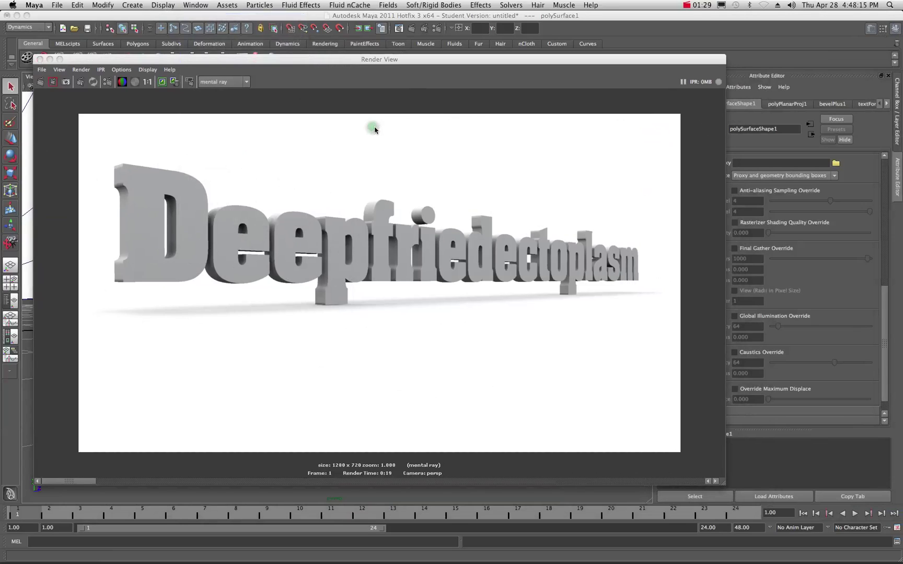
Examine the example scene's dome and ground plane from outside and from above.
{"action": "left_click_drag", "start_coordinate": [233, 63], "coordinate": [899, 99]}
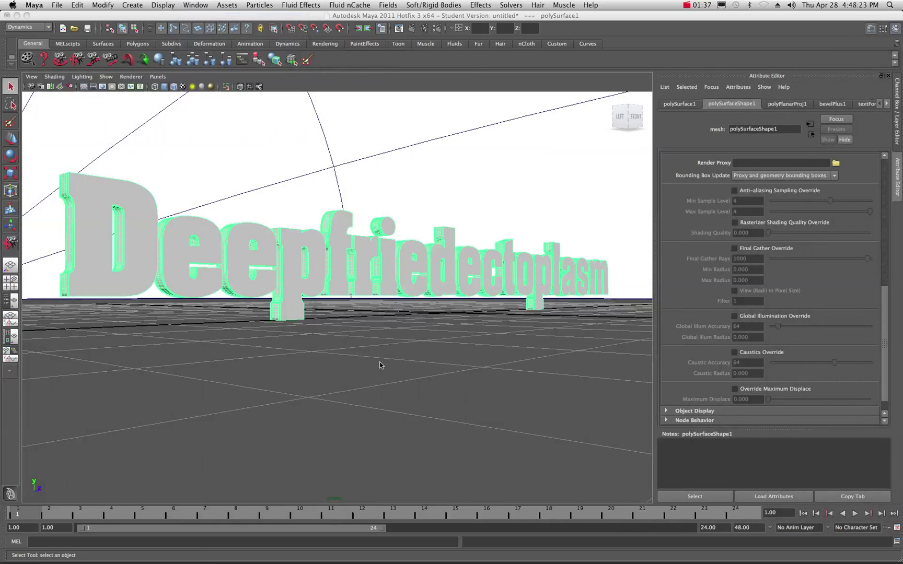
{"action": "scroll", "coordinate": [385, 355], "scroll_direction": "down", "scroll_amount": 10}
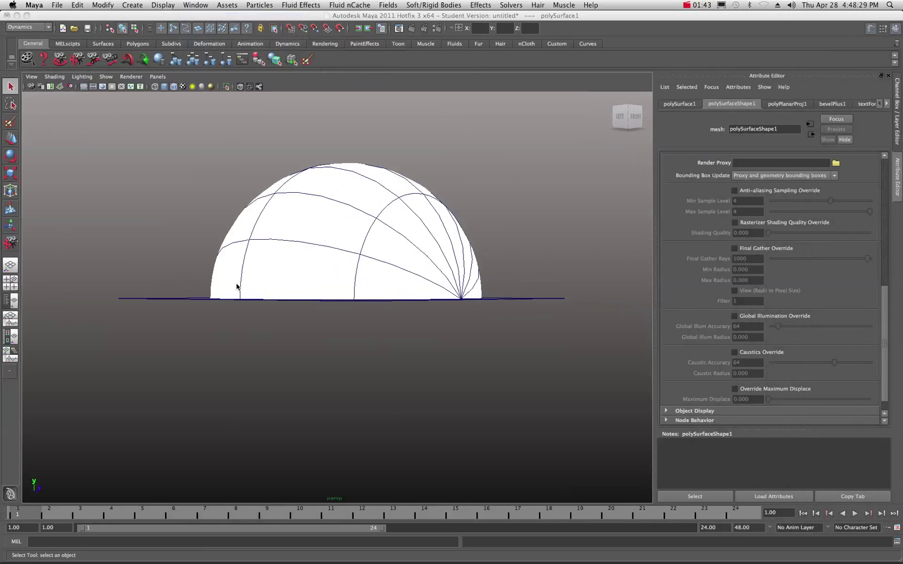
{"action": "left_click", "coordinate": [60, 60]}
{"action": "left_click_drag", "start_coordinate": [182, 157], "coordinate": [310, 234]}
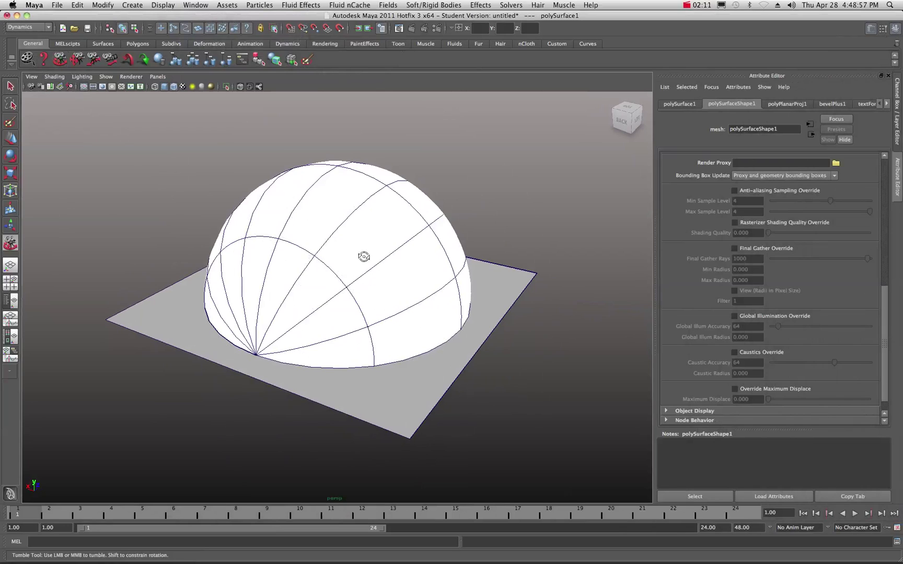
Start a new empty scene without saving the changes to the untitled example scene.
{"action": "left_click", "coordinate": [57, 5]}
{"action": "left_click", "coordinate": [62, 22]}
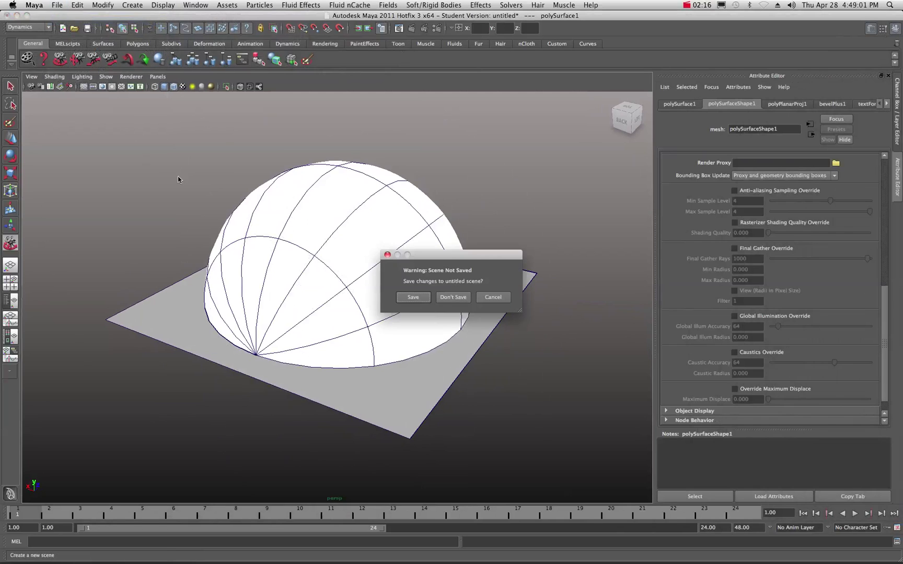
{"action": "left_click", "coordinate": [443, 296]}
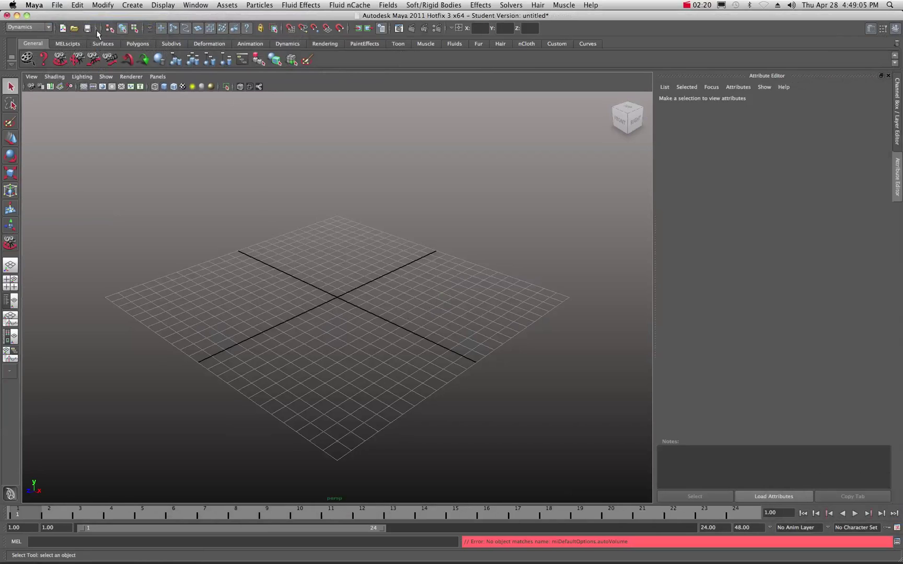
Create a NURBS plane covering the whole grid, and set the viewport to smooth shading.
{"action": "left_click", "coordinate": [133, 4]}
{"action": "mouse_move", "coordinate": [156, 22]}
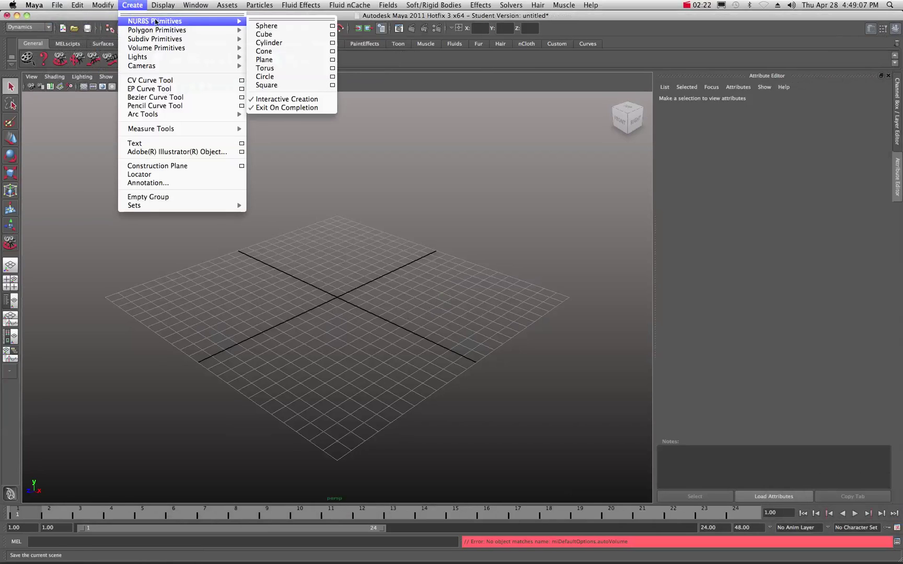
{"action": "left_click", "coordinate": [265, 60]}
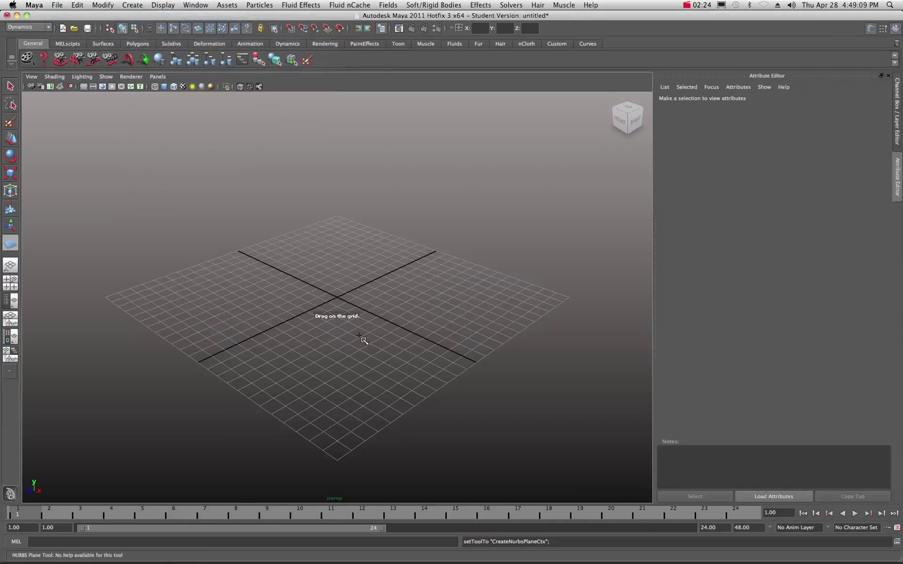
{"action": "mouse_move", "coordinate": [338, 460]}
{"action": "left_mouse_down"}
{"action": "mouse_move", "coordinate": [327, 254]}
{"action": "mouse_move", "coordinate": [329, 218]}
{"action": "mouse_move", "coordinate": [340, 214]}
{"action": "left_mouse_up"}
{"action": "left_click", "coordinate": [164, 86]}
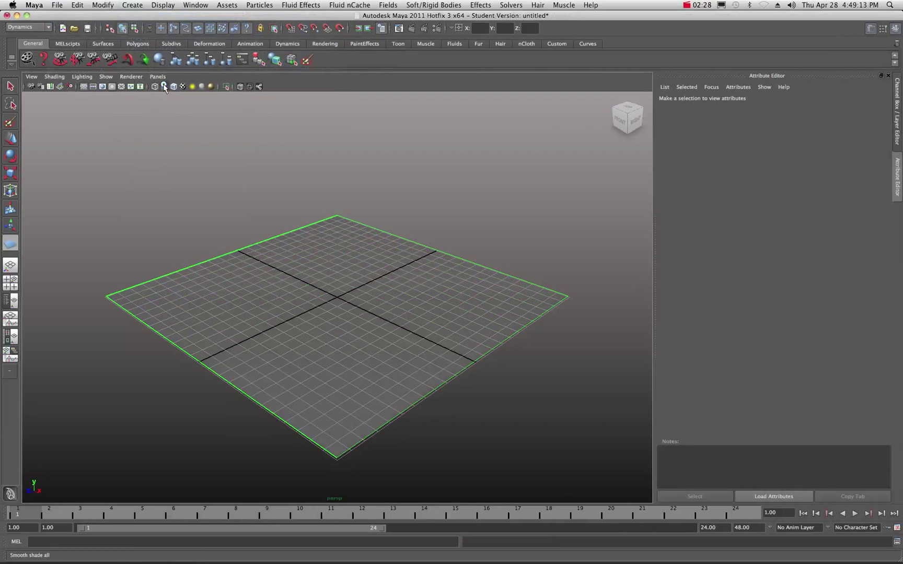
Create a polygon sphere on the plane, just behind and beside the grid's centre.
{"action": "left_click", "coordinate": [132, 5]}
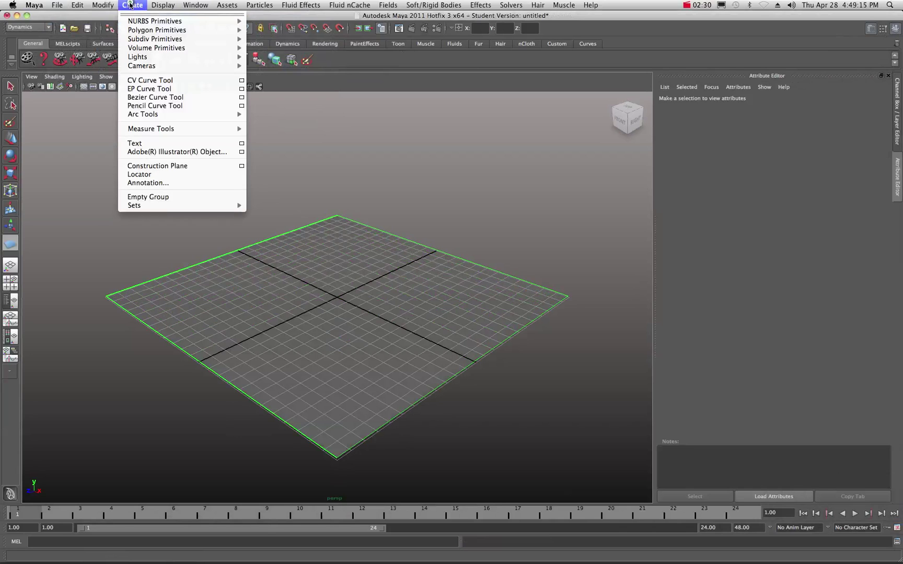
{"action": "mouse_move", "coordinate": [132, 30]}
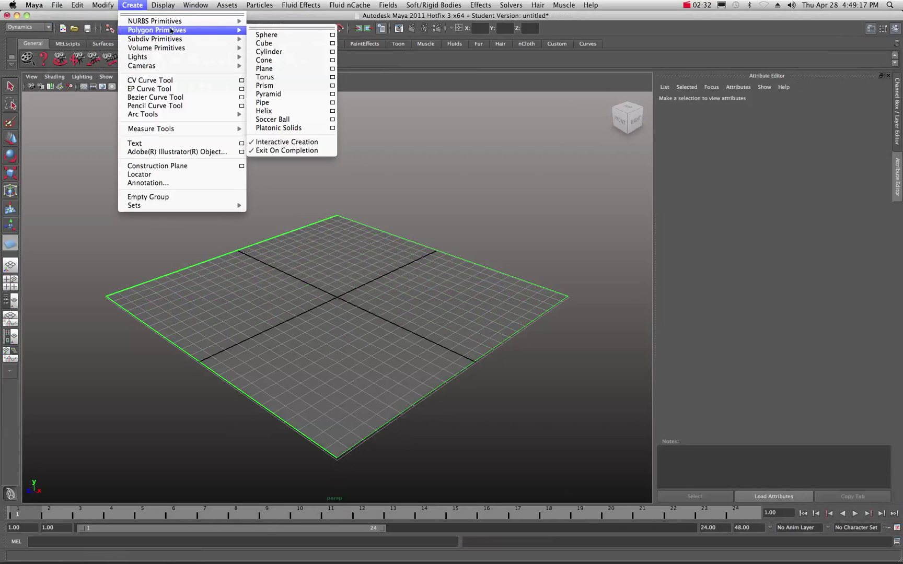
{"action": "left_click", "coordinate": [265, 35]}
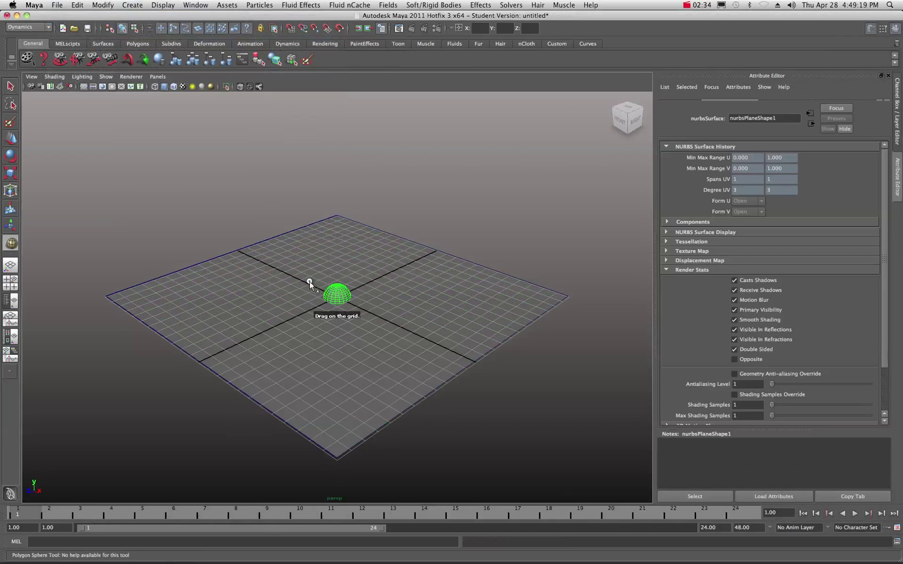
{"action": "left_click_drag", "start_coordinate": [310, 282], "coordinate": [349, 288]}
Create a wide polygon helix with several coils on the plane, overlapping the sphere.
{"action": "left_click", "coordinate": [136, 6]}
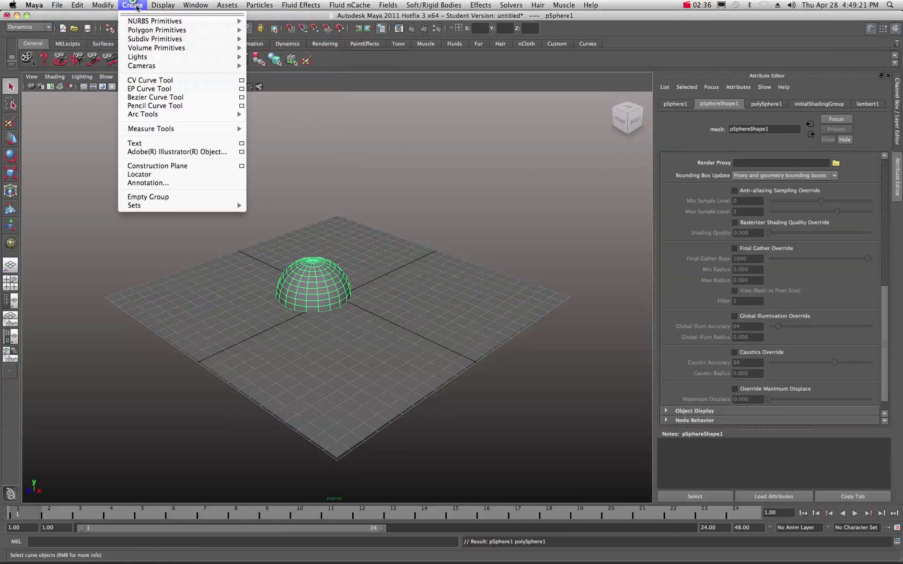
{"action": "mouse_move", "coordinate": [156, 30]}
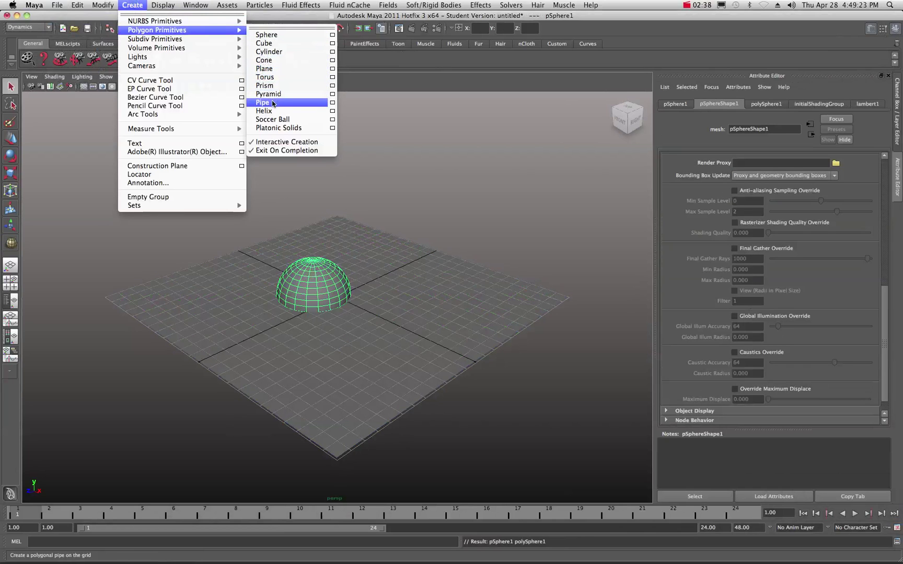
{"action": "left_click", "coordinate": [264, 111]}
{"action": "left_click_drag", "start_coordinate": [369, 291], "coordinate": [357, 239]}
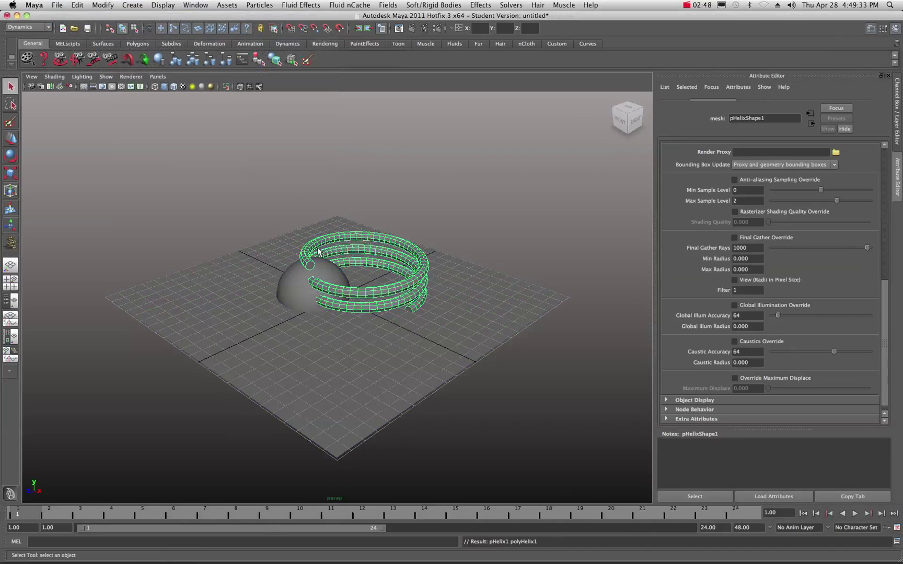
Create a polygon cube near the grid's centre, between the sphere and the helix, and return to the Select tool.
{"action": "left_click", "coordinate": [132, 5]}
{"action": "mouse_move", "coordinate": [140, 29]}
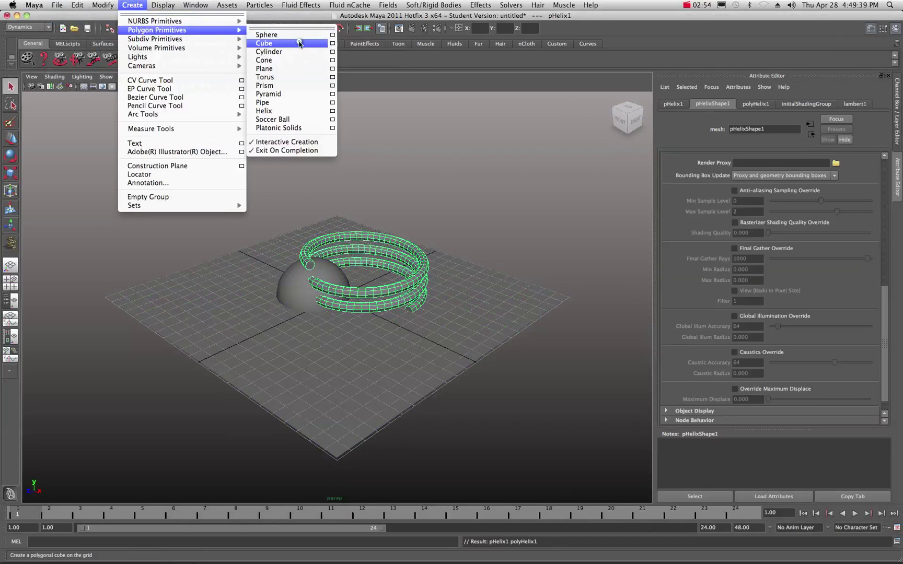
{"action": "left_click", "coordinate": [299, 42]}
{"action": "left_click_drag", "start_coordinate": [346, 328], "coordinate": [310, 269]}
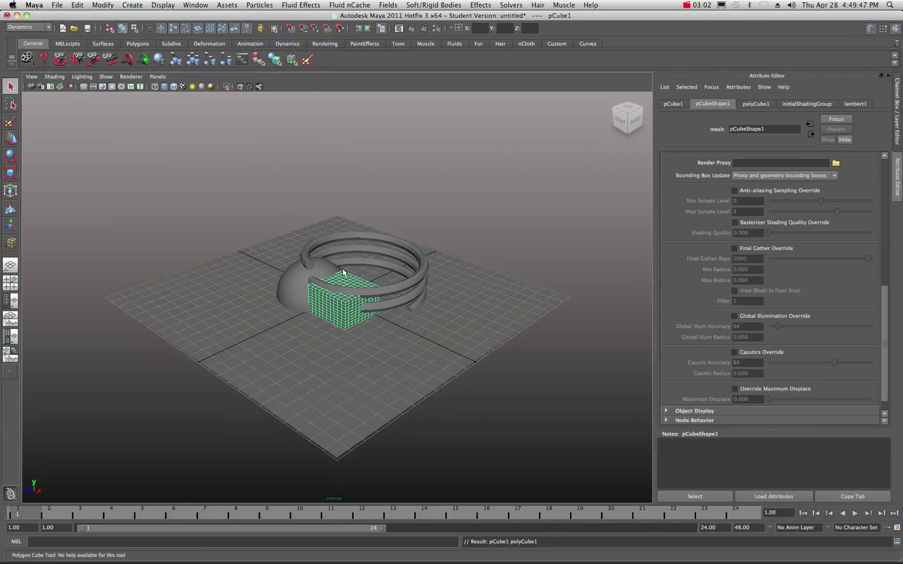
{"action": "key", "text": "q"}
Clear the selection, render the perspective view with mental ray, and dismiss the render window.
{"action": "left_click", "coordinate": [430, 293]}
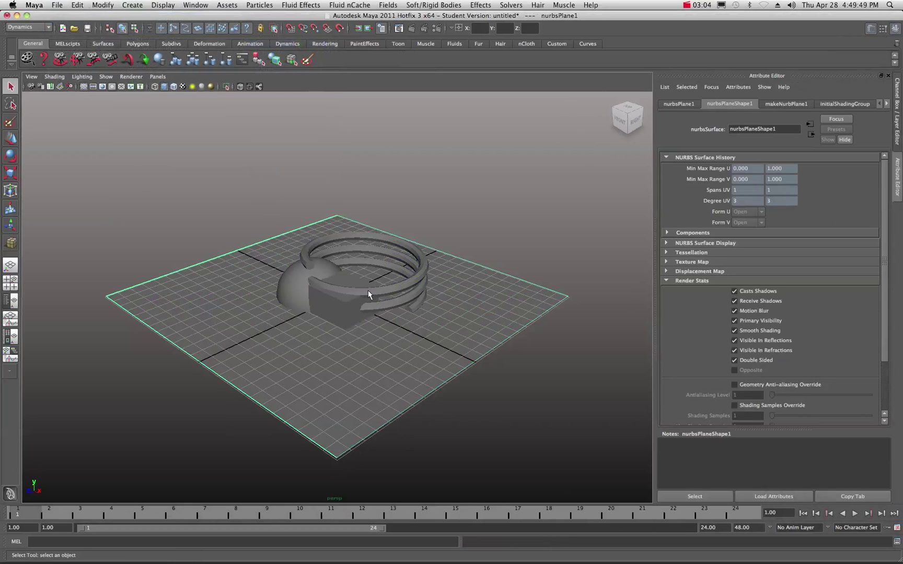
{"action": "left_click", "coordinate": [244, 218]}
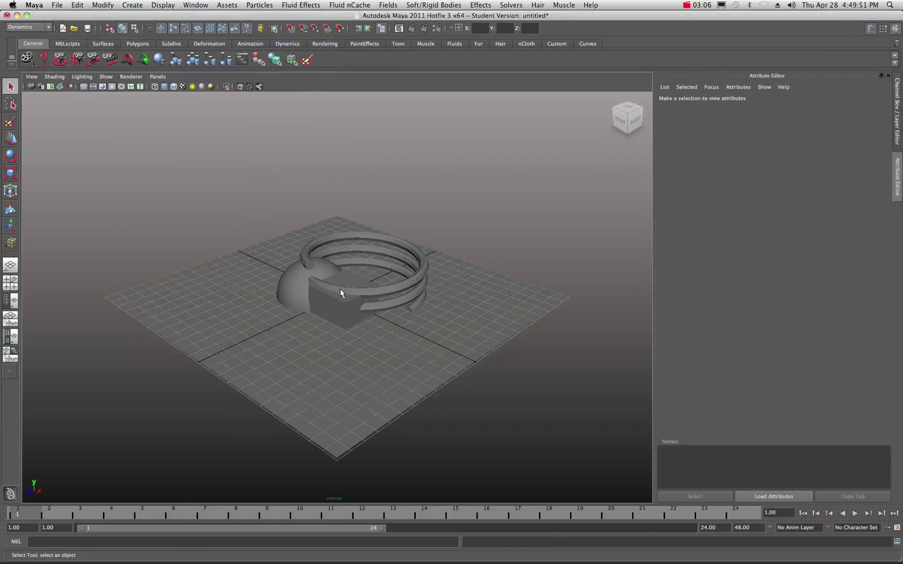
{"action": "left_click", "coordinate": [412, 28]}
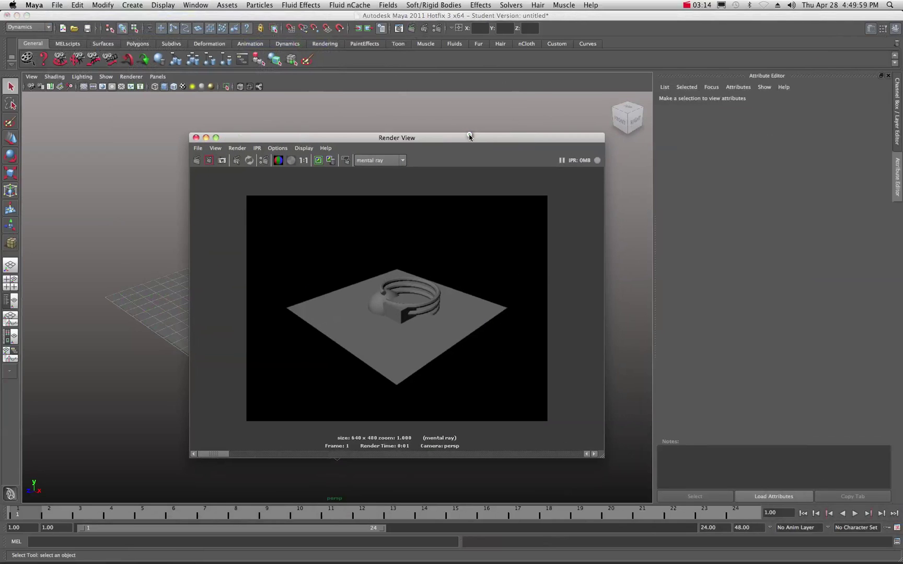
{"action": "double_click", "coordinate": [347, 138]}
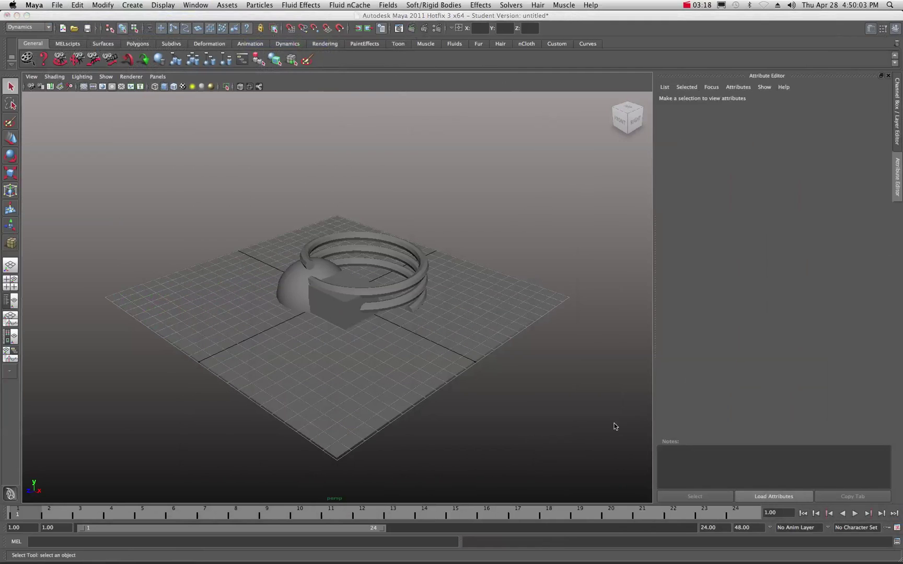
Select pSphere1 in the Outliner and set its display smoothness to 3.
{"action": "scroll", "coordinate": [442, 292], "scroll_direction": "up", "scroll_amount": 3}
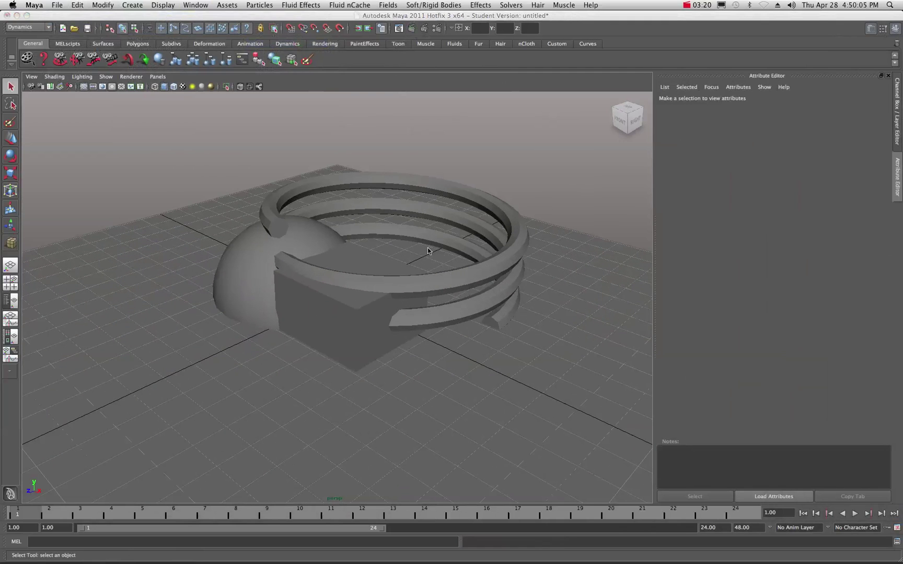
{"action": "left_click", "coordinate": [254, 268]}
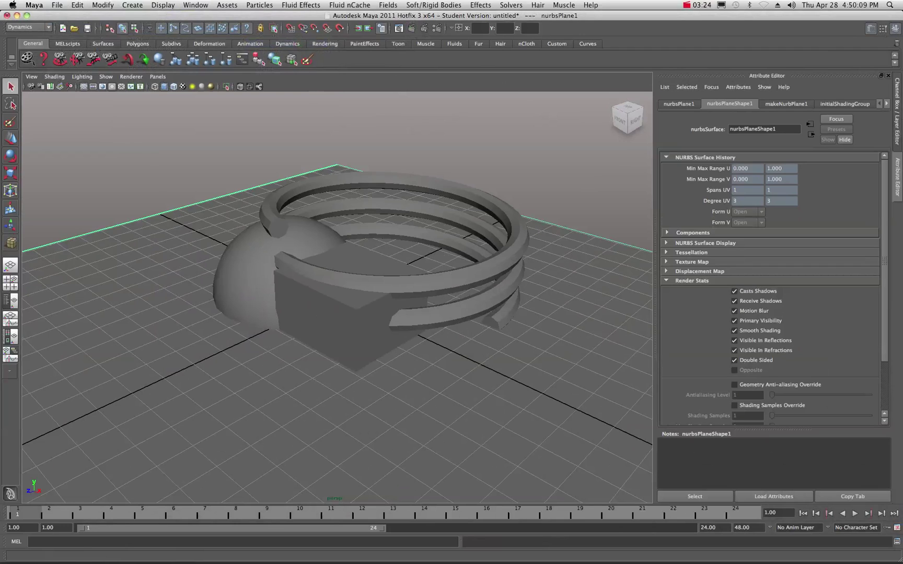
{"action": "left_click", "coordinate": [195, 4]}
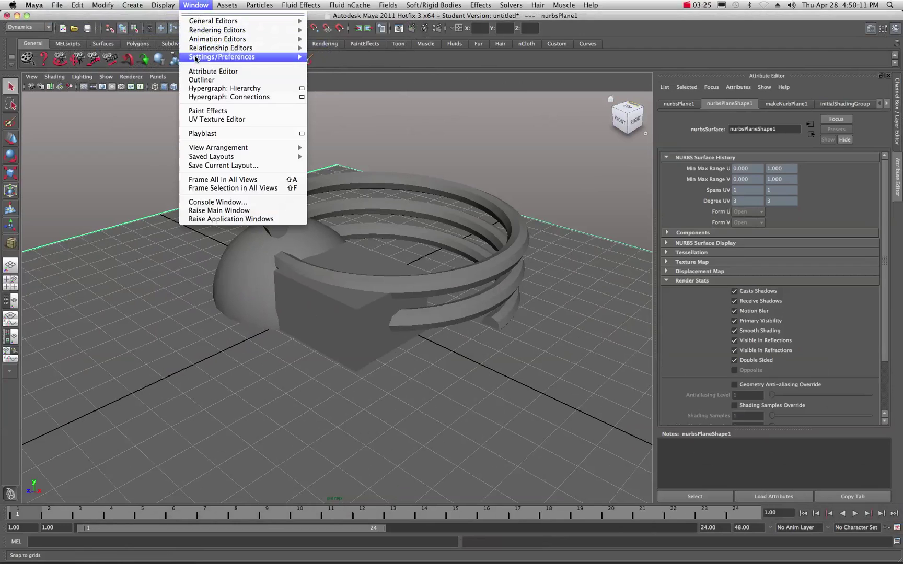
{"action": "left_click", "coordinate": [203, 82]}
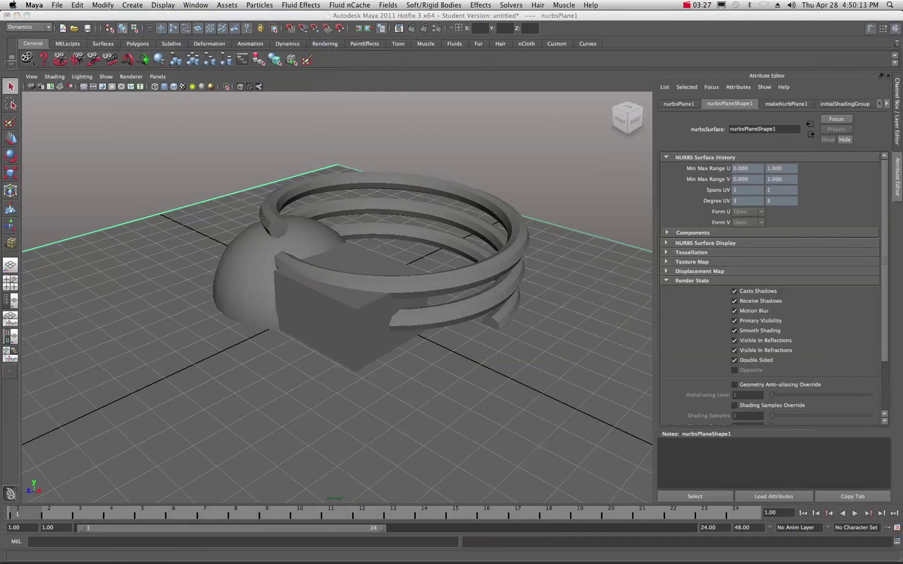
{"action": "left_click", "coordinate": [622, 149]}
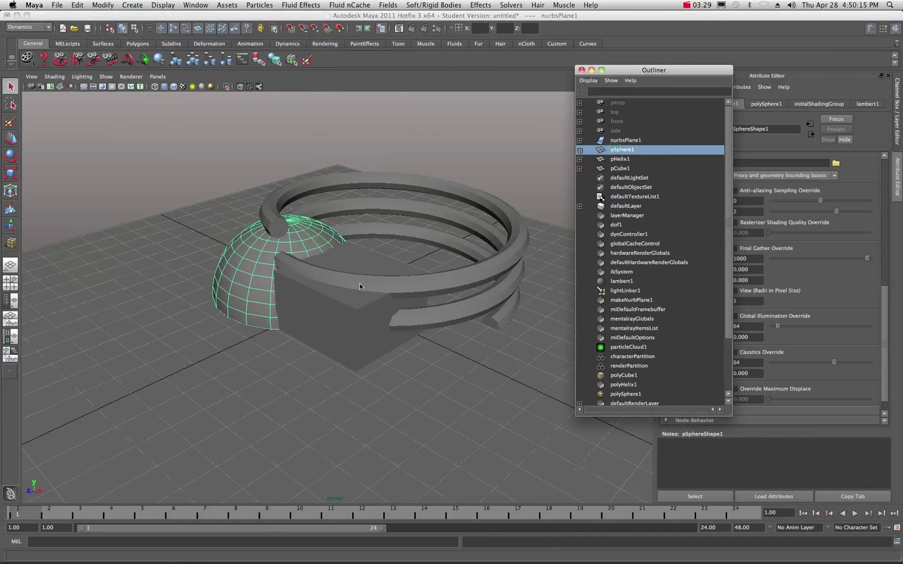
{"action": "key", "text": "3"}
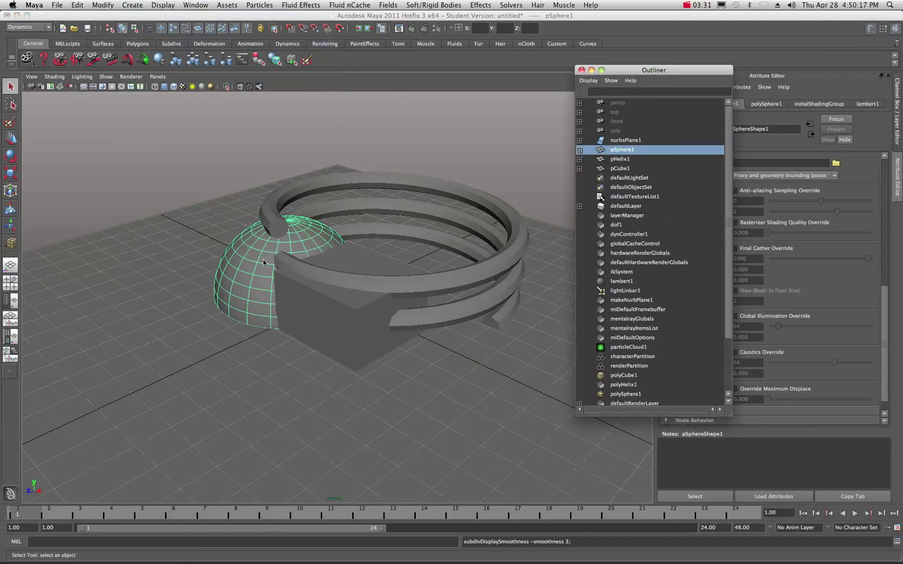
Give pHelix1 the smooth mesh display at level 3.
{"action": "left_click", "coordinate": [620, 158]}
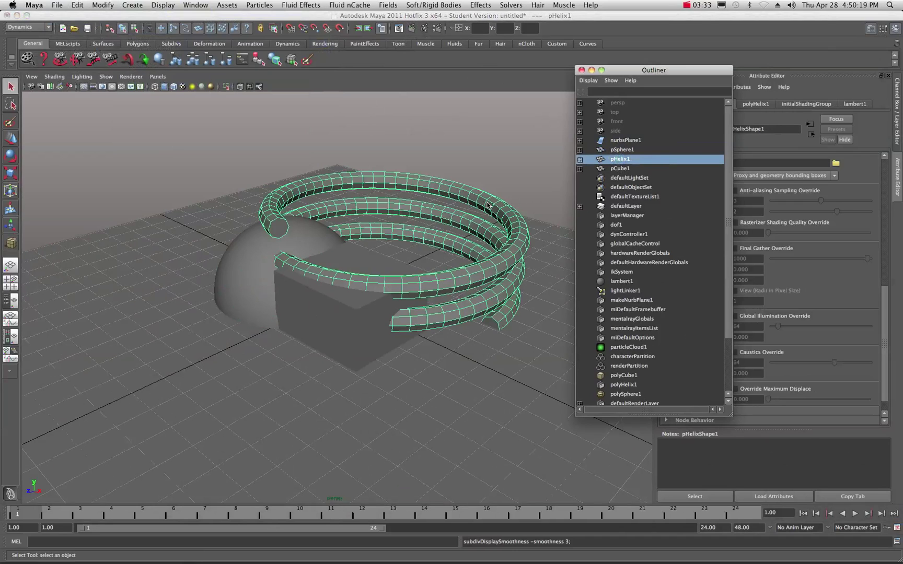
{"action": "key", "text": "3"}
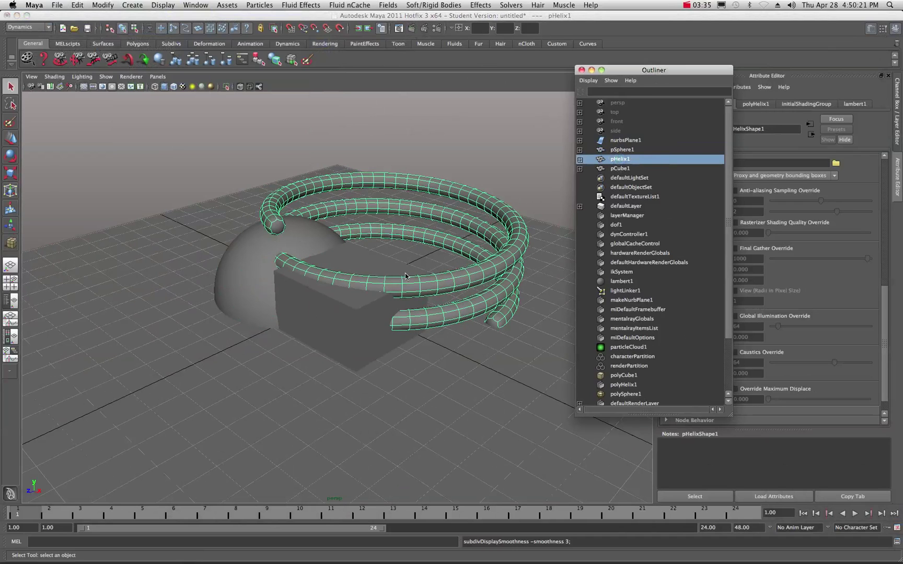
{"action": "left_click", "coordinate": [369, 268]}
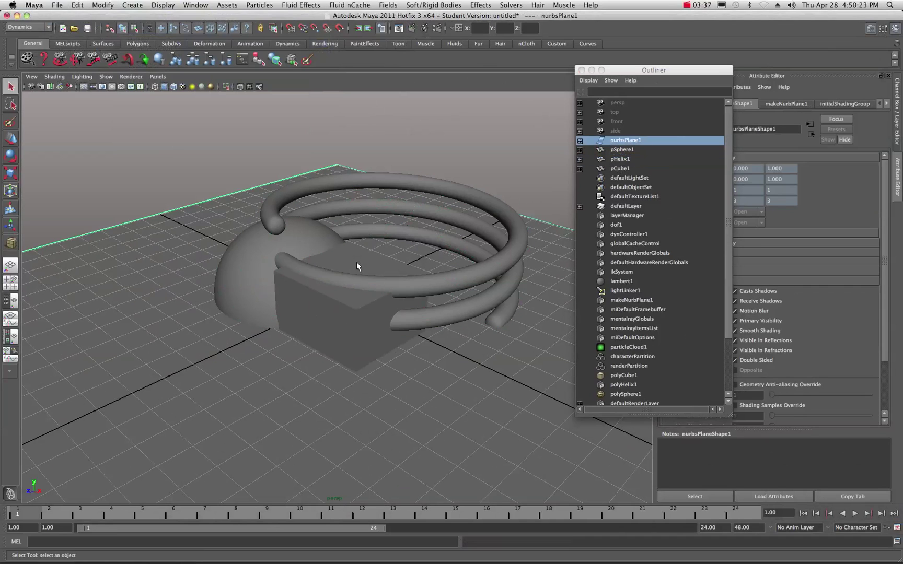
Set pCube1's display smoothness to level 3 and close the Outliner.
{"action": "left_click", "coordinate": [620, 169]}
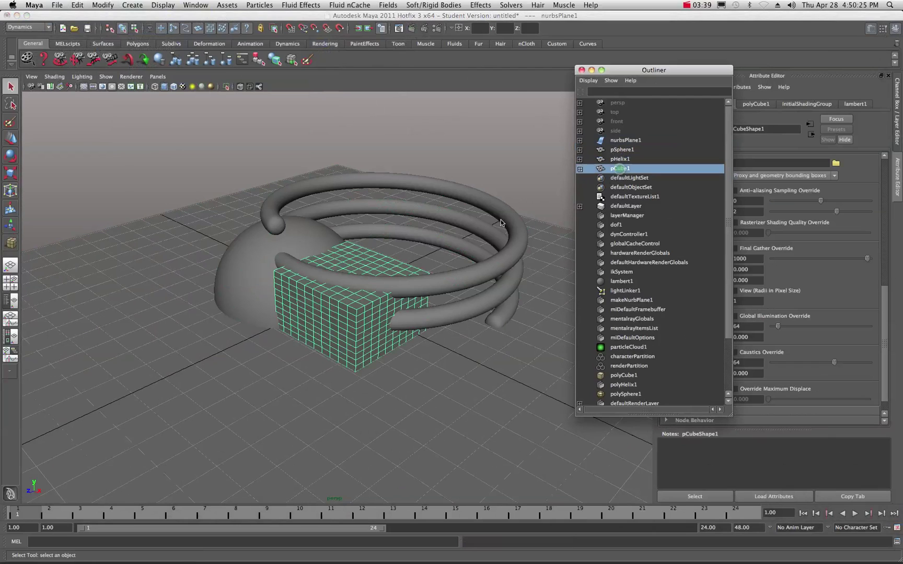
{"action": "key", "text": "3"}
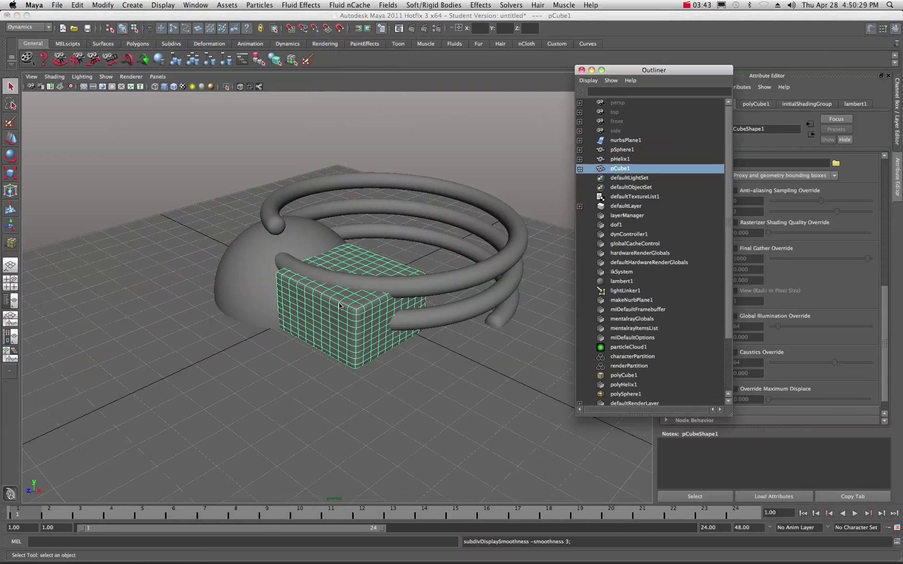
{"action": "left_click", "coordinate": [581, 70]}
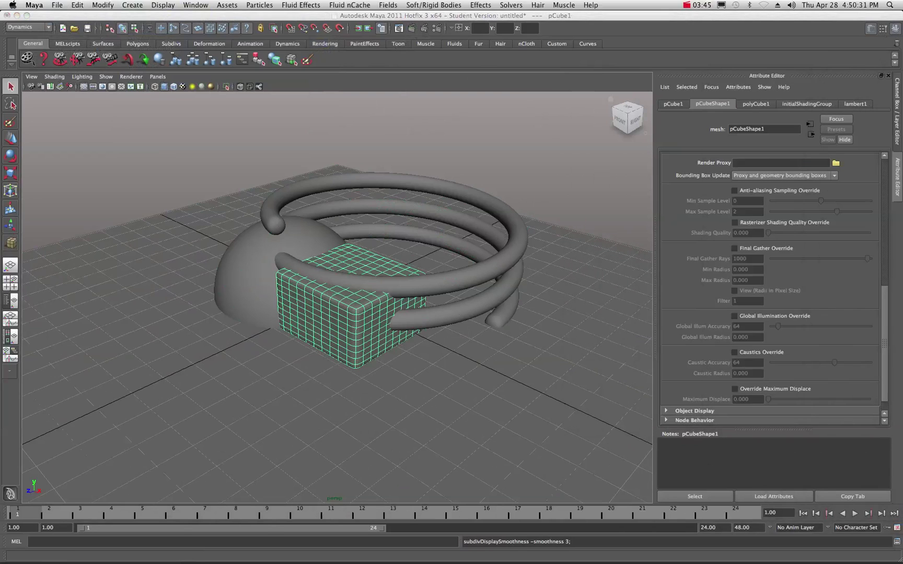
Clear the selection and turn on wireframe on shaded for the perspective view.
{"action": "left_click", "coordinate": [465, 168]}
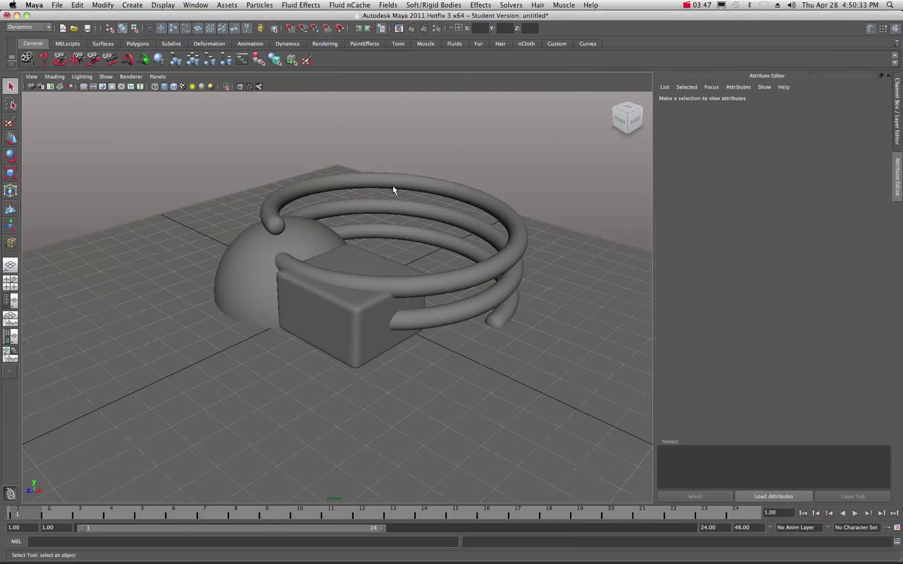
{"action": "left_click", "coordinate": [175, 86]}
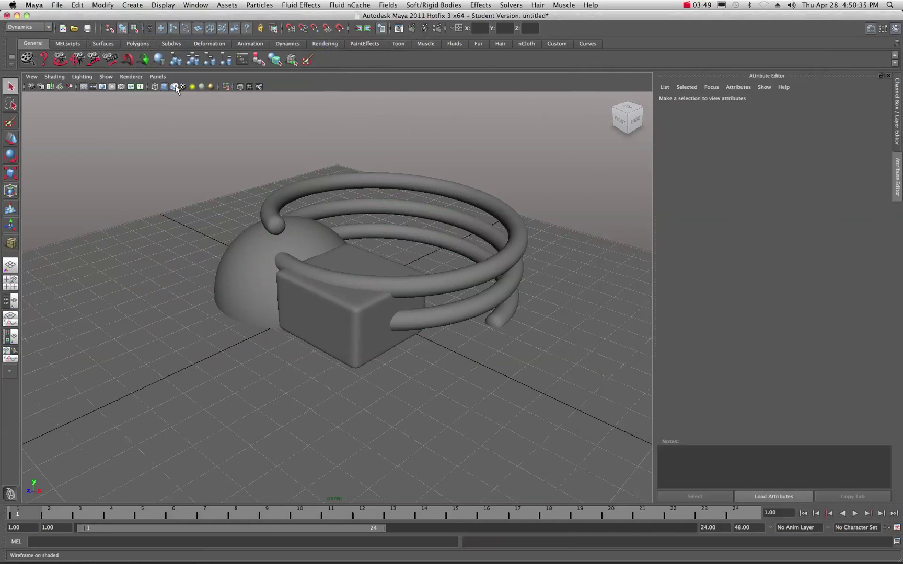
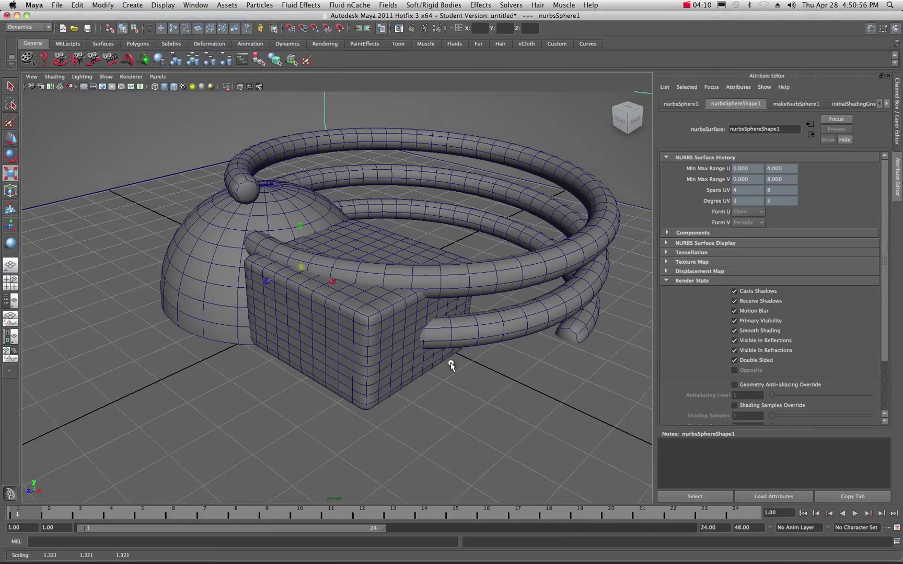
Scale the NURBS ground plane up uniformly to about 4.27 so it reaches beyond the large enclosing sphere.
{"action": "scroll", "coordinate": [461, 366], "scroll_direction": "down", "scroll_amount": 3}
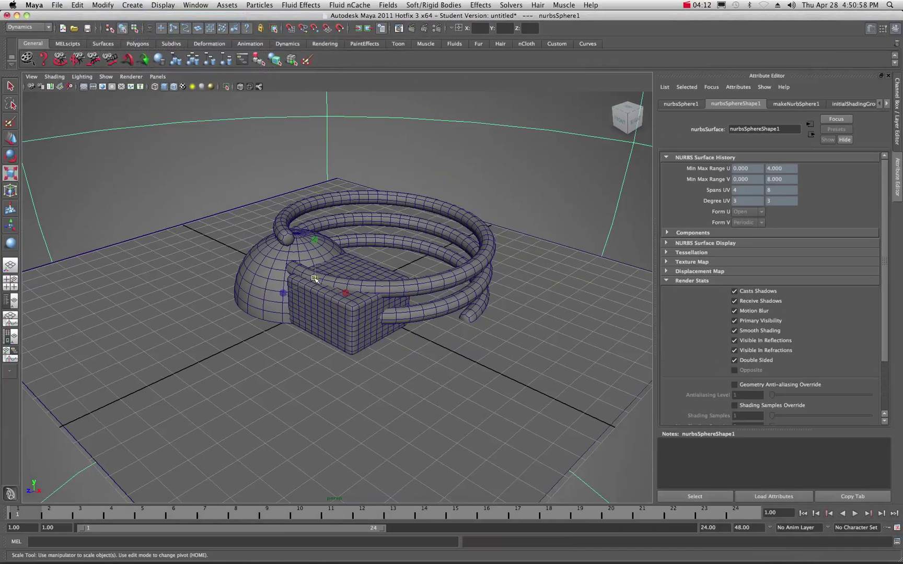
{"action": "left_click", "coordinate": [215, 314]}
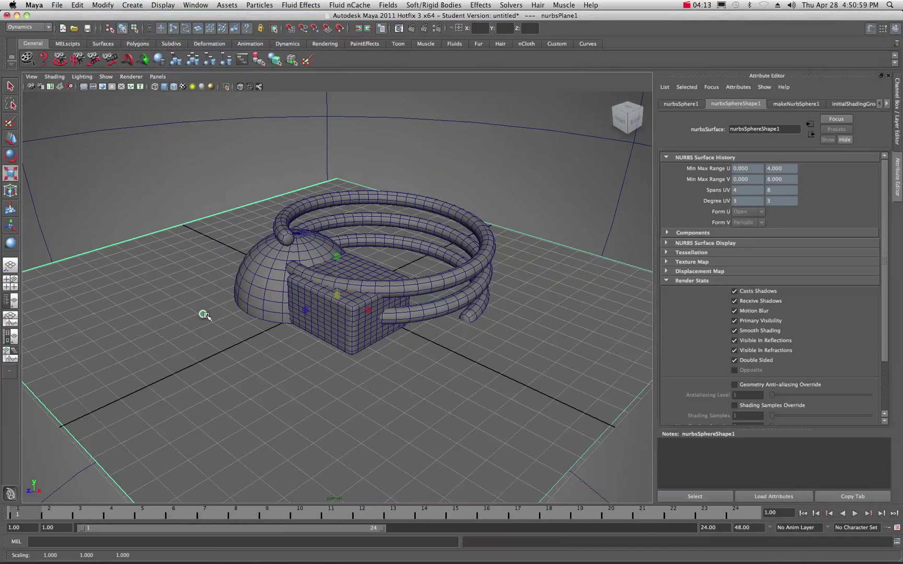
{"action": "left_click", "coordinate": [336, 295]}
{"action": "left_click_drag", "start_coordinate": [336, 294], "coordinate": [384, 334]}
{"action": "left_click_drag", "start_coordinate": [337, 296], "coordinate": [498, 397]}
{"action": "left_click_drag", "start_coordinate": [336, 294], "coordinate": [490, 402]}
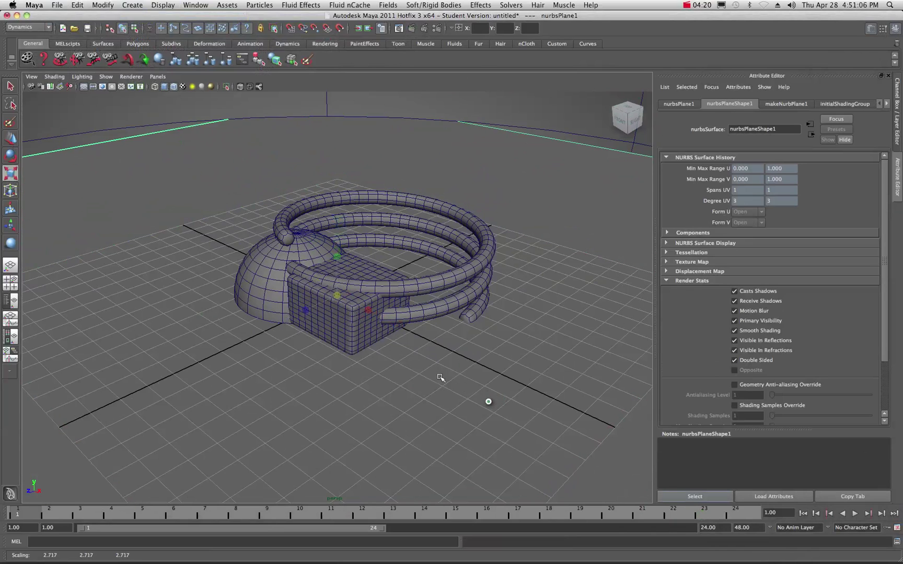
{"action": "left_click_drag", "start_coordinate": [336, 296], "coordinate": [608, 478]}
{"action": "left_click_drag", "start_coordinate": [336, 295], "coordinate": [535, 443]}
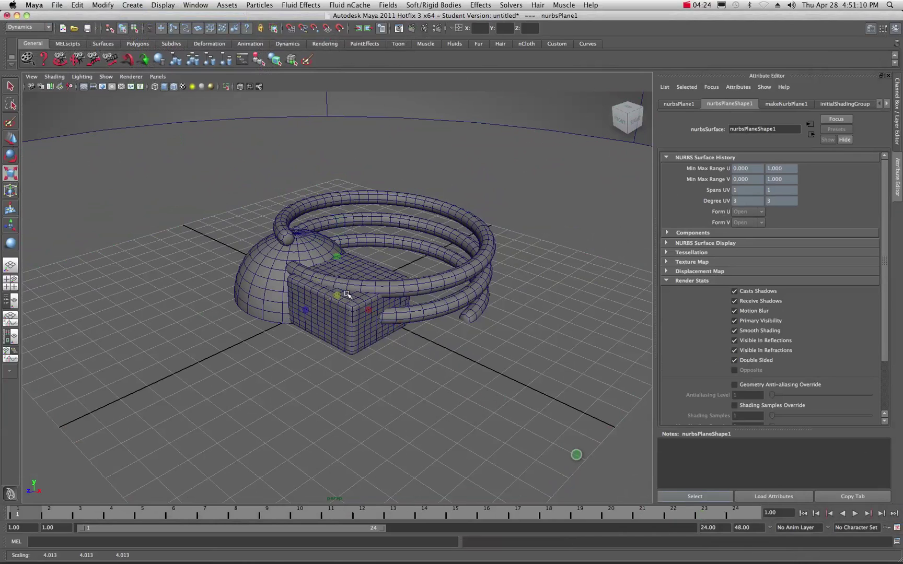
Centre the large NURBS sphere on the origin by setting its Translate X and Translate Z to 0.
{"action": "scroll", "coordinate": [371, 282], "scroll_direction": "down", "scroll_amount": 10}
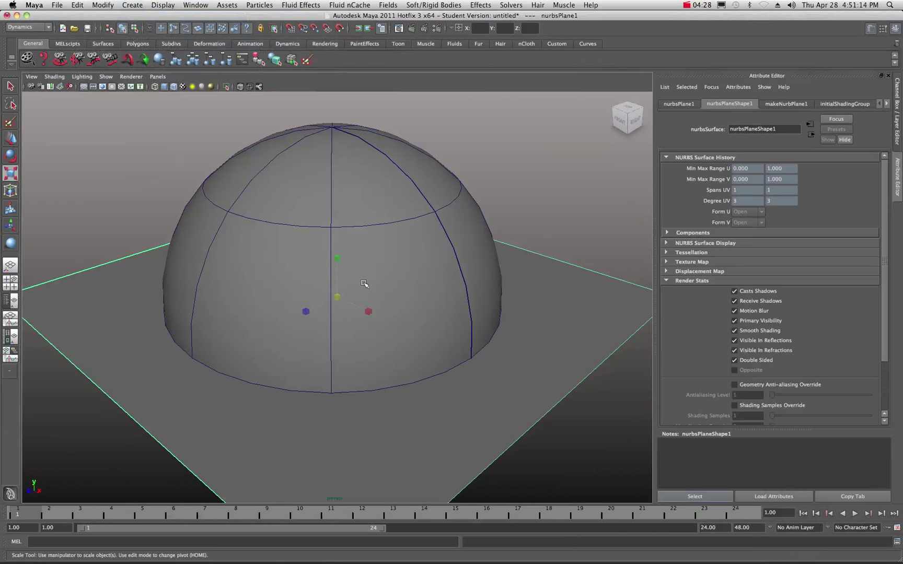
{"action": "left_click", "coordinate": [359, 228]}
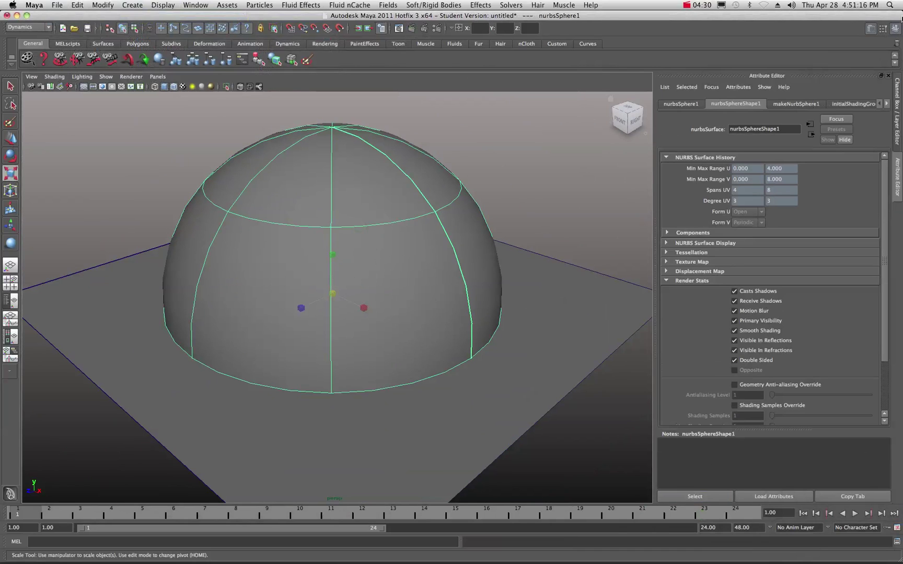
{"action": "left_click", "coordinate": [897, 29]}
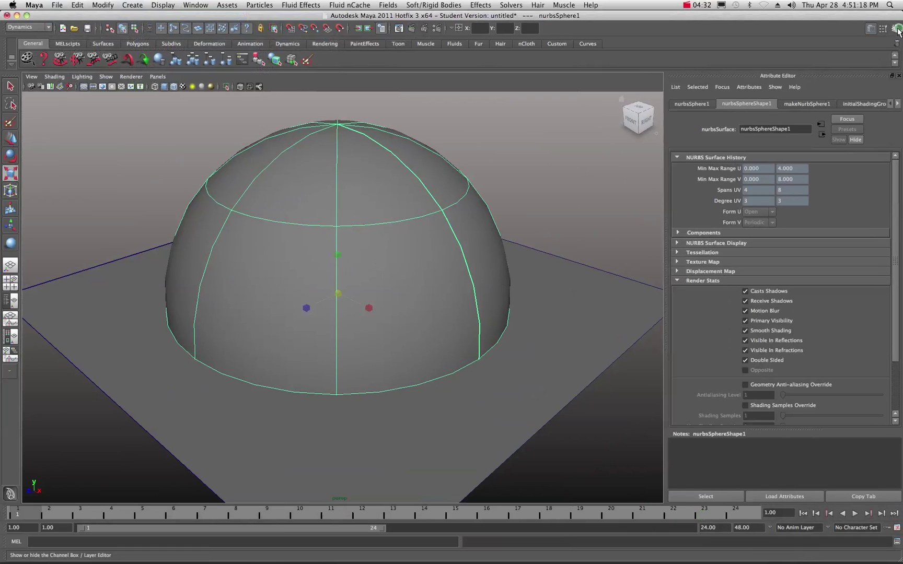
{"action": "left_click", "coordinate": [897, 30]}
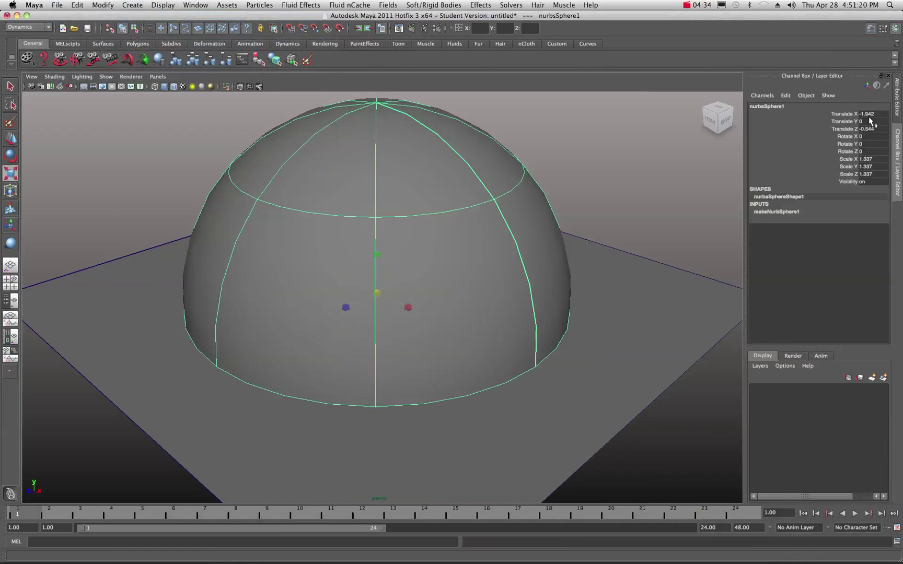
{"action": "left_click", "coordinate": [868, 117]}
{"action": "type", "text": "0"}
{"action": "left_click", "coordinate": [868, 129]}
{"action": "type", "text": "0"}
{"action": "key", "text": "Return"}
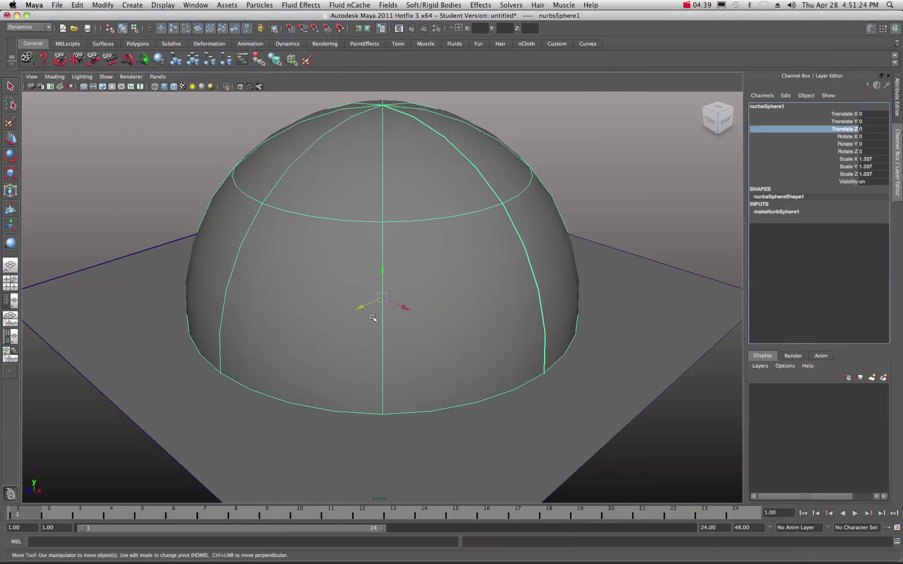
Centre the NURBS ground plane on the origin by setting its Translate X and Translate Z to 0.
{"action": "left_click", "coordinate": [278, 421]}
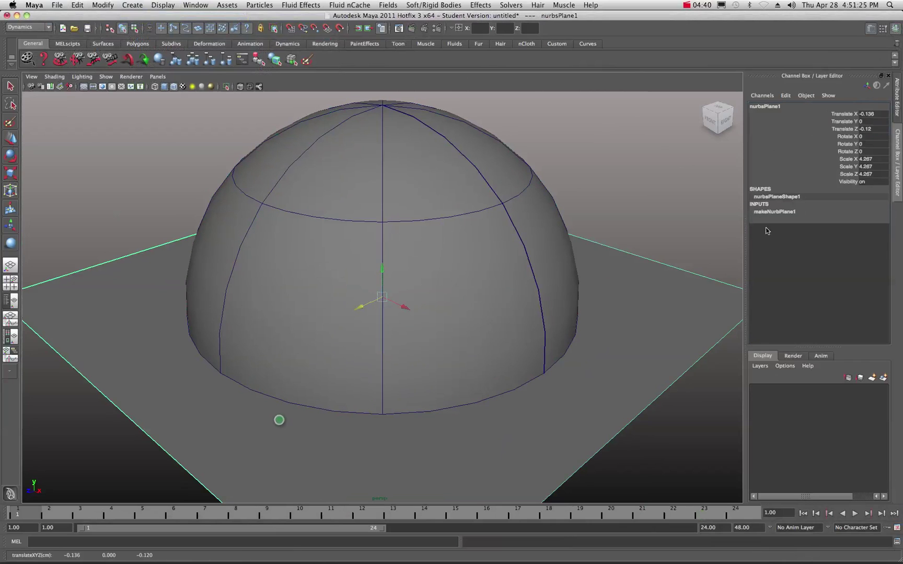
{"action": "left_click", "coordinate": [870, 115]}
{"action": "type", "text": "0"}
{"action": "left_click", "coordinate": [870, 128]}
{"action": "type", "text": "0"}
{"action": "key", "text": "Return"}
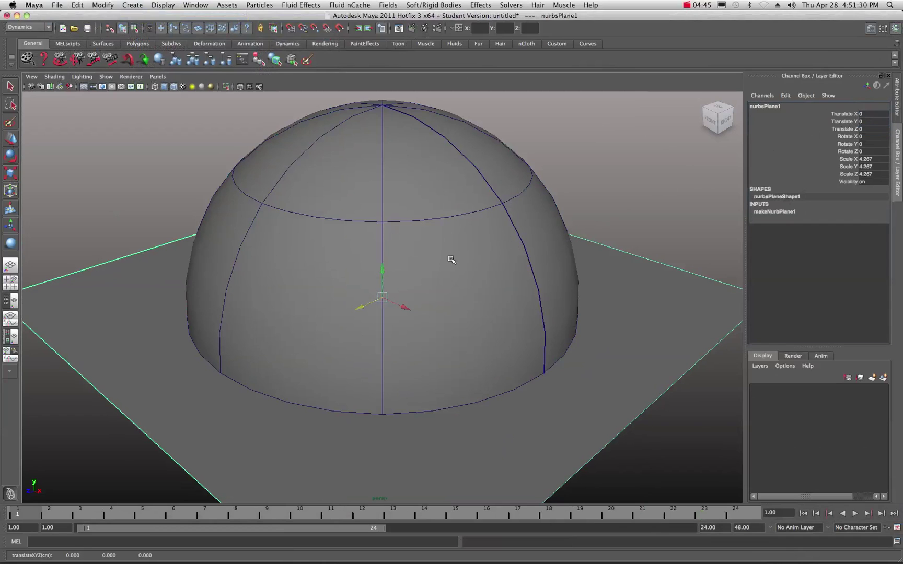
Examine the primitives inside the large sphere in X-ray display, select that sphere, and restore the opaque display.
{"action": "left_click", "coordinate": [240, 86]}
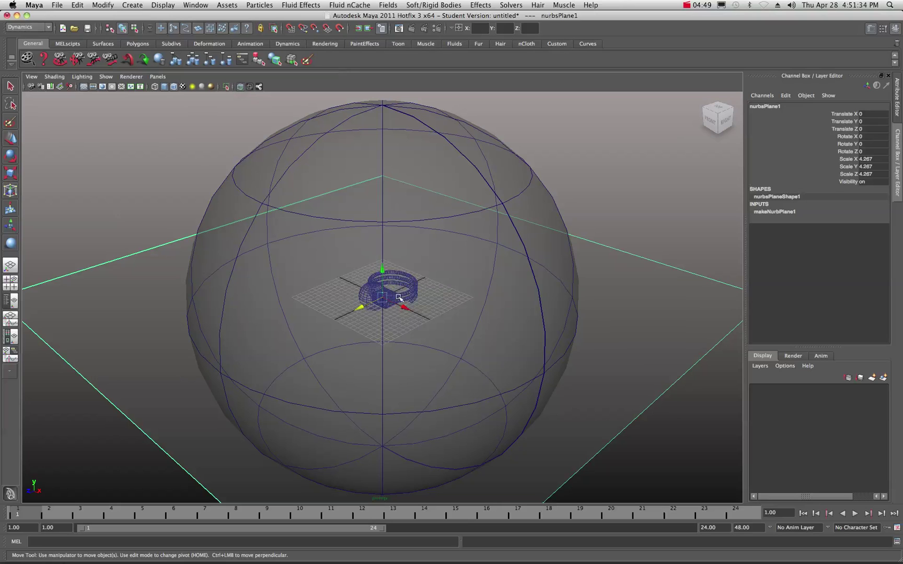
{"action": "left_click", "coordinate": [142, 178]}
{"action": "left_click", "coordinate": [298, 161]}
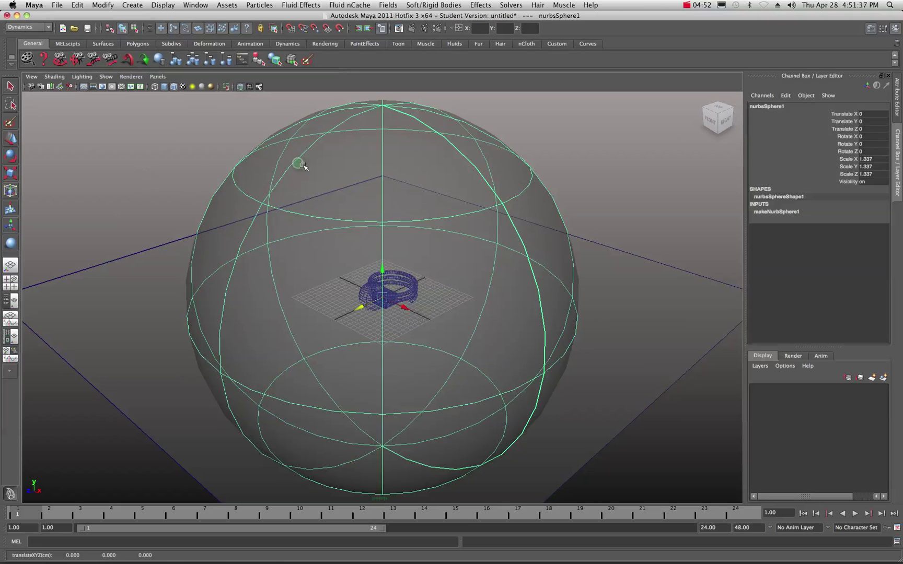
{"action": "left_click", "coordinate": [241, 87]}
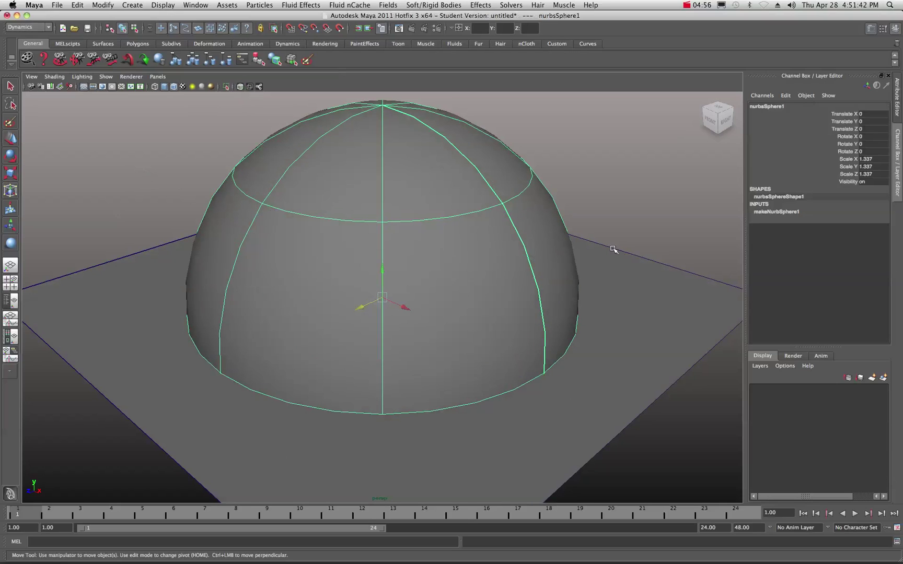
Cut the large NURBS sphere to a half sphere by setting End Sweep to 180 in its makeNurbSphere1 history.
{"action": "left_click_drag", "start_coordinate": [335, 271], "coordinate": [364, 278], "text": "alt"}
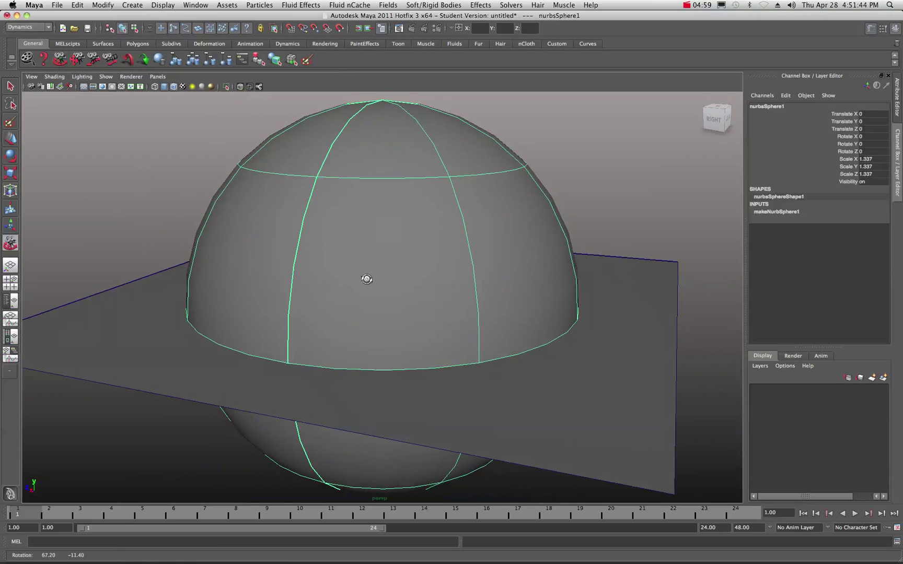
{"action": "left_click", "coordinate": [869, 28]}
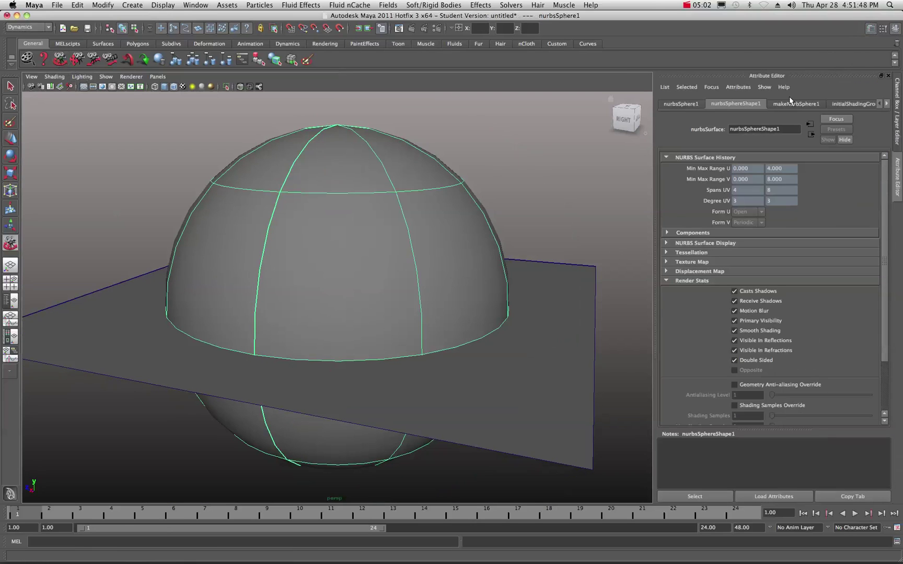
{"action": "left_click", "coordinate": [782, 104]}
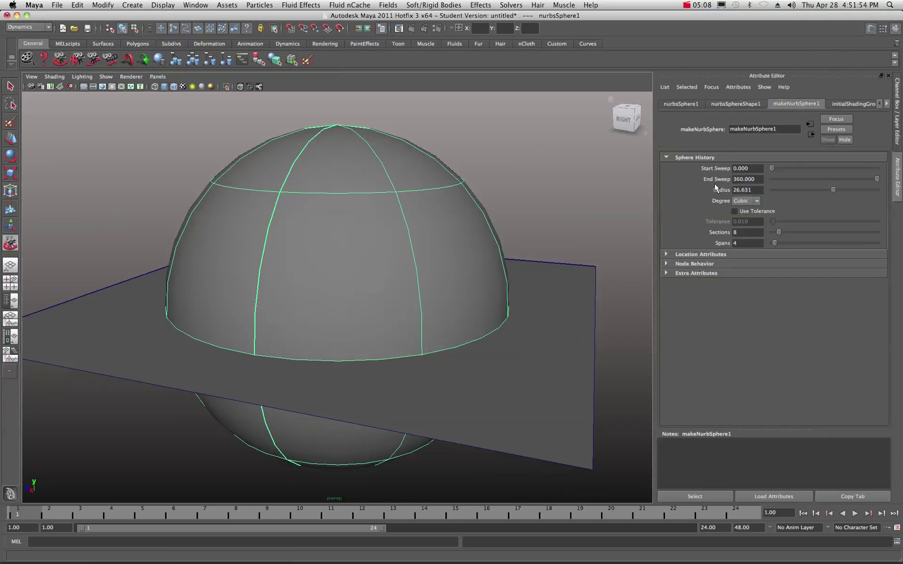
{"action": "left_click", "coordinate": [747, 180]}
{"action": "double_click", "coordinate": [747, 179]}
{"action": "type", "text": "180"}
{"action": "key", "text": "Tab"}
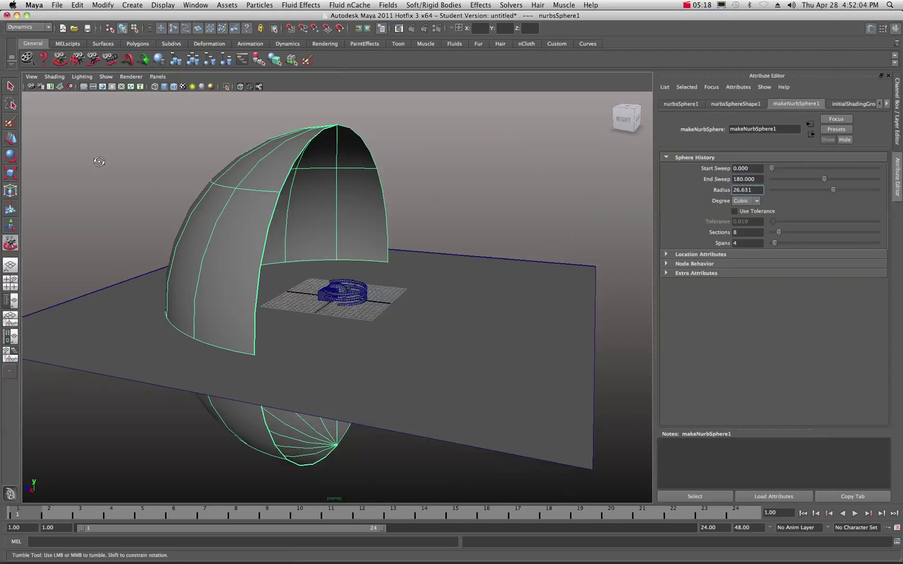
Rotate the half sphere into a dome over the ground plane with Rotate X at exactly -90.
{"action": "left_click", "coordinate": [10, 156]}
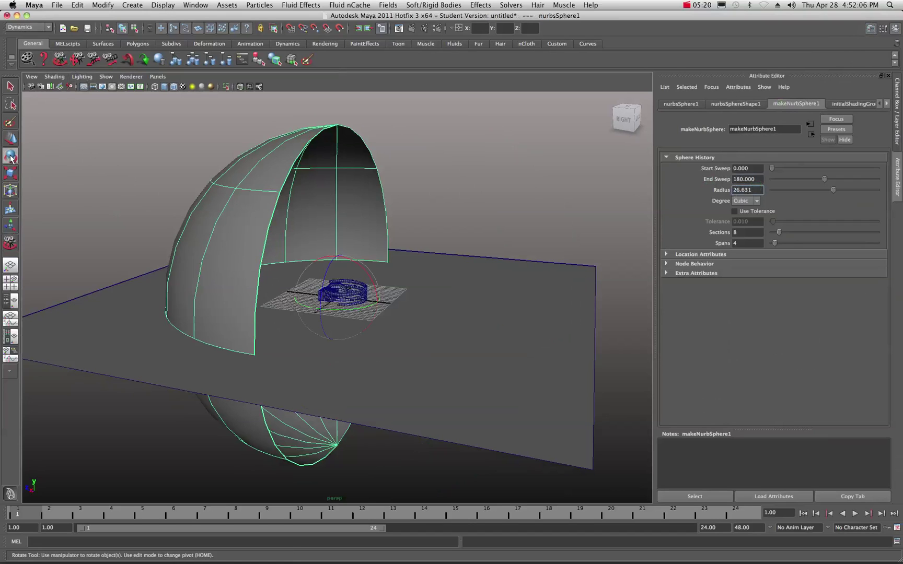
{"action": "left_click_drag", "start_coordinate": [354, 264], "coordinate": [386, 316]}
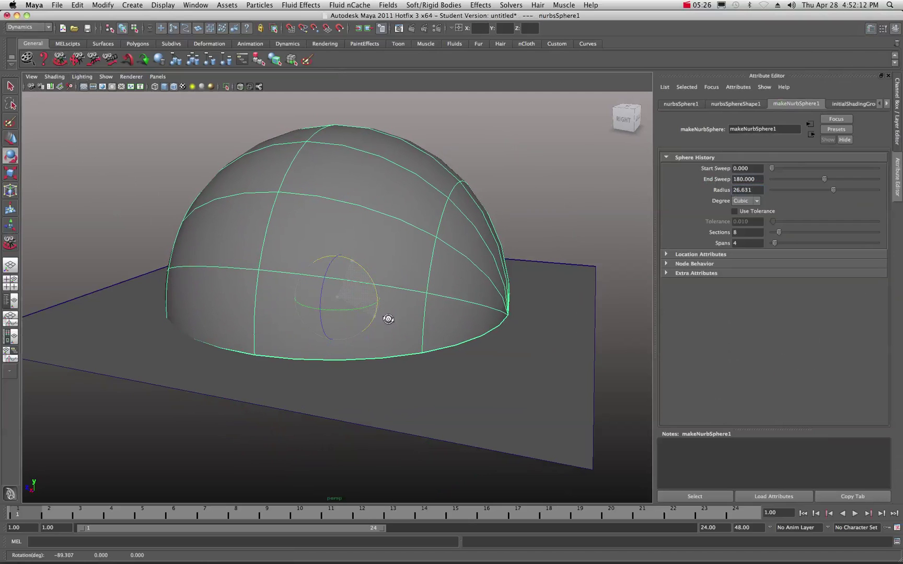
{"action": "left_click", "coordinate": [894, 28]}
{"action": "double_click", "coordinate": [863, 136]}
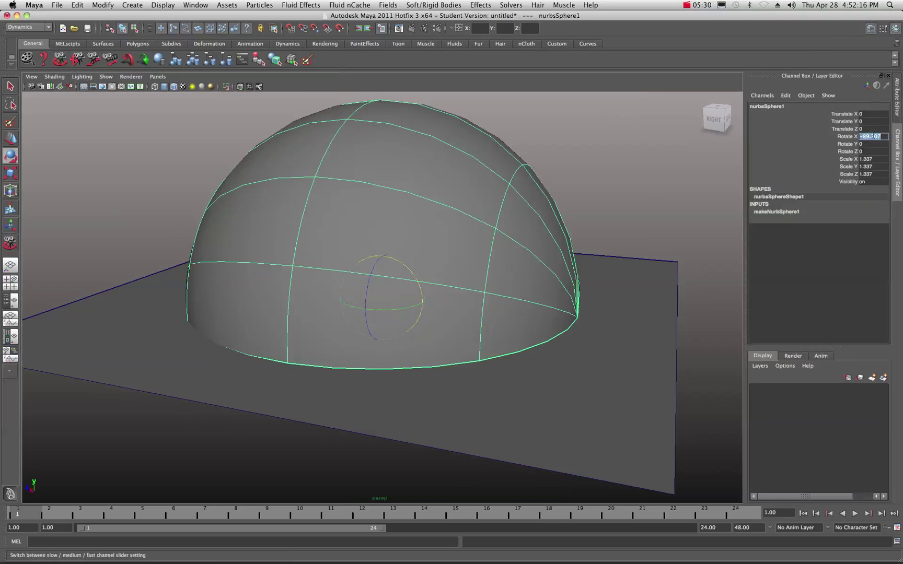
{"action": "type", "text": "-90"}
{"action": "key", "text": "Return"}
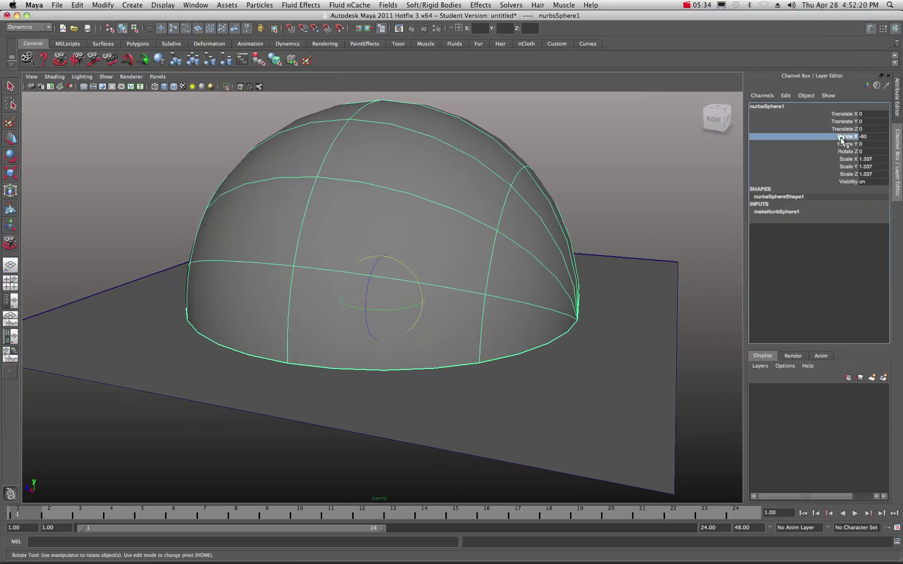
Render the primitives inside the dome from a low perspective angle with mental ray and dismiss the render window.
{"action": "scroll", "coordinate": [395, 201], "scroll_direction": "up", "scroll_amount": 3}
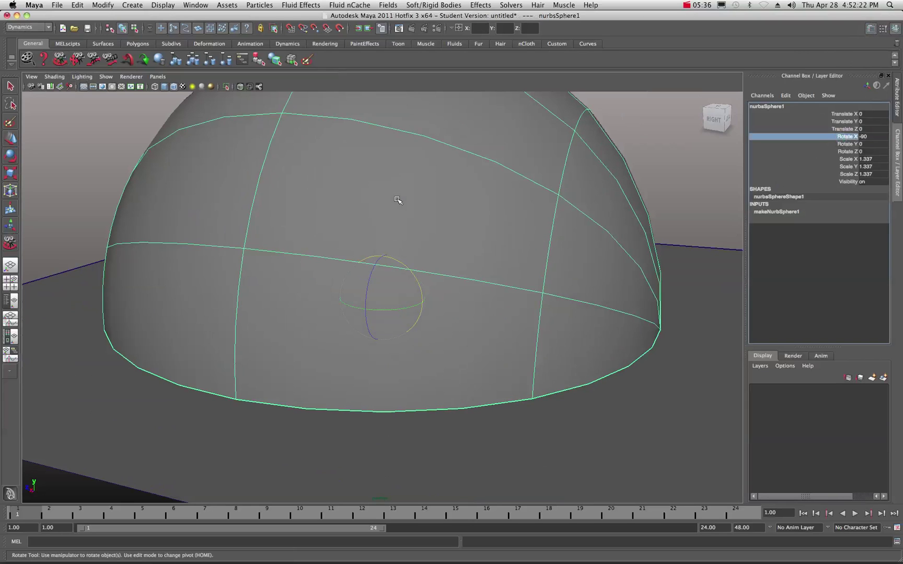
{"action": "scroll", "coordinate": [395, 202], "scroll_direction": "down", "scroll_amount": 5}
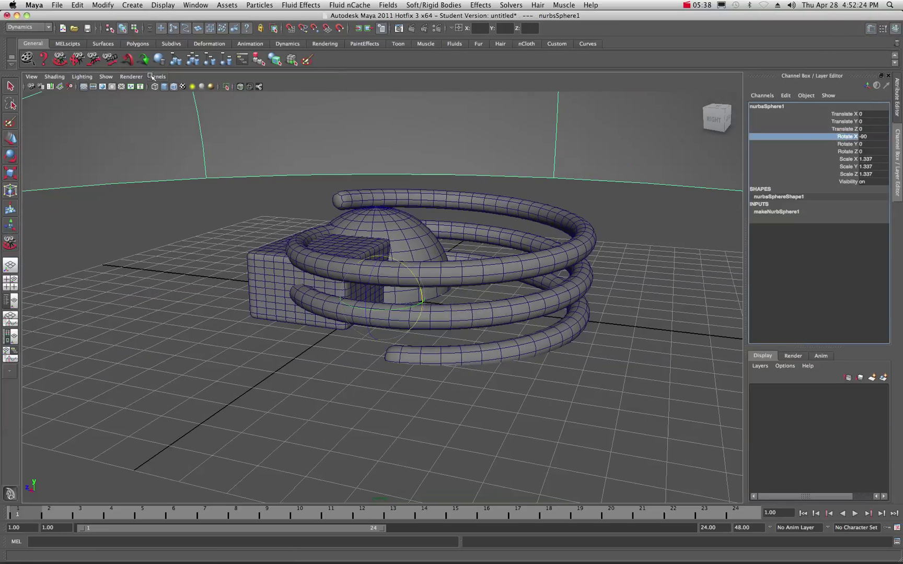
{"action": "left_click_drag", "start_coordinate": [131, 209], "coordinate": [133, 182], "text": "alt"}
{"action": "middle_click_drag", "start_coordinate": [131, 146], "coordinate": [130, 227], "text": "alt"}
{"action": "left_click", "coordinate": [359, 27]}
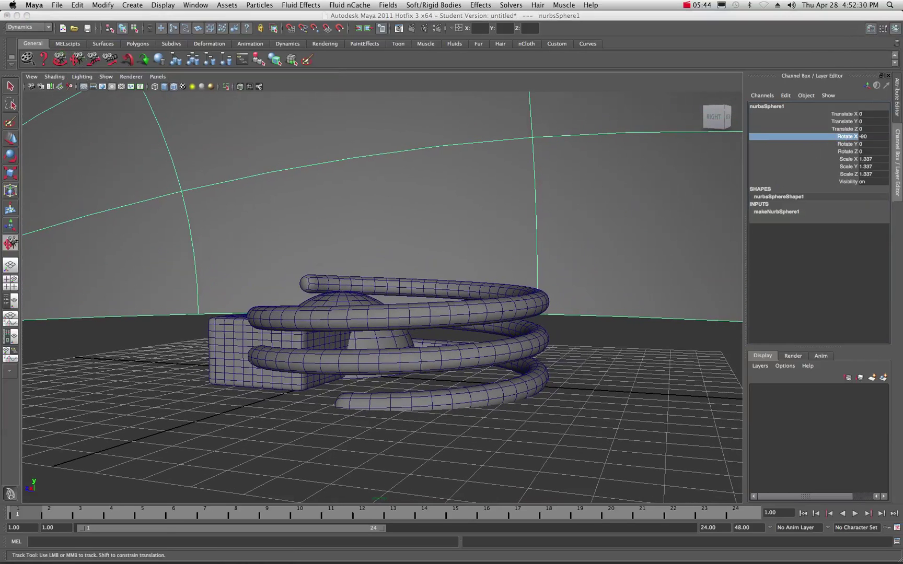
{"action": "left_click", "coordinate": [97, 123]}
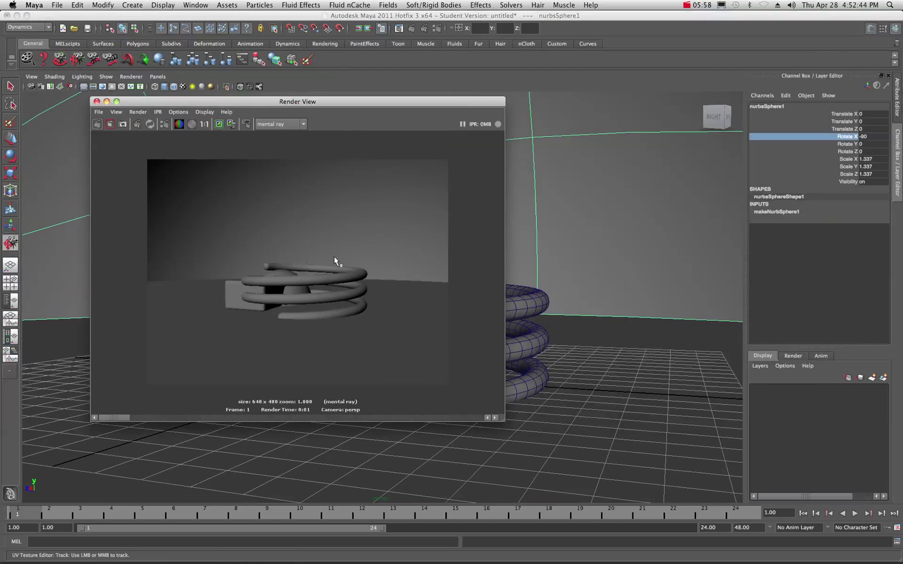
{"action": "left_click_drag", "start_coordinate": [260, 101], "coordinate": [310, 101]}
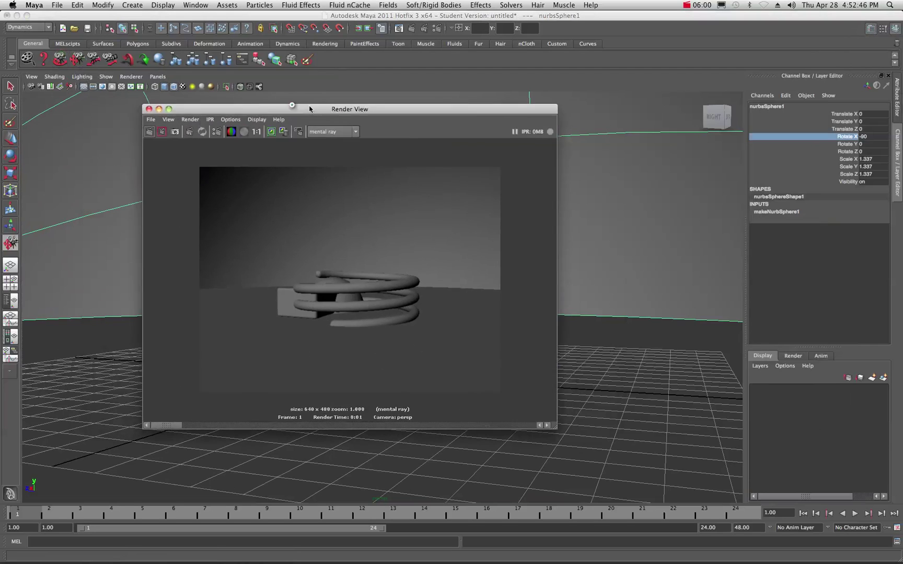
{"action": "left_click", "coordinate": [147, 102]}
Frame the helix, cube and sphere more closely from a low angle in the perspective view.
{"action": "right_click_drag", "start_coordinate": [88, 389], "coordinate": [215, 356], "text": "alt"}
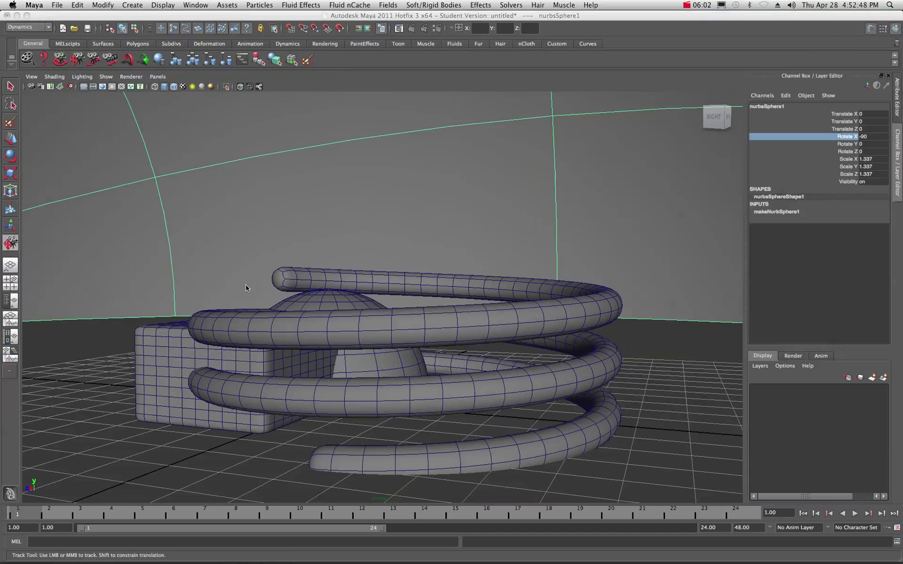
{"action": "left_click_drag", "start_coordinate": [318, 316], "coordinate": [319, 288]}
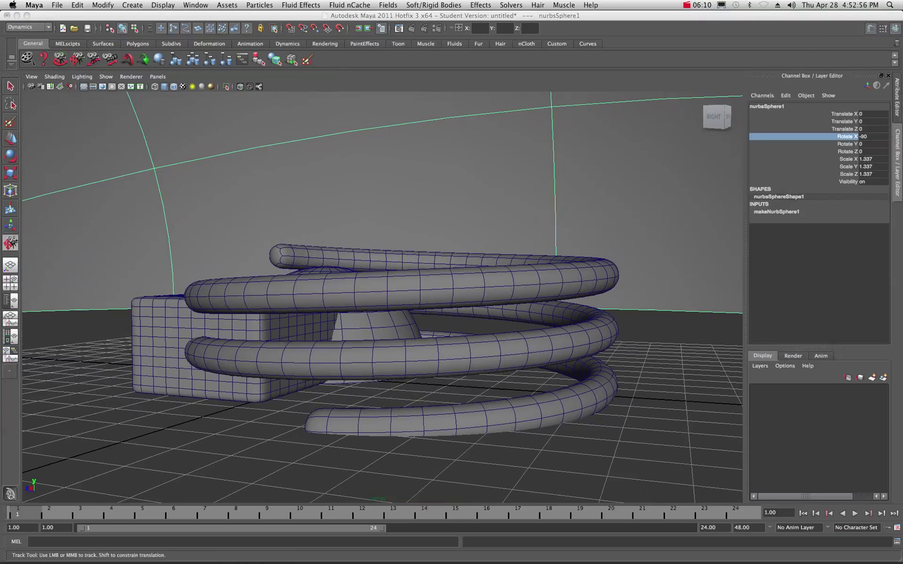
Put the open render window aside and create a new Lambert material in the Hypershade.
{"action": "left_click_drag", "start_coordinate": [628, 125], "coordinate": [425, 140]}
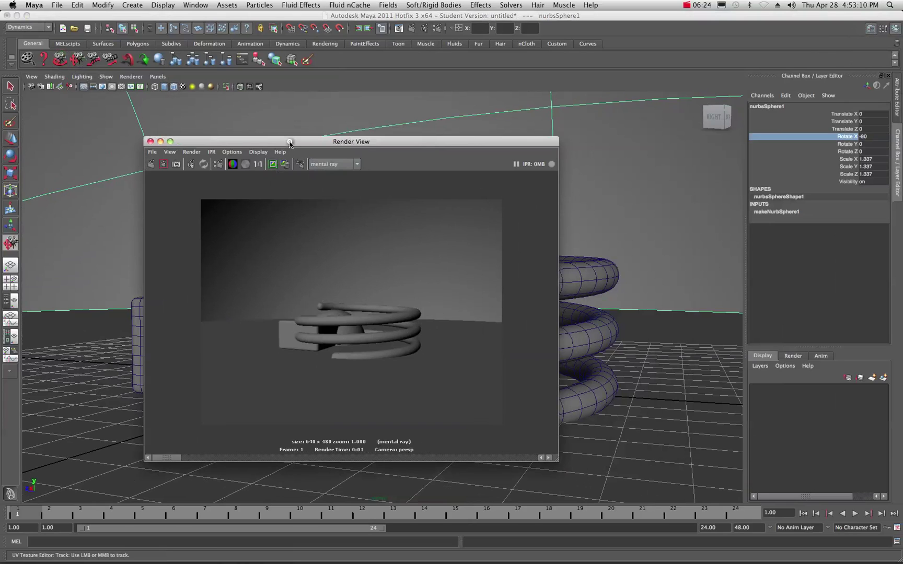
{"action": "left_click_drag", "start_coordinate": [290, 144], "coordinate": [902, 144]}
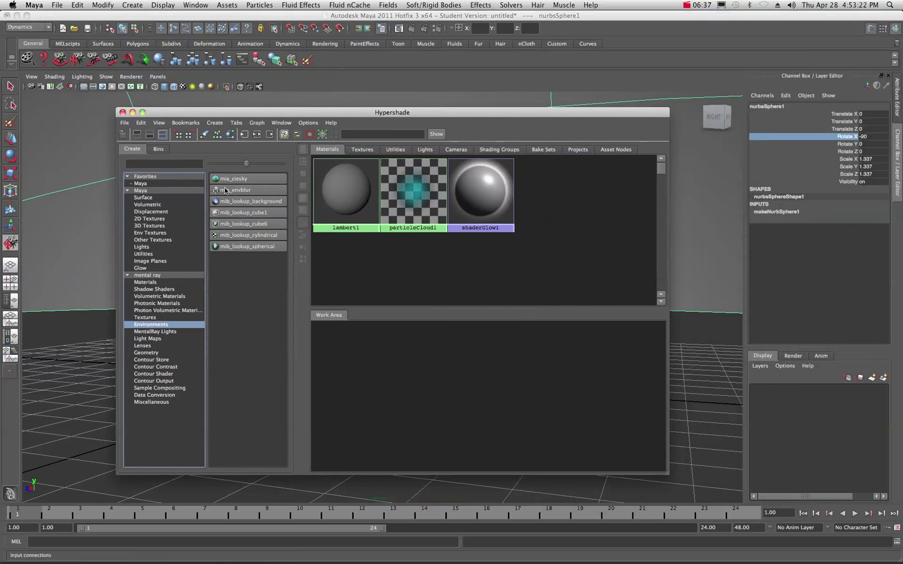
{"action": "left_click", "coordinate": [145, 197]}
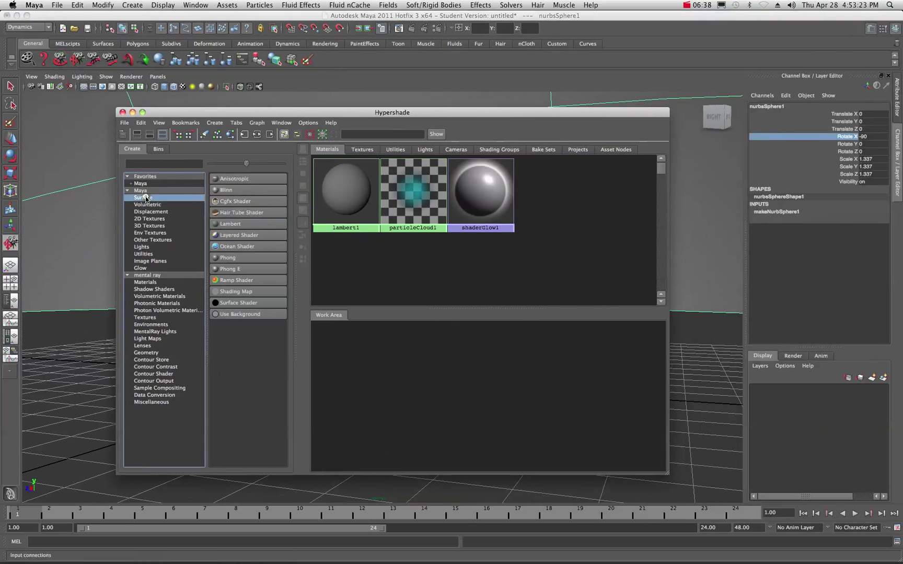
{"action": "left_click", "coordinate": [230, 224]}
{"action": "middle_click_drag", "start_coordinate": [400, 345], "coordinate": [367, 369], "text": "alt"}
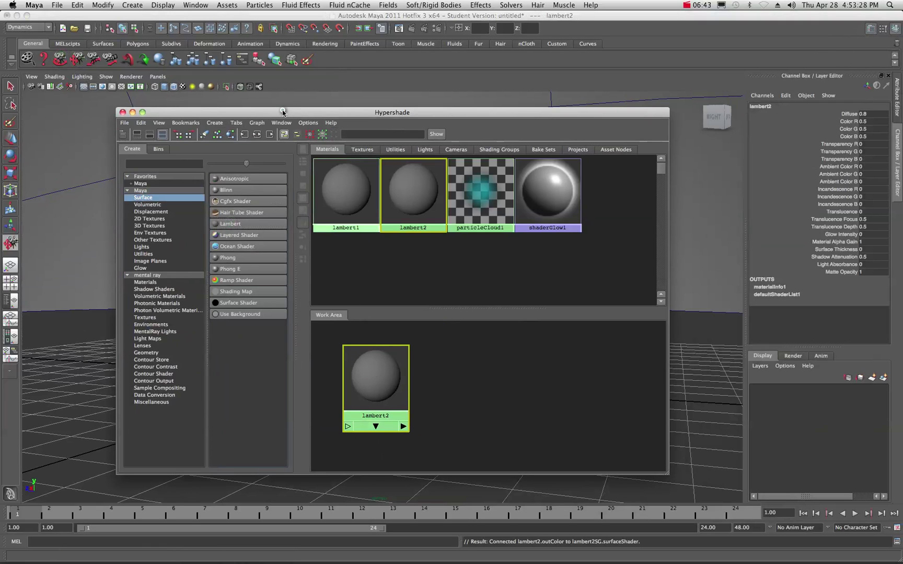
Clear the Hypershade out of the way and assign the lambert2 material to the NURBS dome.
{"action": "left_click_drag", "start_coordinate": [282, 110], "coordinate": [666, 200]}
{"action": "left_click", "coordinate": [465, 218]}
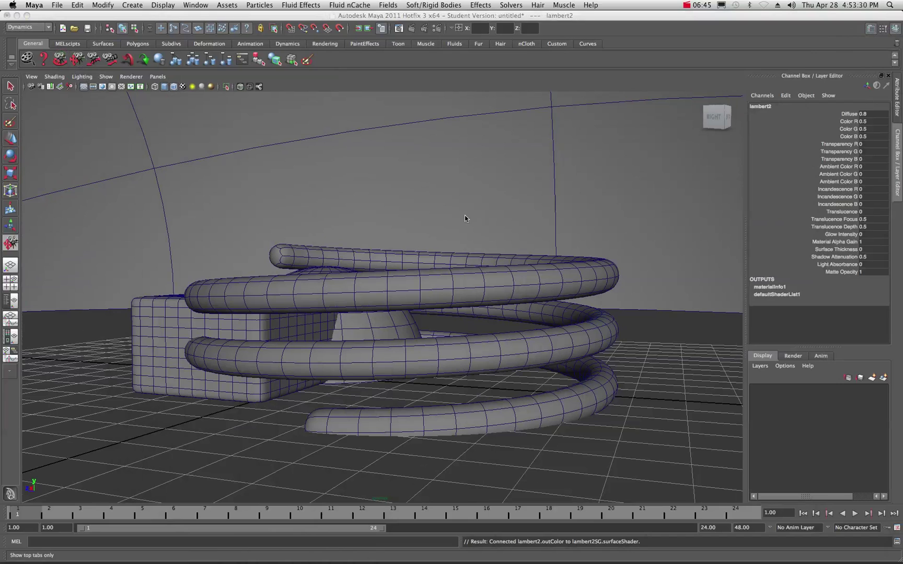
{"action": "left_click", "coordinate": [12, 86]}
{"action": "left_click", "coordinate": [87, 121]}
{"action": "right_click_drag", "start_coordinate": [225, 142], "coordinate": [290, 296]}
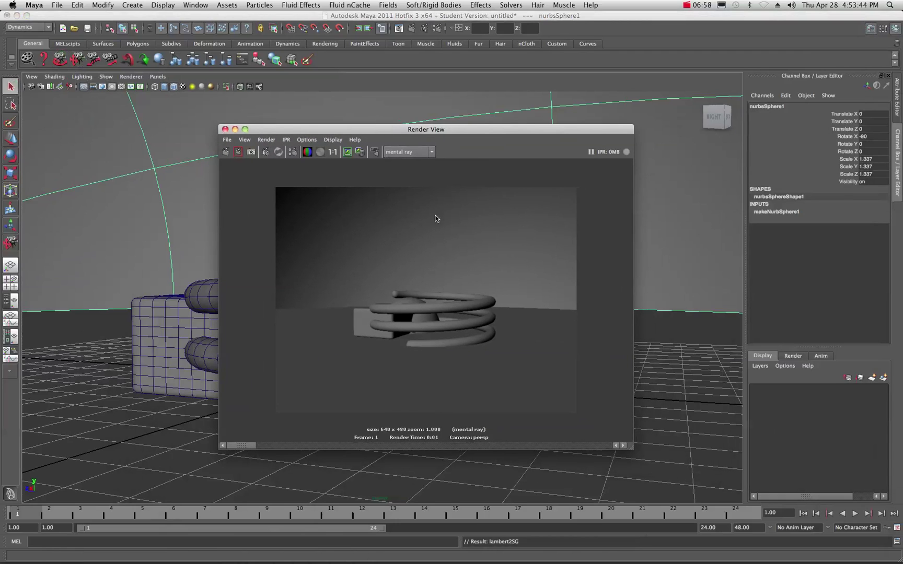
Render the closer view of the primitives with mental ray and dismiss the render window.
{"action": "left_click", "coordinate": [225, 151]}
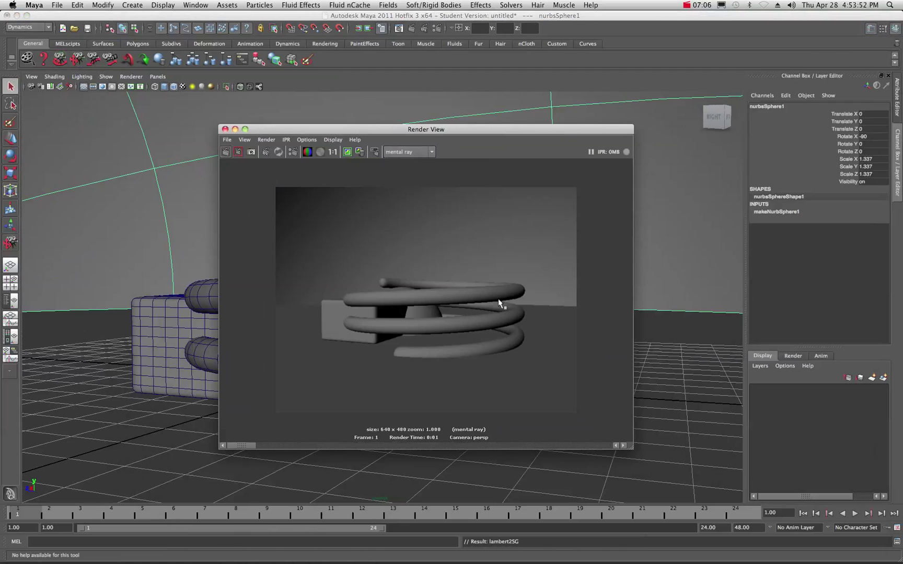
{"action": "left_click_drag", "start_coordinate": [509, 132], "coordinate": [482, 131]}
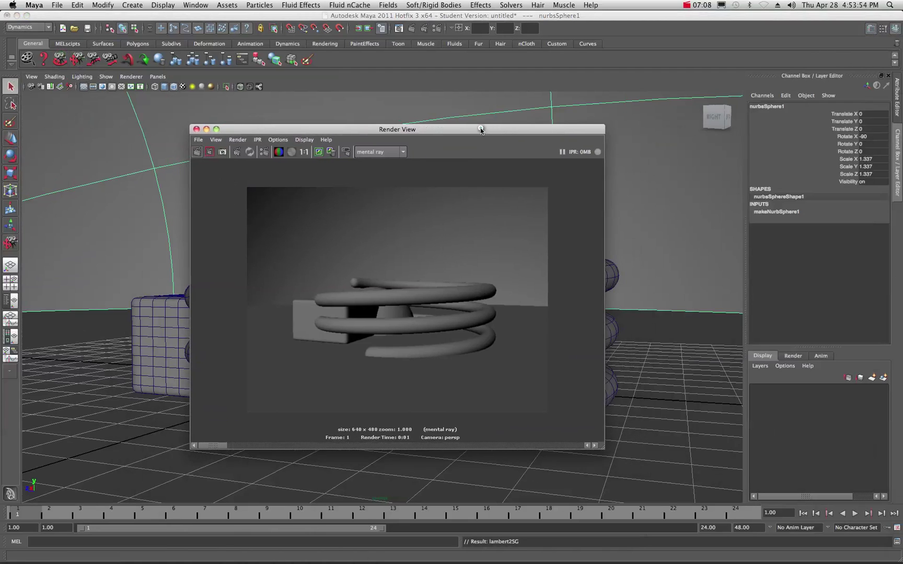
{"action": "left_click", "coordinate": [198, 129]}
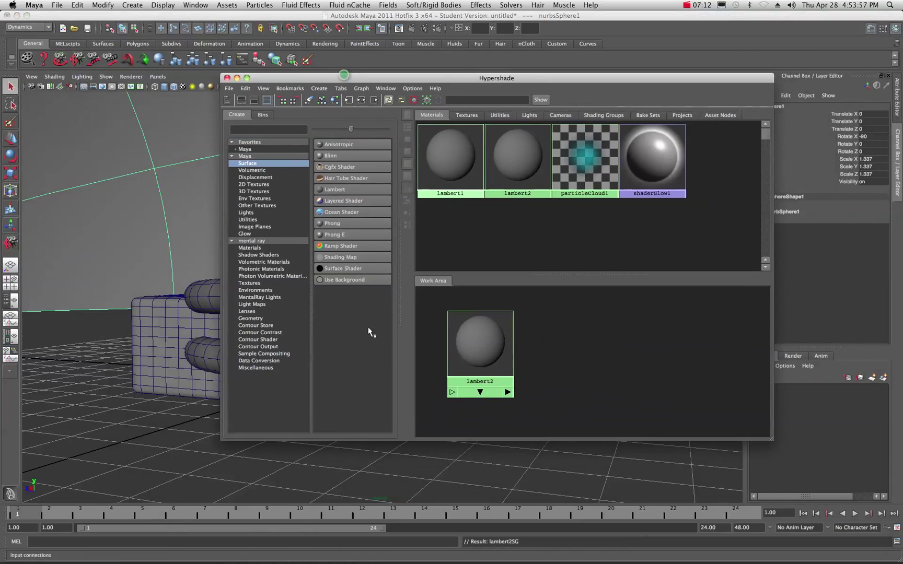
Raise the incandescence of the lambert2 dome material to a medium grey and put the Hypershade away.
{"action": "left_click", "coordinate": [481, 338]}
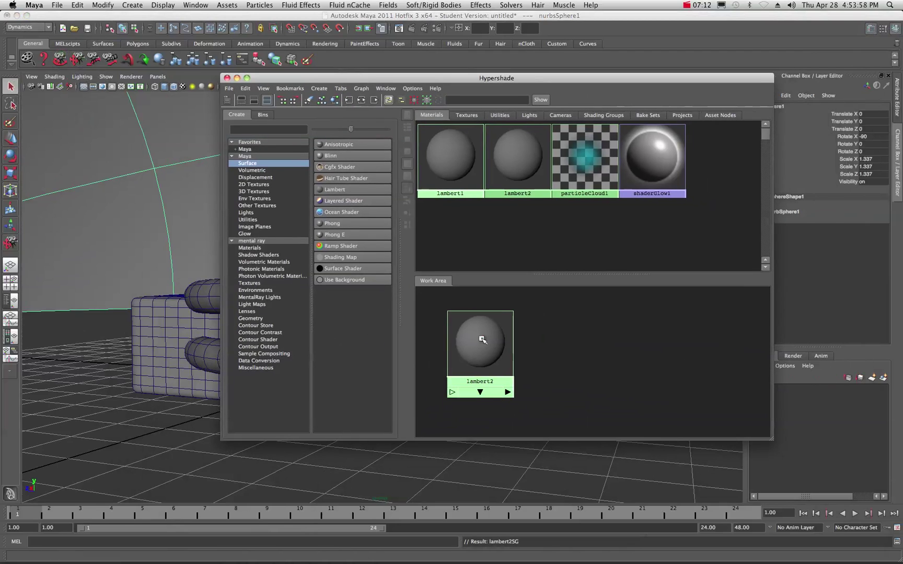
{"action": "left_click", "coordinate": [870, 28]}
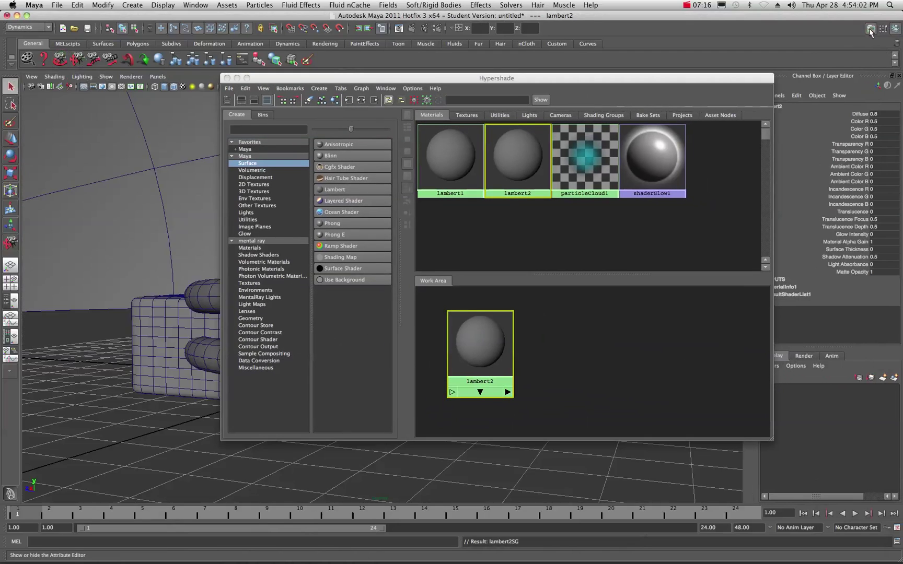
{"action": "left_click_drag", "start_coordinate": [723, 78], "coordinate": [566, 101]}
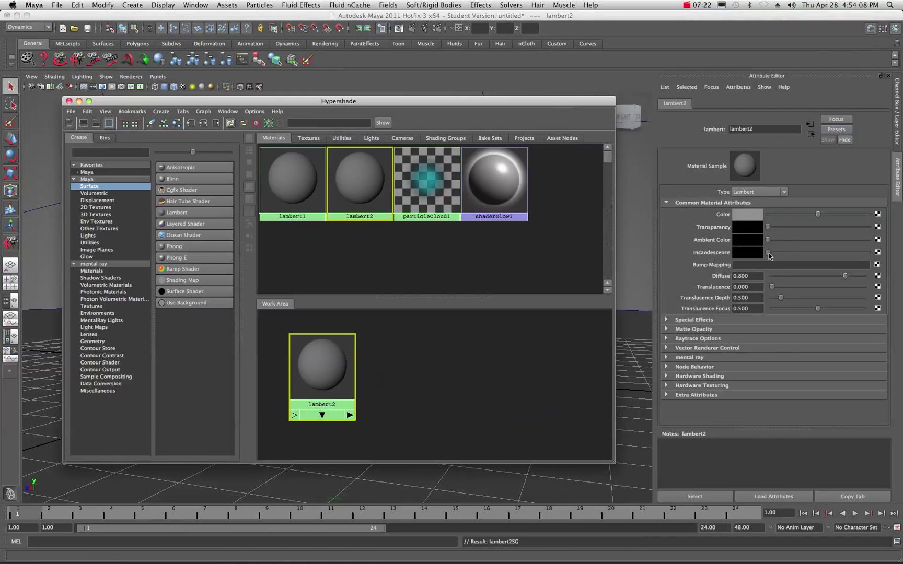
{"action": "left_click_drag", "start_coordinate": [768, 253], "coordinate": [802, 253]}
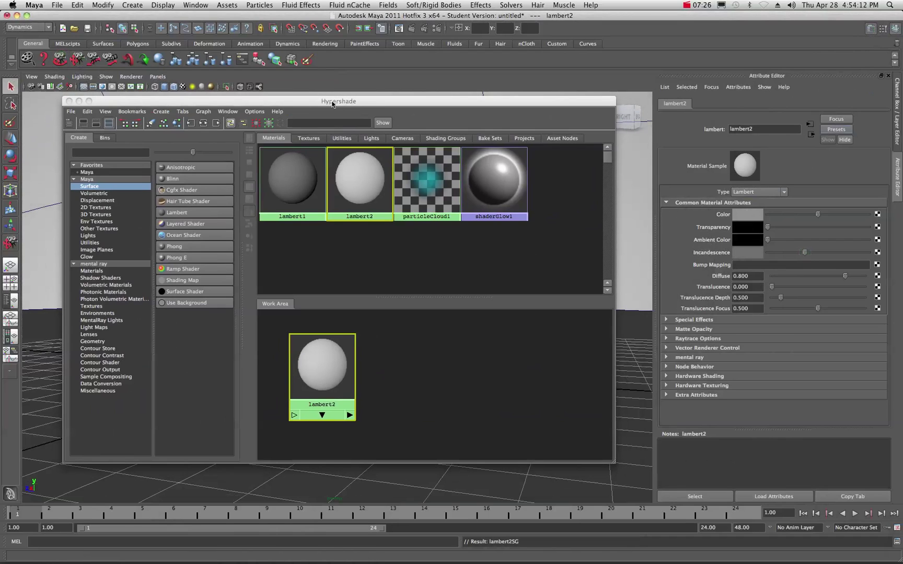
{"action": "double_click", "coordinate": [307, 102]}
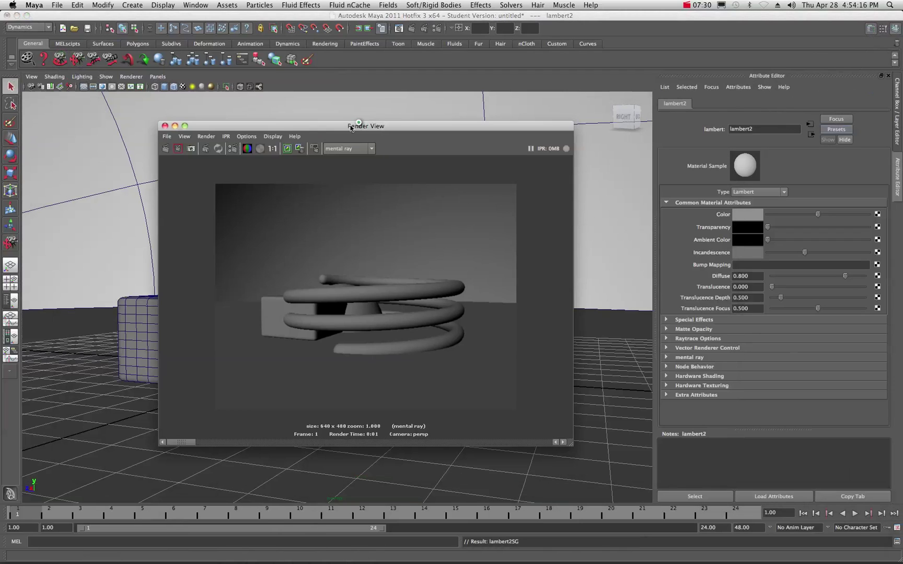
Render the scene with the incandescent dome, keep the image in the Render View, and close that window.
{"action": "left_click", "coordinate": [167, 149]}
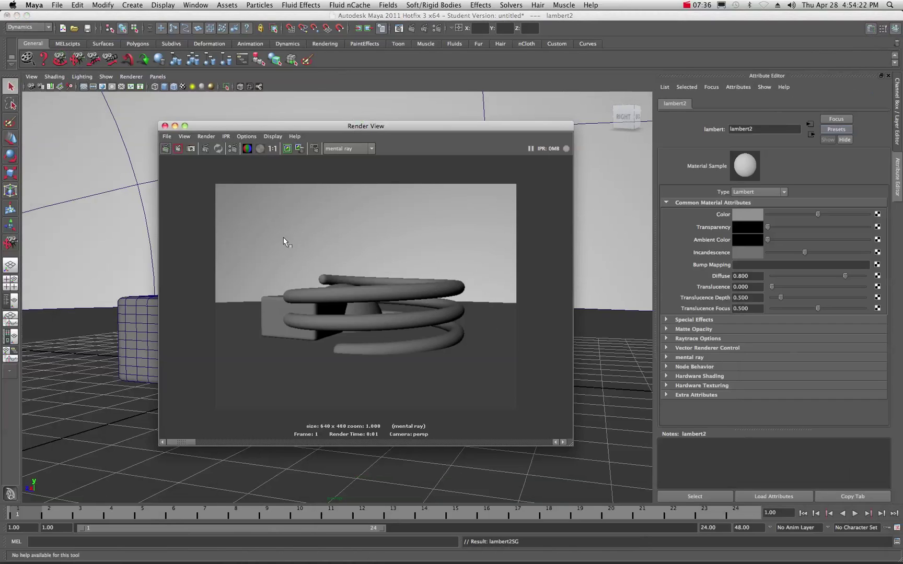
{"action": "left_click", "coordinate": [287, 149]}
{"action": "mouse_move", "coordinate": [188, 442]}
{"action": "left_mouse_down"}
{"action": "mouse_move", "coordinate": [259, 442]}
{"action": "mouse_move", "coordinate": [188, 443]}
{"action": "left_mouse_up"}
{"action": "left_click_drag", "start_coordinate": [330, 126], "coordinate": [413, 123]}
{"action": "key", "text": "super+w"}
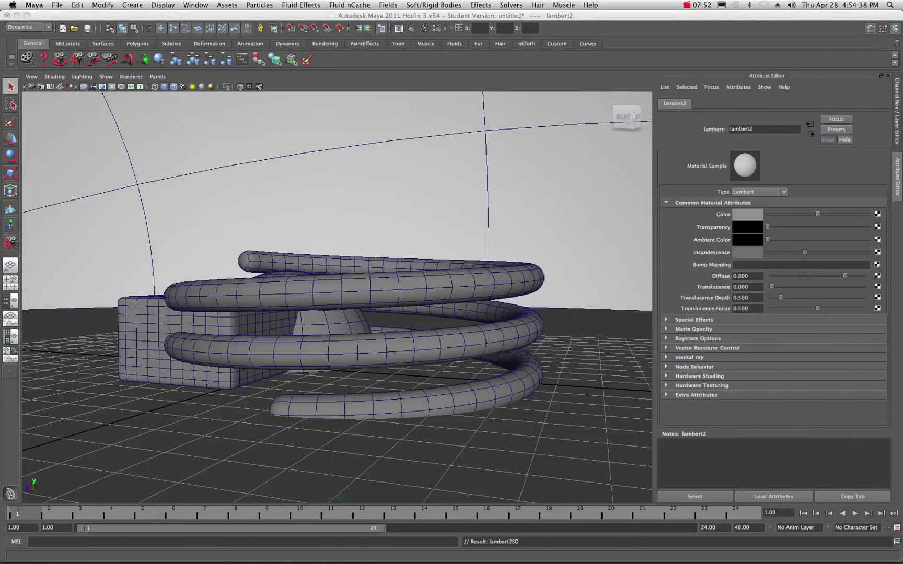
Set the mental ray quality preset to Preview: Final Gather and check the Final Gathering options under Indirect Lighting.
{"action": "left_click", "coordinate": [436, 28]}
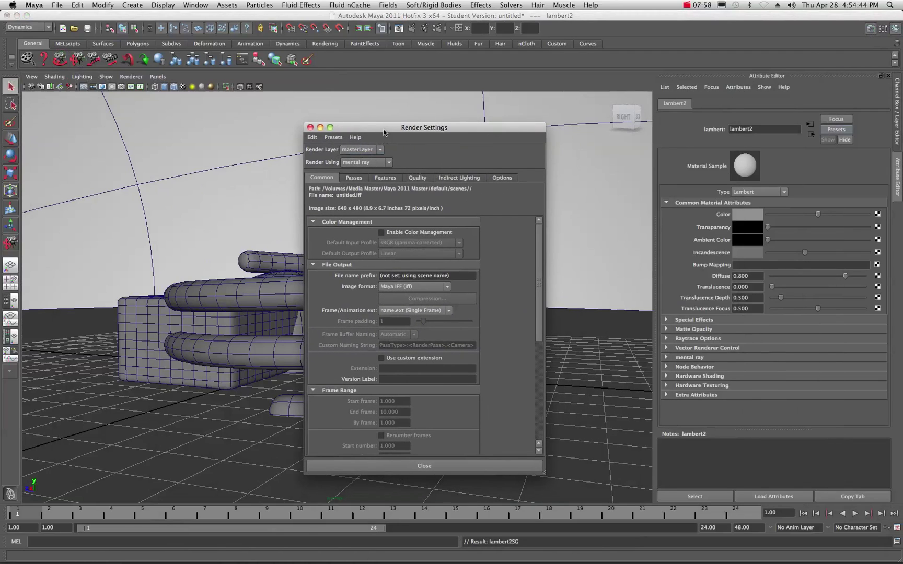
{"action": "left_click", "coordinate": [469, 182]}
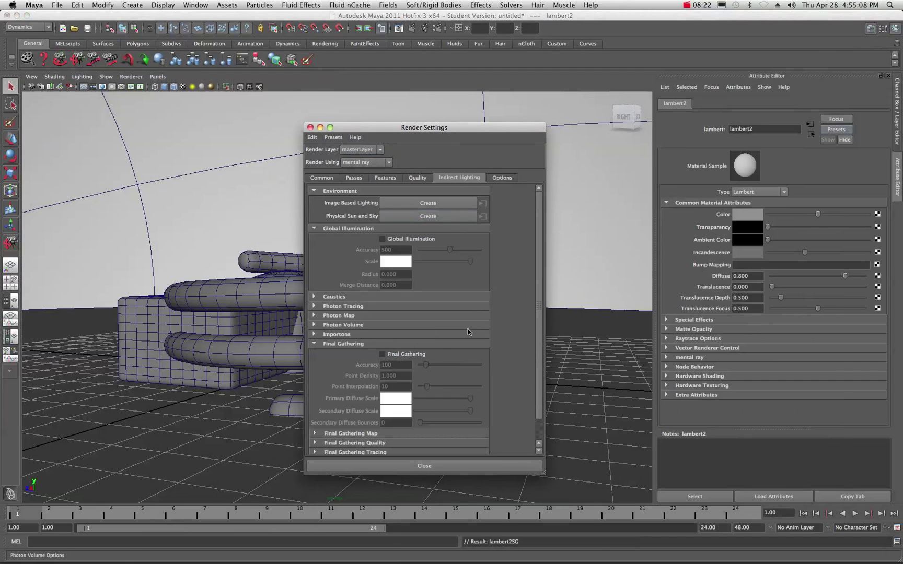
{"action": "left_click", "coordinate": [417, 177]}
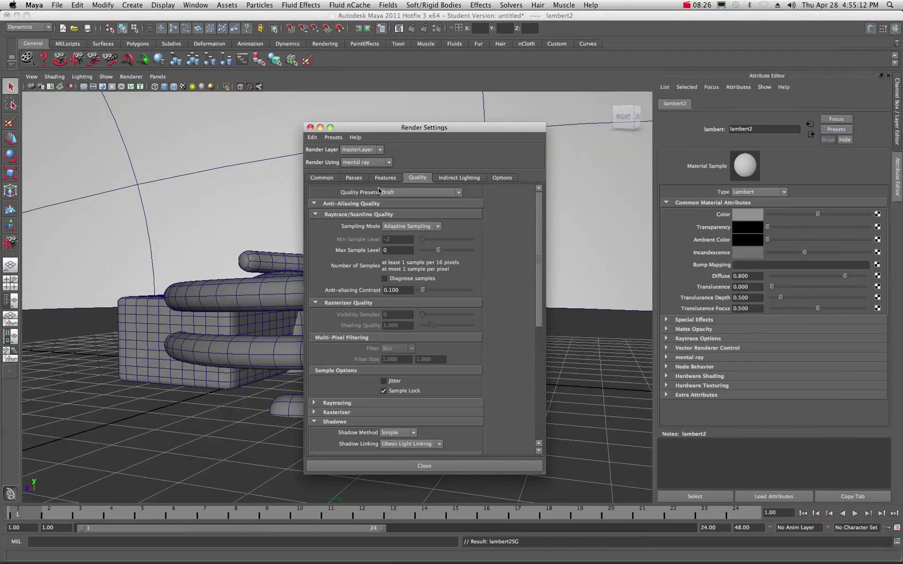
{"action": "left_click", "coordinate": [460, 192]}
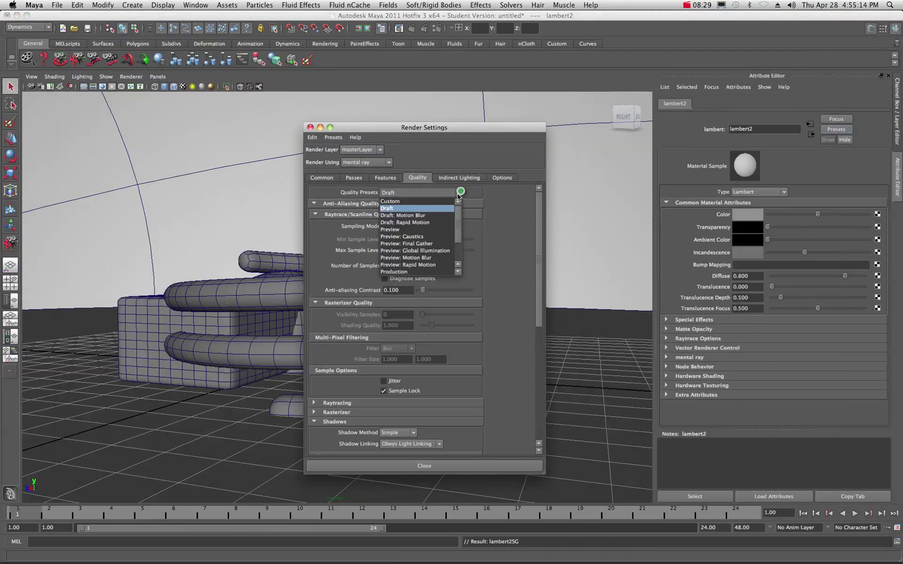
{"action": "left_click", "coordinate": [424, 243]}
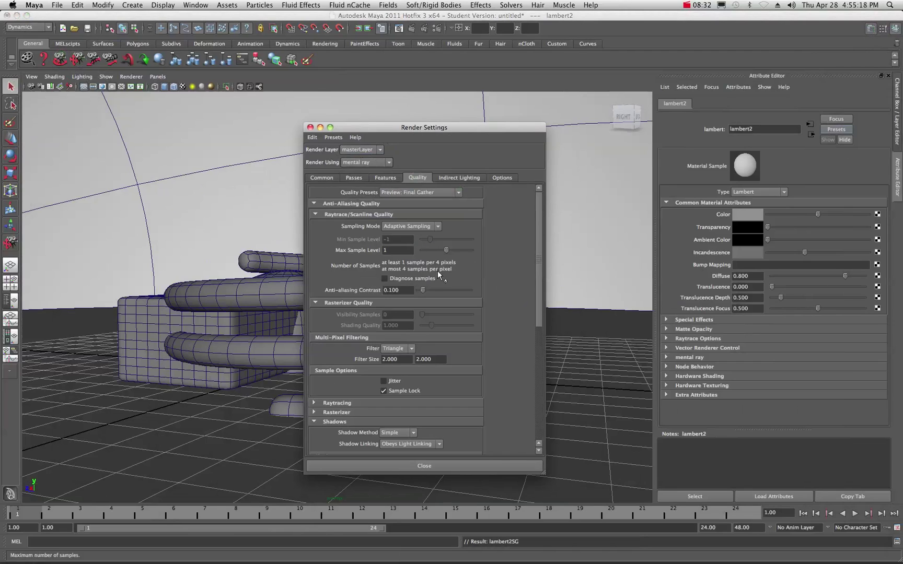
{"action": "left_click", "coordinate": [449, 176]}
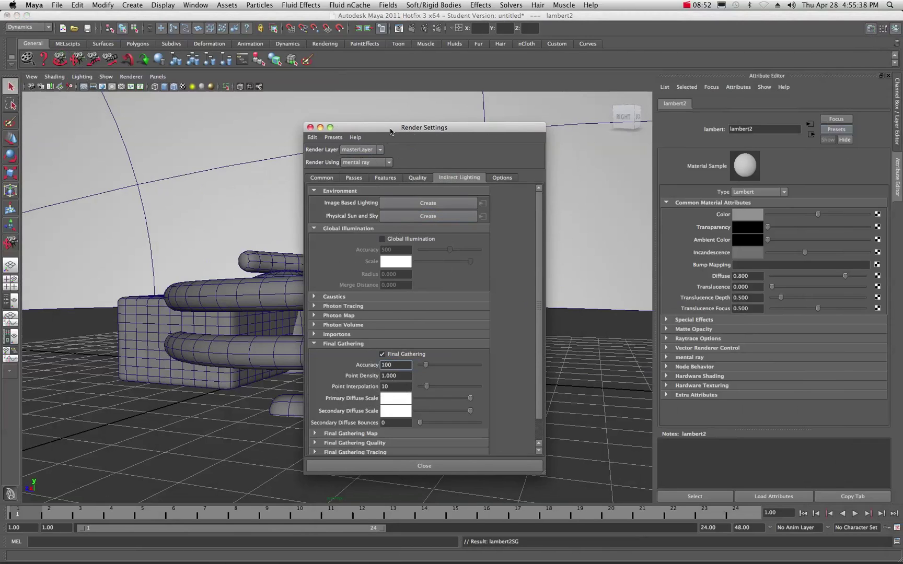
Render the scene with Final Gathering, keep the image, and compare it with the earlier kept render.
{"action": "left_click_drag", "start_coordinate": [386, 125], "coordinate": [623, 102]}
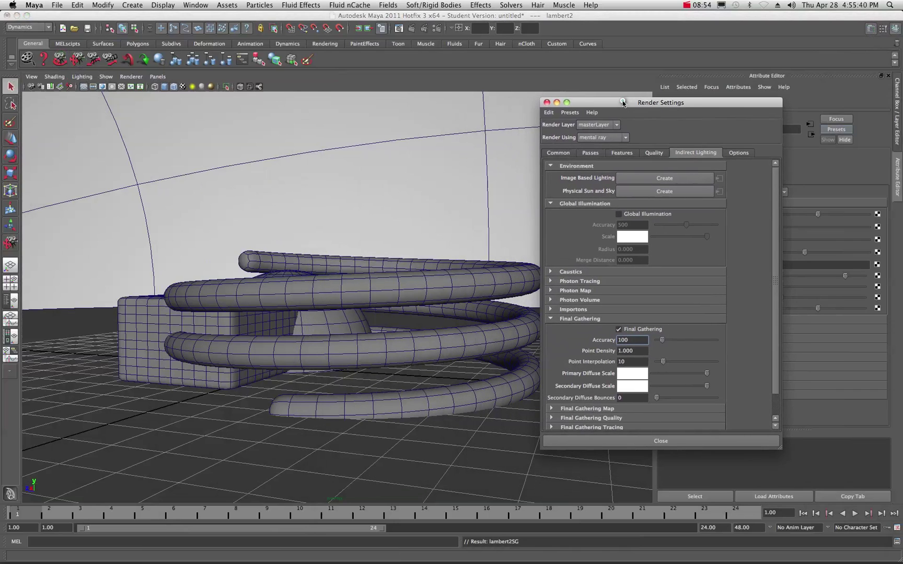
{"action": "left_click", "coordinate": [411, 28]}
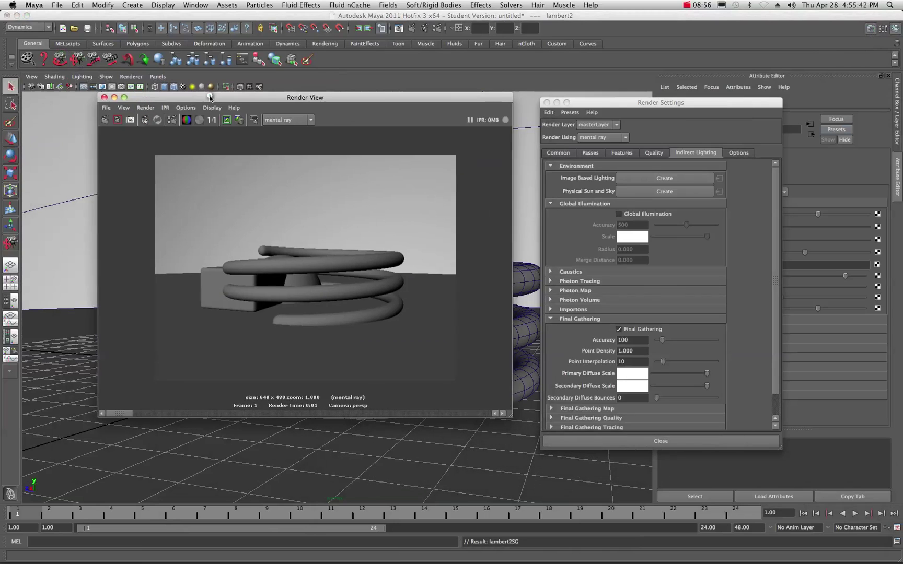
{"action": "left_click", "coordinate": [102, 121]}
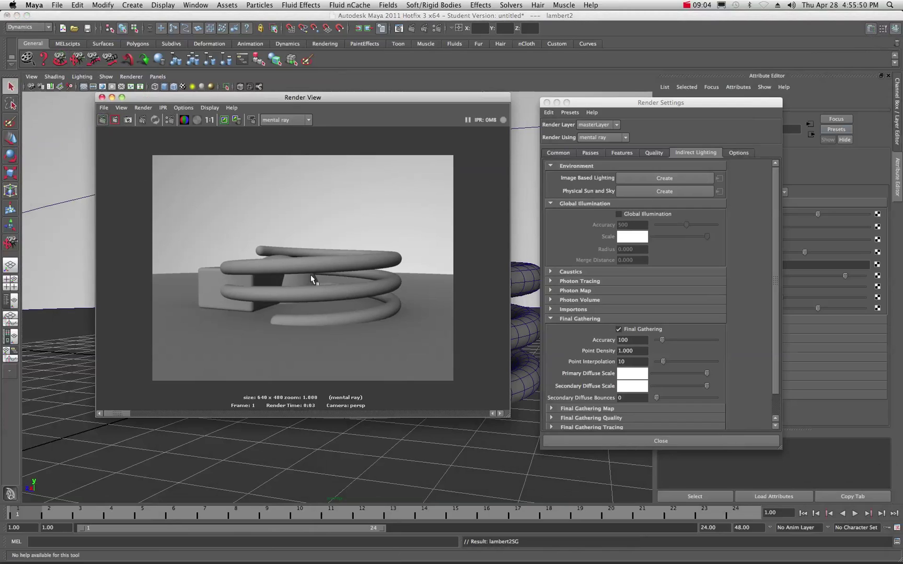
{"action": "left_click", "coordinate": [223, 121]}
{"action": "left_click_drag", "start_coordinate": [122, 412], "coordinate": [176, 413]}
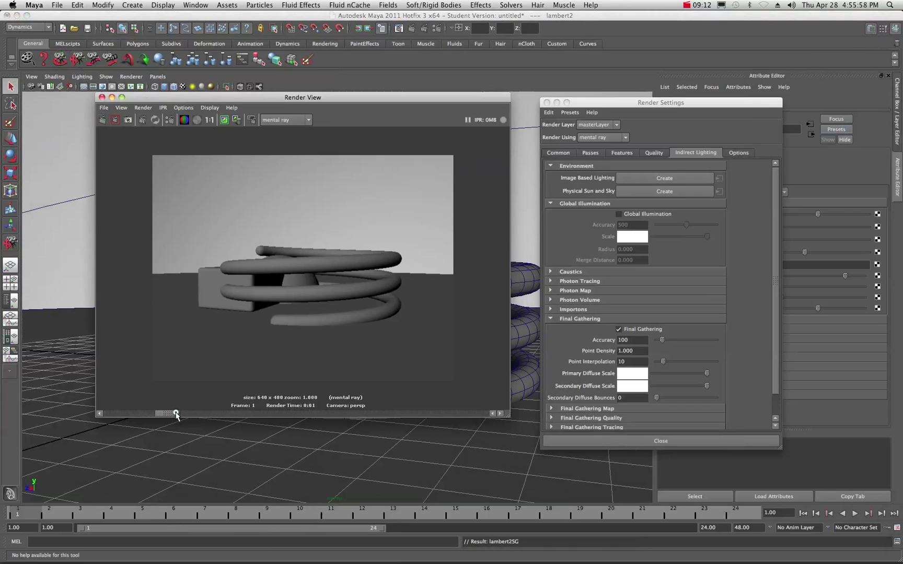
{"action": "left_click_drag", "start_coordinate": [172, 414], "coordinate": [115, 413]}
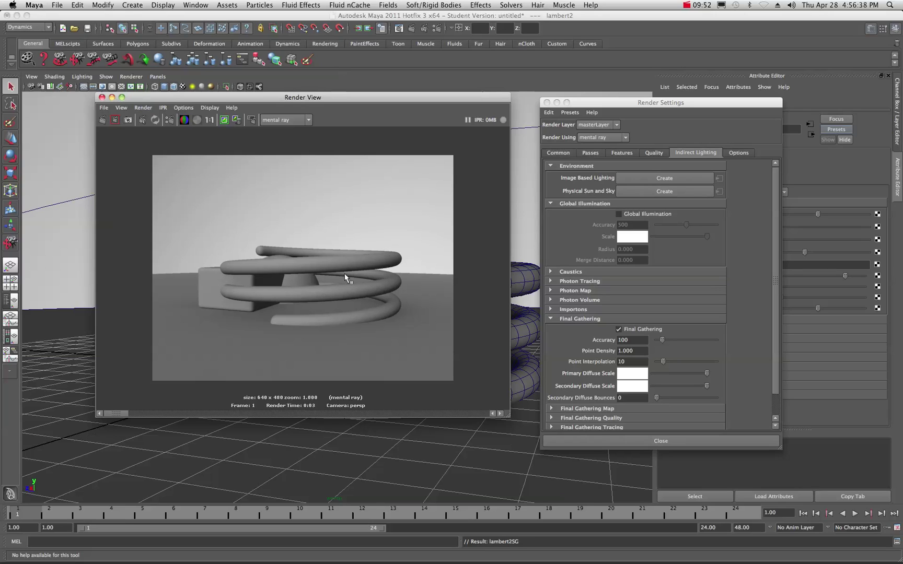
Turn off Enable Default Light in the common Render Options of the render settings.
{"action": "left_click", "coordinate": [556, 152]}
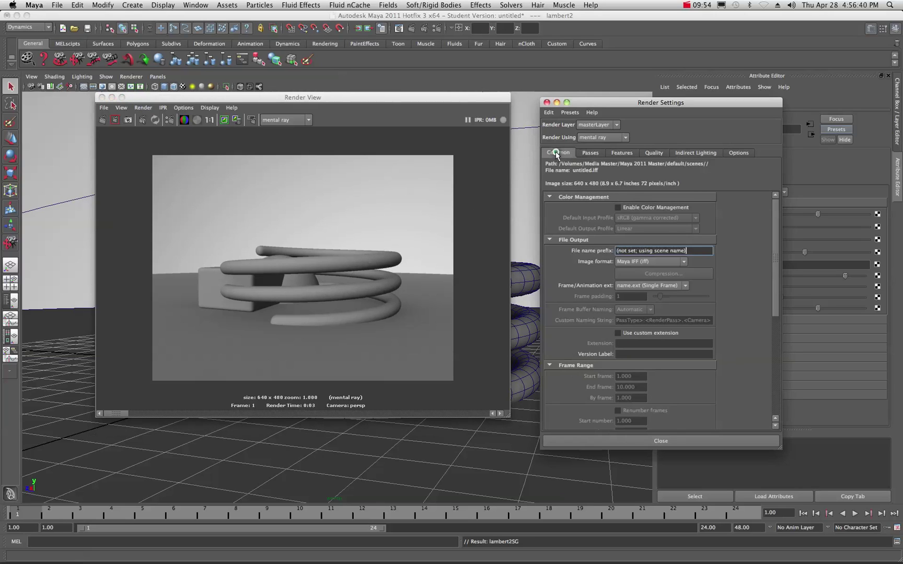
{"action": "scroll", "coordinate": [567, 278], "scroll_direction": "down", "scroll_amount": 5}
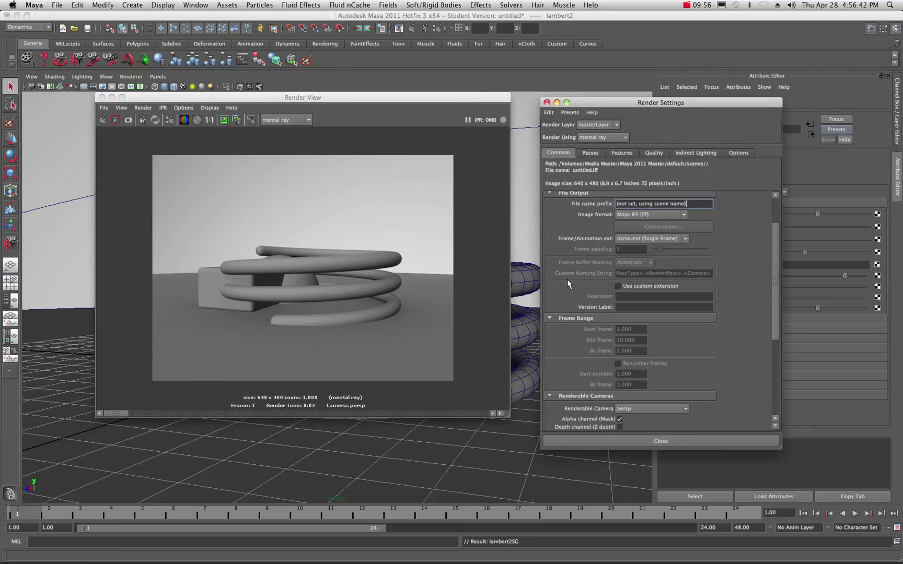
{"action": "scroll", "coordinate": [568, 284], "scroll_direction": "down", "scroll_amount": 3}
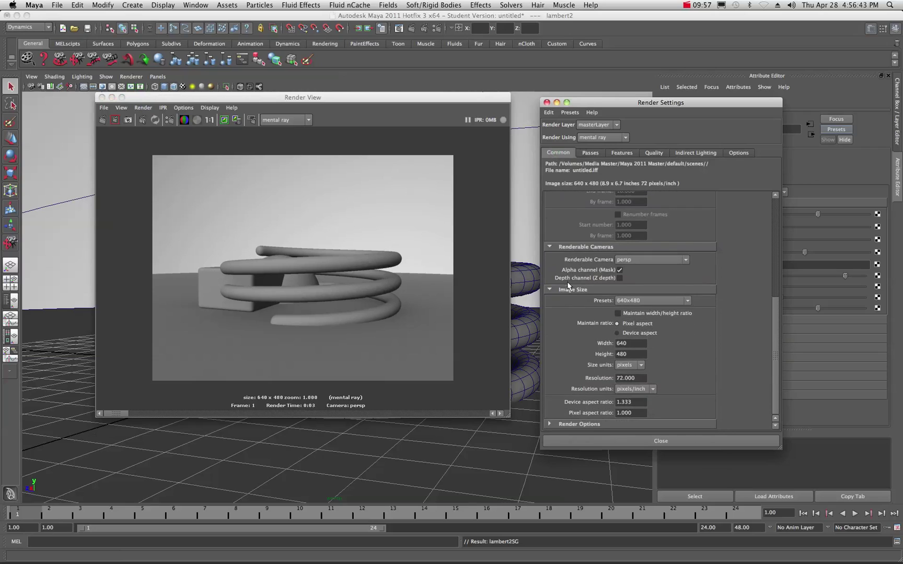
{"action": "left_click", "coordinate": [550, 423]}
{"action": "scroll", "coordinate": [578, 326], "scroll_direction": "down", "scroll_amount": 3}
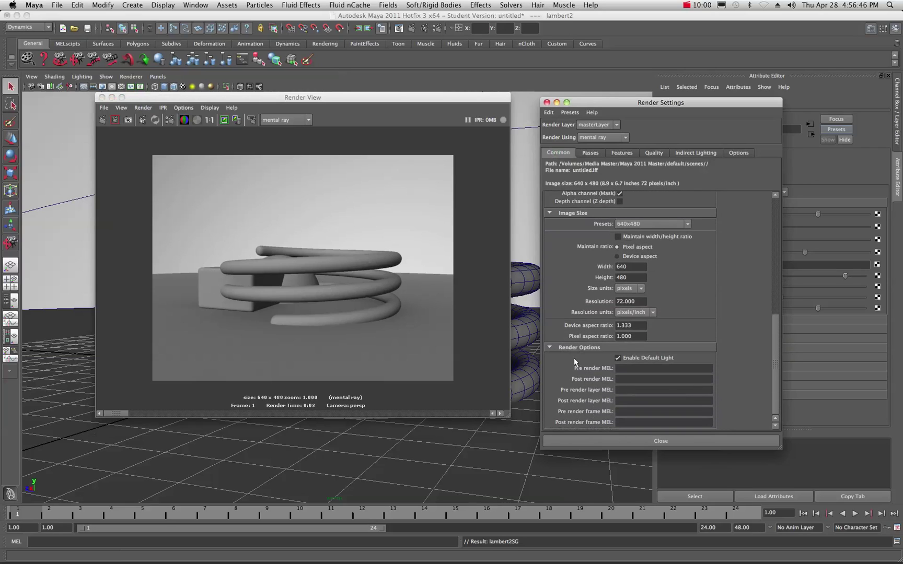
{"action": "left_click", "coordinate": [667, 357]}
{"action": "left_click", "coordinate": [677, 357]}
{"action": "left_click", "coordinate": [618, 358]}
Render without the default light, keep the image, compare it with the previous one, and clear away the render settings.
{"action": "left_click", "coordinate": [104, 121]}
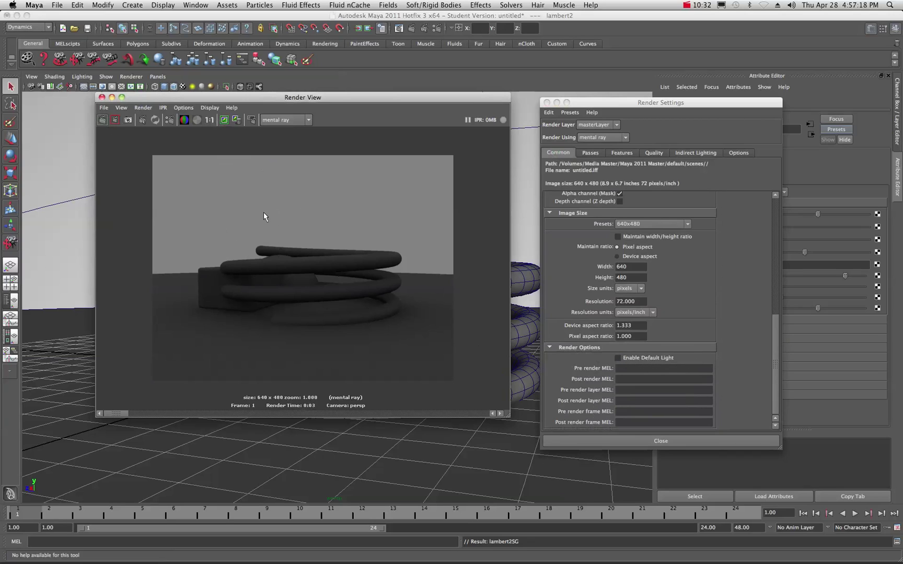
{"action": "left_click", "coordinate": [224, 120]}
{"action": "left_click_drag", "start_coordinate": [117, 413], "coordinate": [167, 413]}
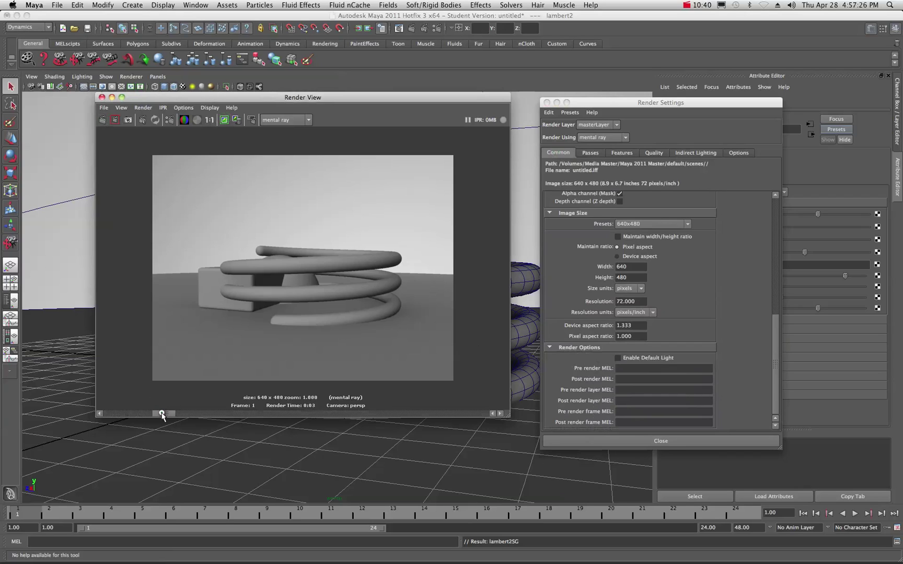
{"action": "left_click_drag", "start_coordinate": [162, 413], "coordinate": [115, 413]}
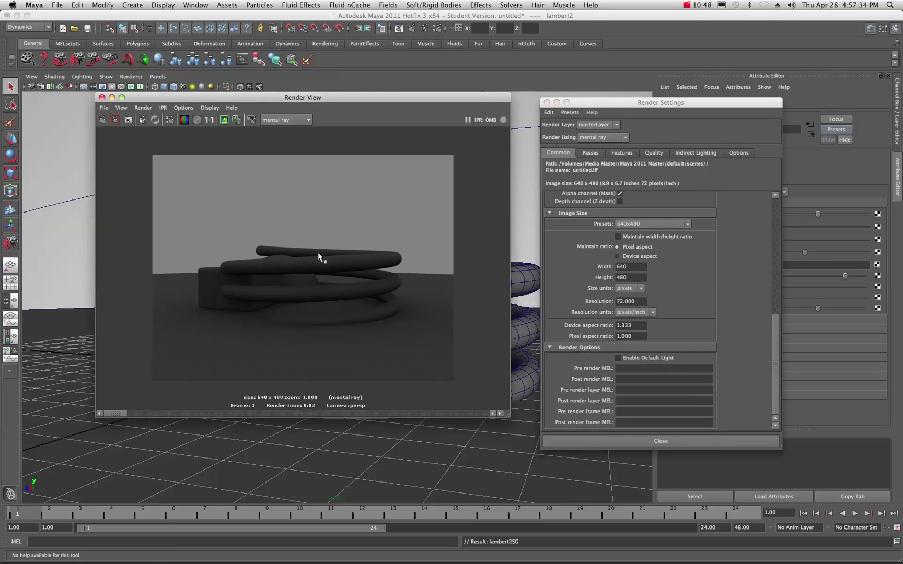
{"action": "left_click_drag", "start_coordinate": [606, 104], "coordinate": [687, 107]}
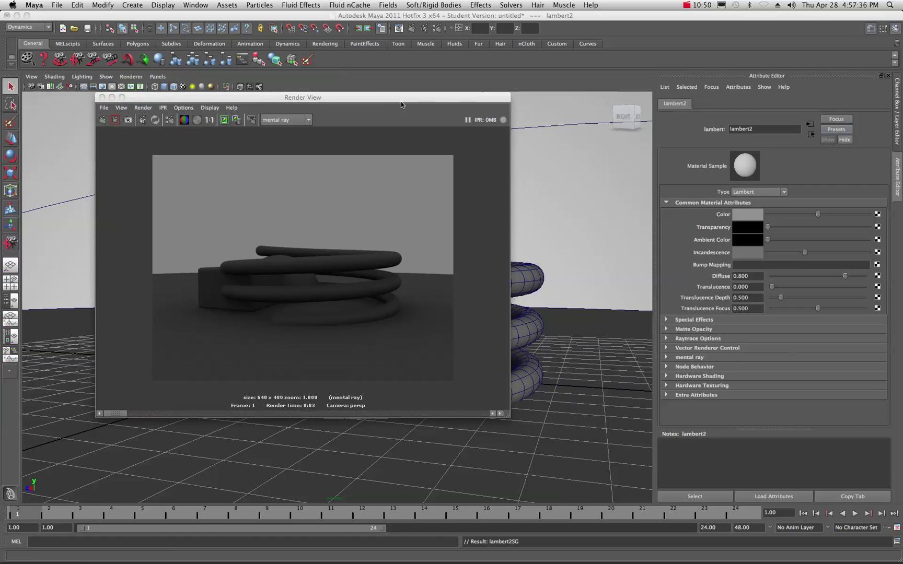
Raise the lambert2 Color to light gray and its Incandescence to medium gray, then render the scene and keep the image.
{"action": "left_click_drag", "start_coordinate": [401, 105], "coordinate": [409, 107]}
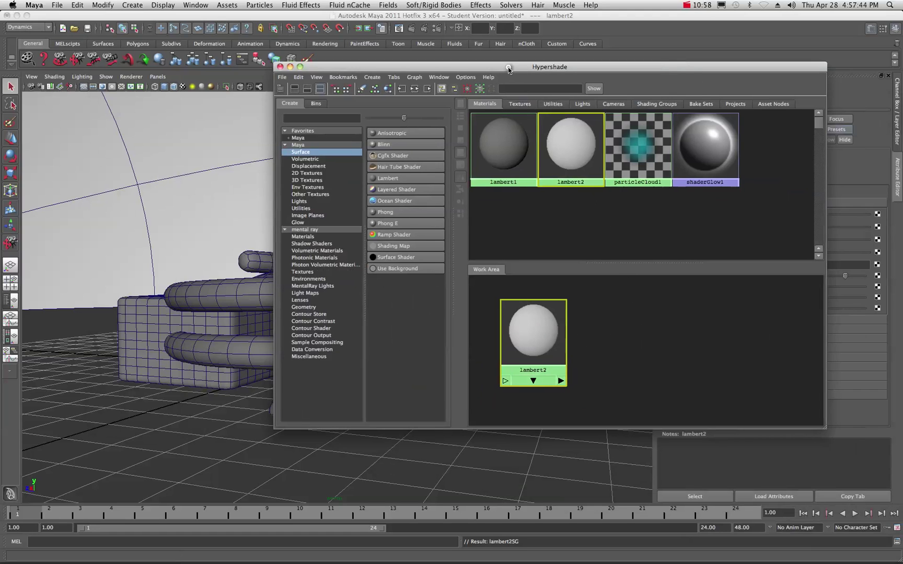
{"action": "left_click", "coordinate": [279, 67]}
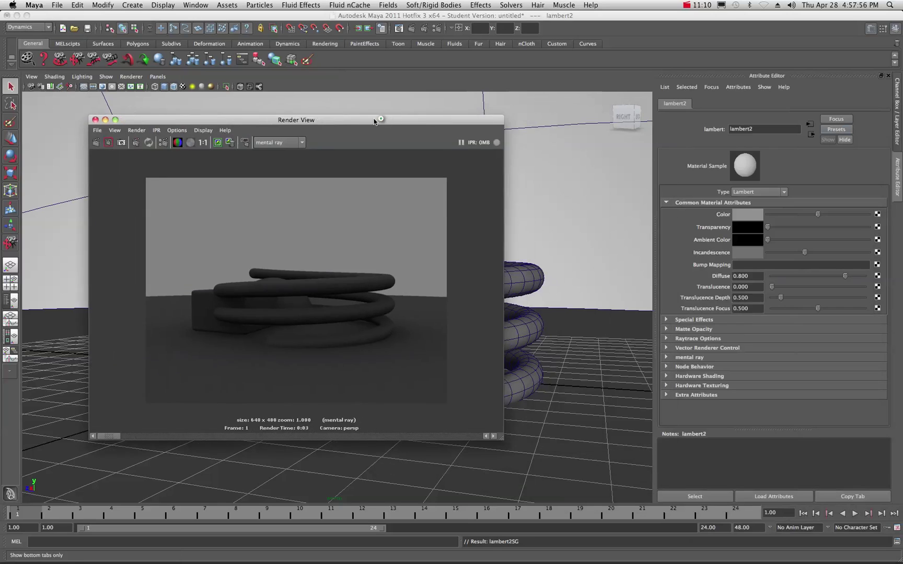
{"action": "left_click_drag", "start_coordinate": [382, 127], "coordinate": [315, 103]}
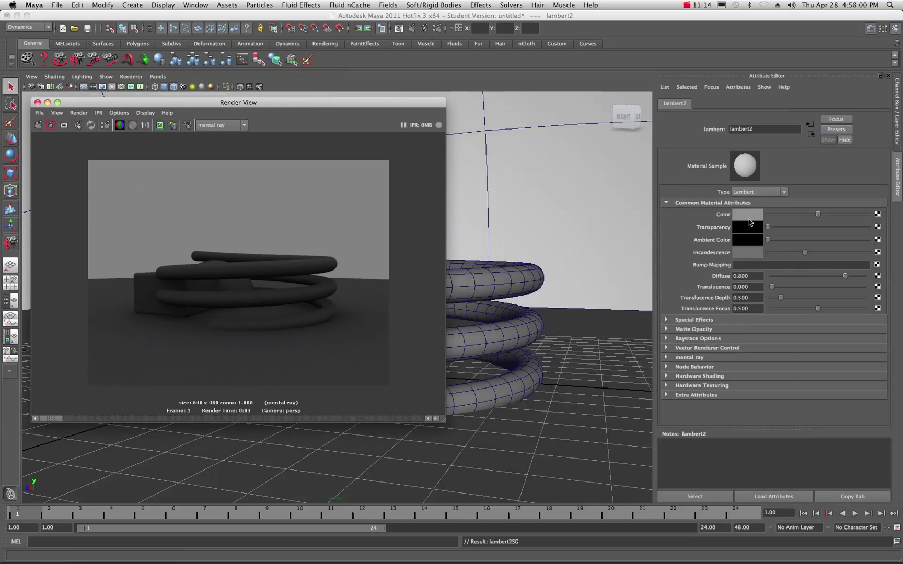
{"action": "left_click_drag", "start_coordinate": [818, 215], "coordinate": [844, 214]}
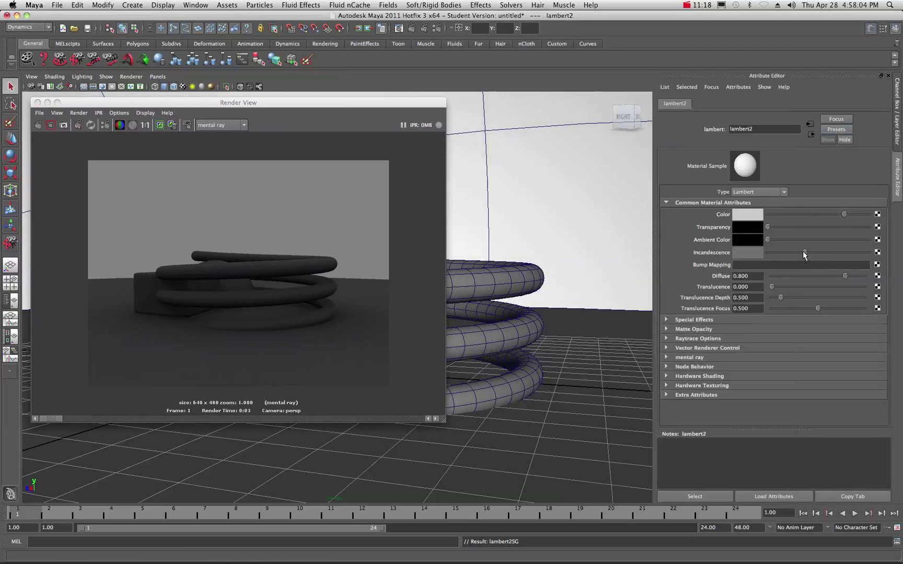
{"action": "left_click_drag", "start_coordinate": [803, 253], "coordinate": [822, 254]}
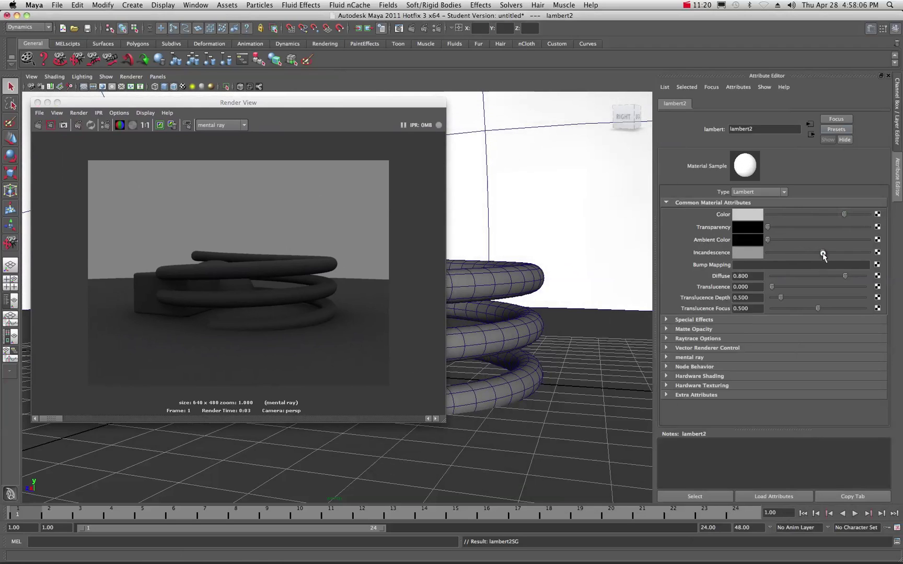
{"action": "left_click", "coordinate": [41, 126]}
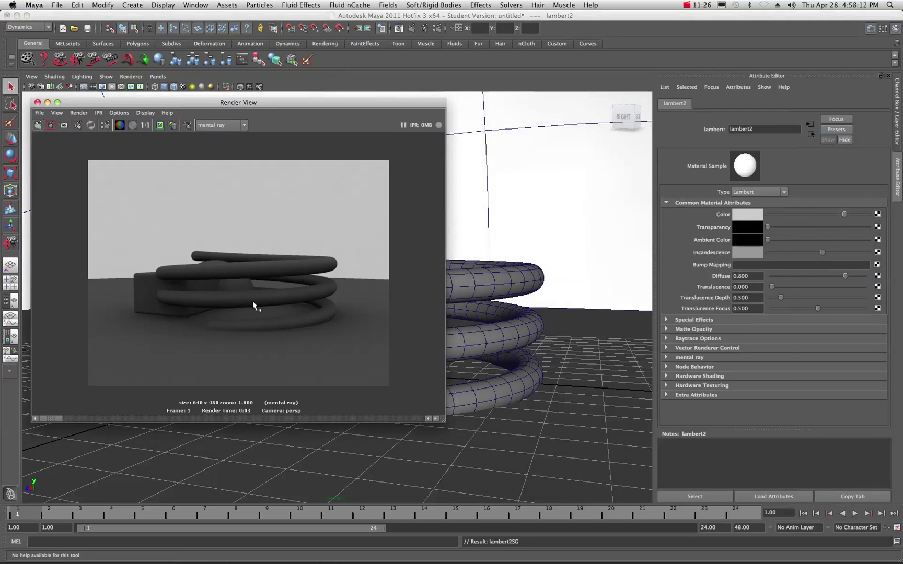
{"action": "left_click", "coordinate": [160, 126]}
Brighten the lambert2 Color and Incandescence to near white, render the scene, and keep the image.
{"action": "left_click_drag", "start_coordinate": [845, 214], "coordinate": [860, 216]}
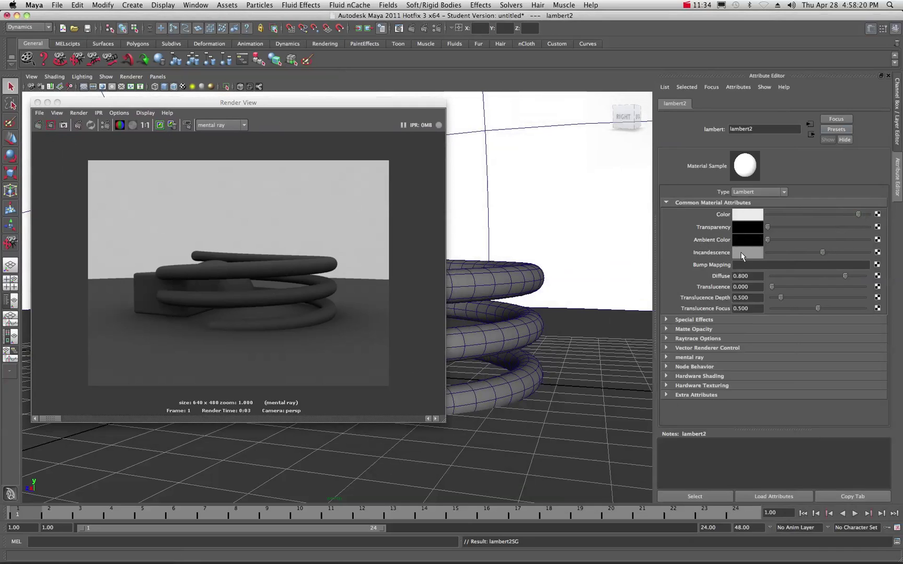
{"action": "left_click_drag", "start_coordinate": [822, 252], "coordinate": [852, 252]}
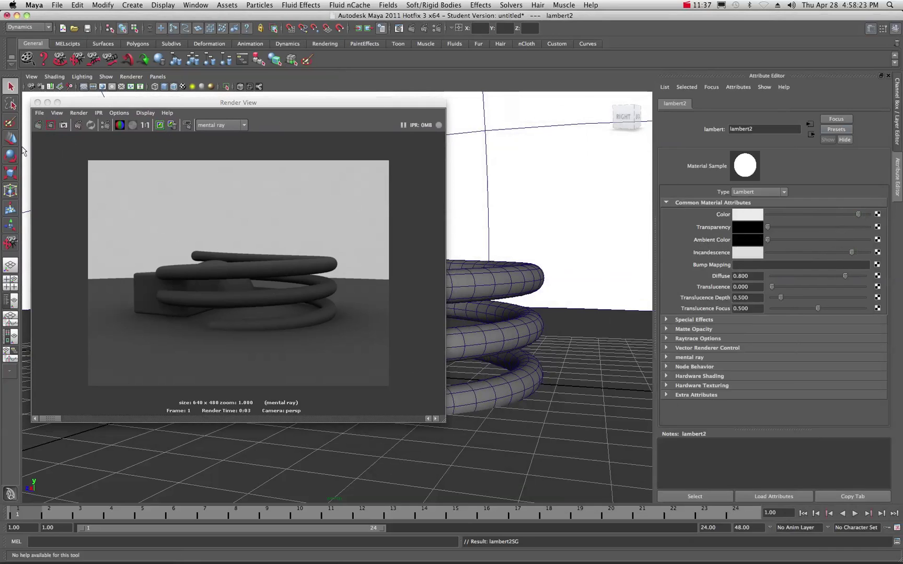
{"action": "left_click", "coordinate": [38, 125]}
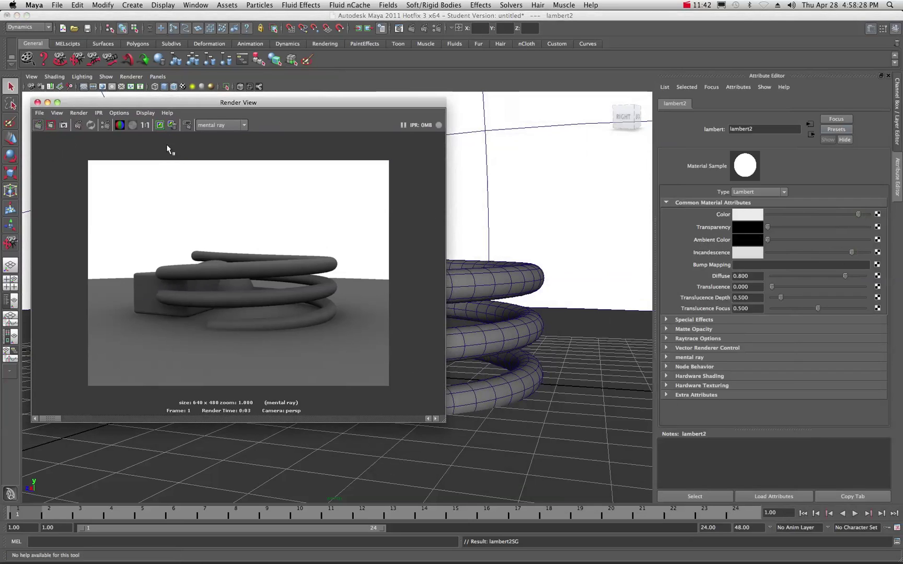
{"action": "left_click", "coordinate": [159, 125]}
Raise the lambert2 Incandescence and Color to full white, render the scene, and keep the image.
{"action": "left_click_drag", "start_coordinate": [851, 252], "coordinate": [874, 255]}
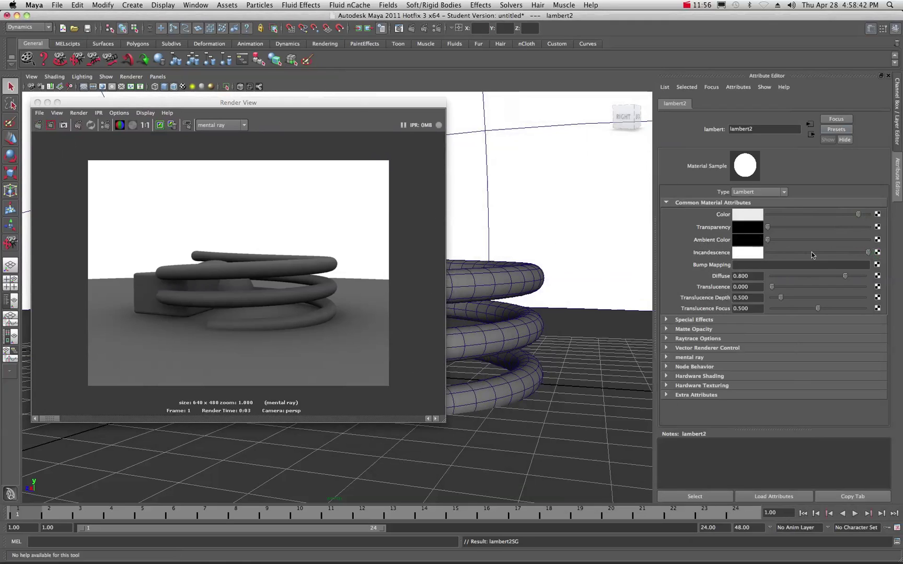
{"action": "left_click_drag", "start_coordinate": [859, 217], "coordinate": [869, 215]}
{"action": "left_click", "coordinate": [40, 127]}
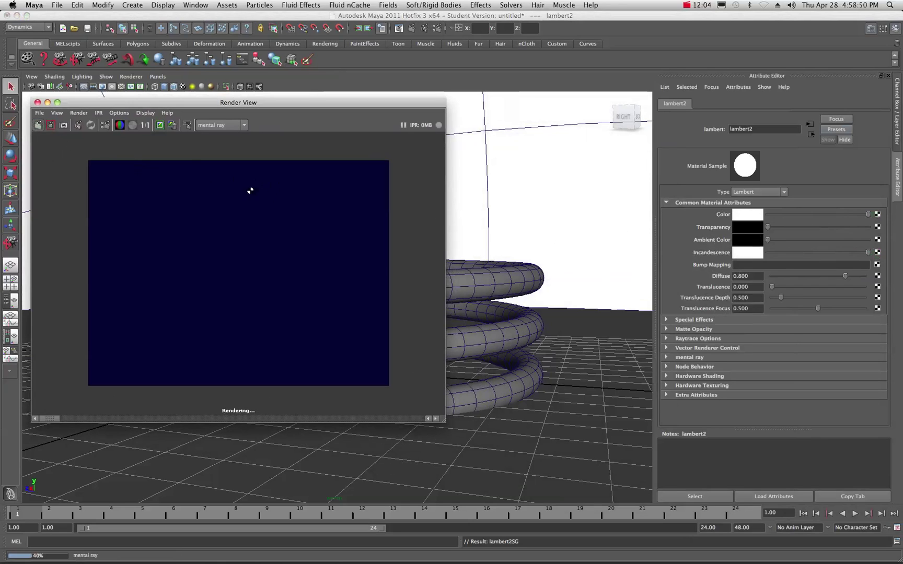
{"action": "left_click", "coordinate": [160, 125]}
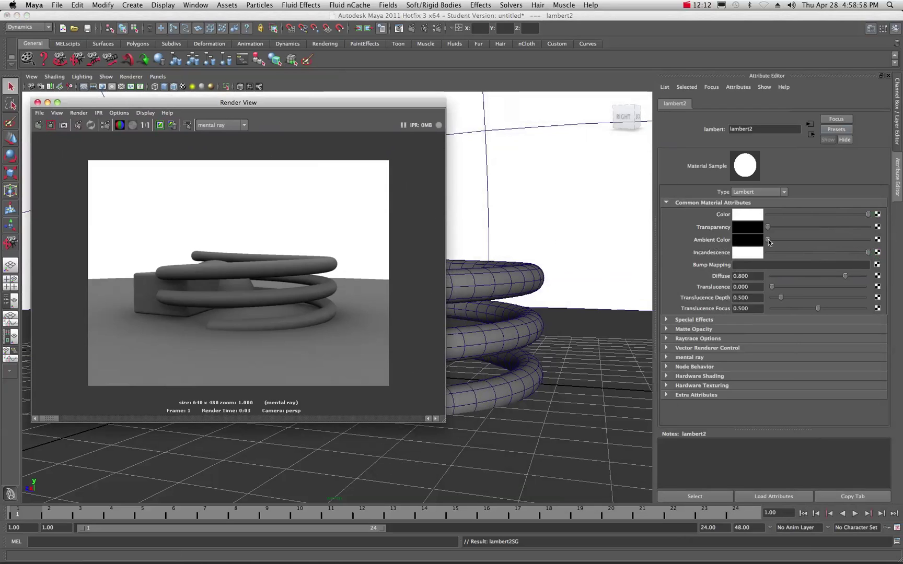
Raise the lambert2 Ambient Color to dark gray and on to medium gray, rendering after each change and keeping the last image.
{"action": "left_click_drag", "start_coordinate": [768, 239], "coordinate": [784, 240]}
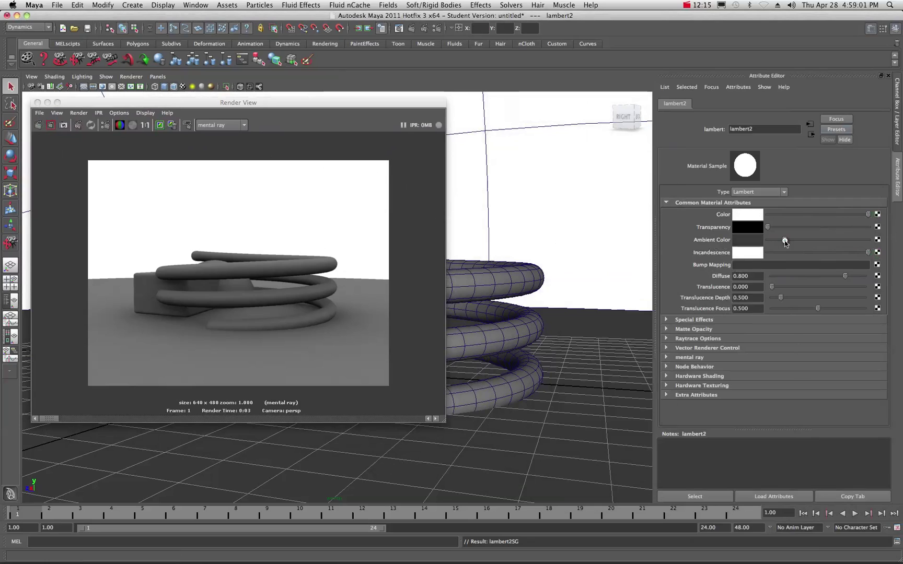
{"action": "left_click", "coordinate": [38, 124]}
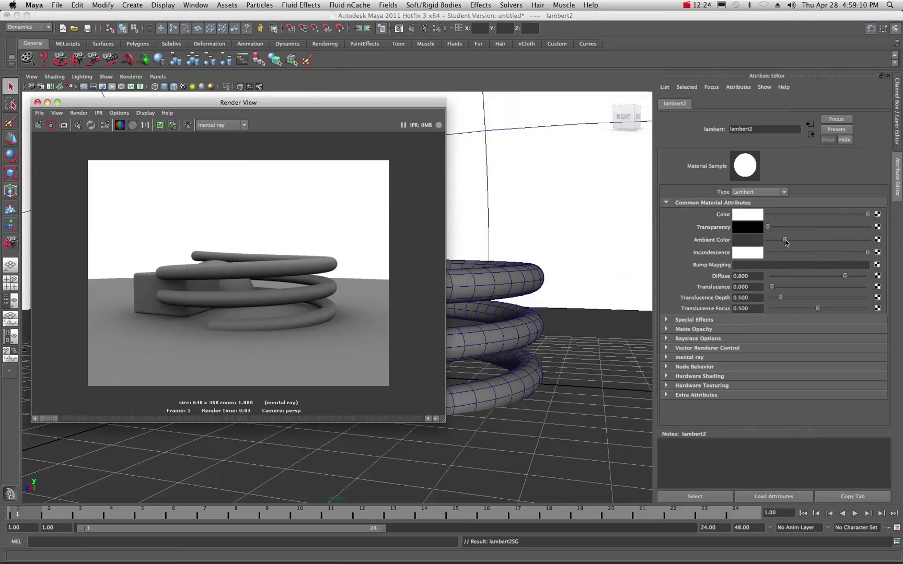
{"action": "left_click_drag", "start_coordinate": [785, 240], "coordinate": [803, 241]}
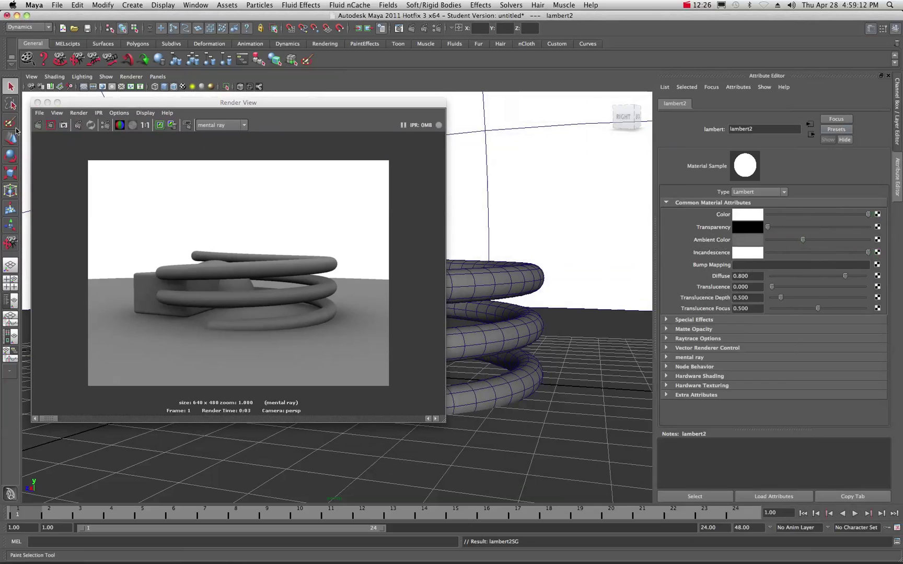
{"action": "left_click", "coordinate": [38, 125]}
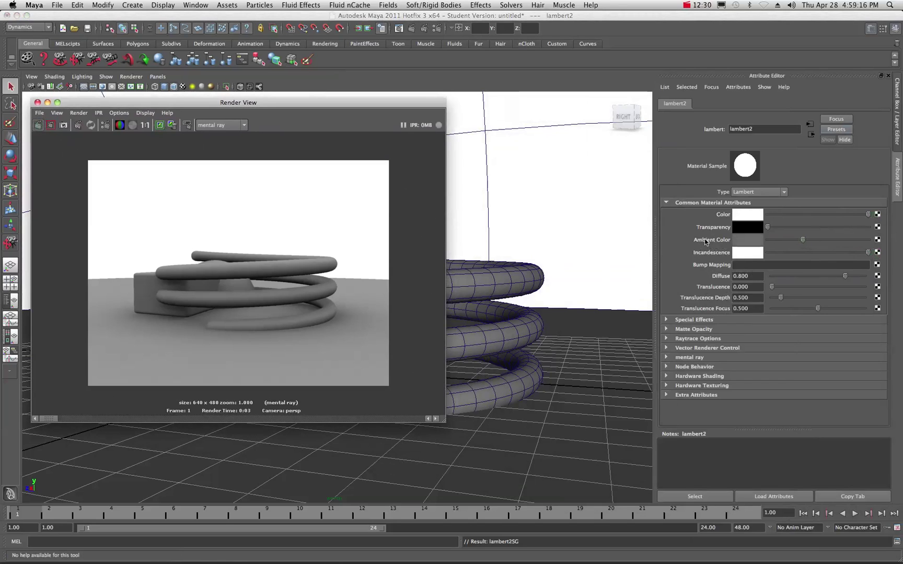
{"action": "left_click", "coordinate": [159, 127]}
Raise the lambert2 Ambient Color in stages to light gray and set Diffuse to 0.832, rendering the scene along the way.
{"action": "left_click_drag", "start_coordinate": [802, 243], "coordinate": [825, 239]}
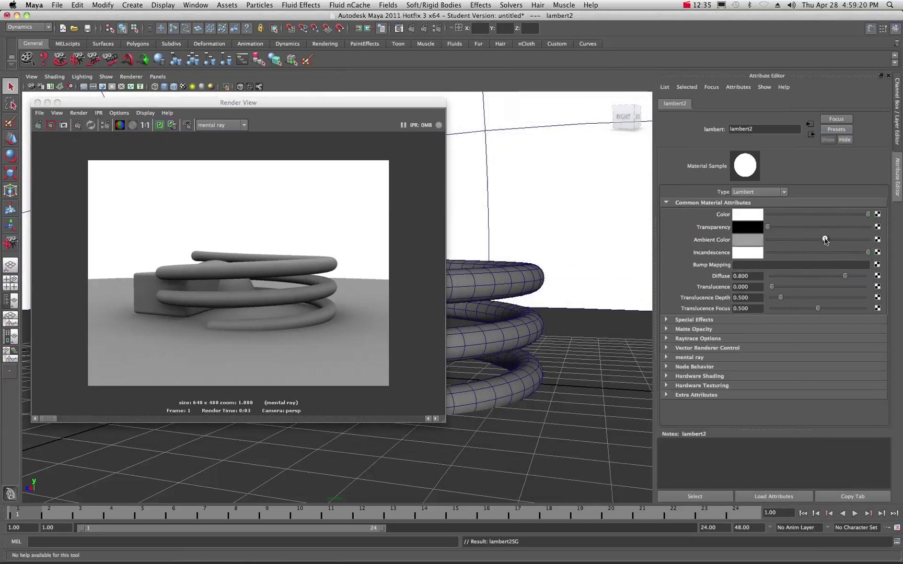
{"action": "left_click", "coordinate": [38, 124]}
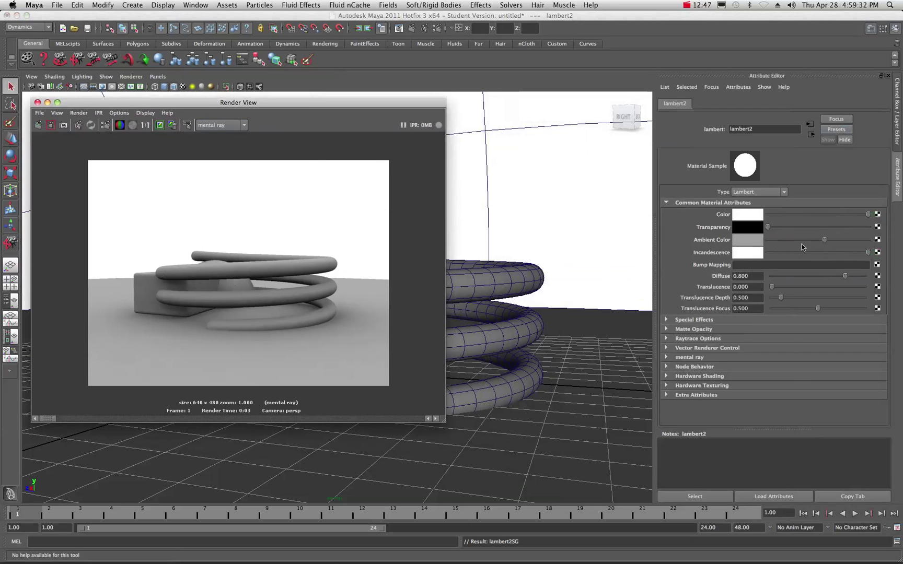
{"action": "left_click_drag", "start_coordinate": [824, 239], "coordinate": [840, 241]}
{"action": "left_click", "coordinate": [39, 125]}
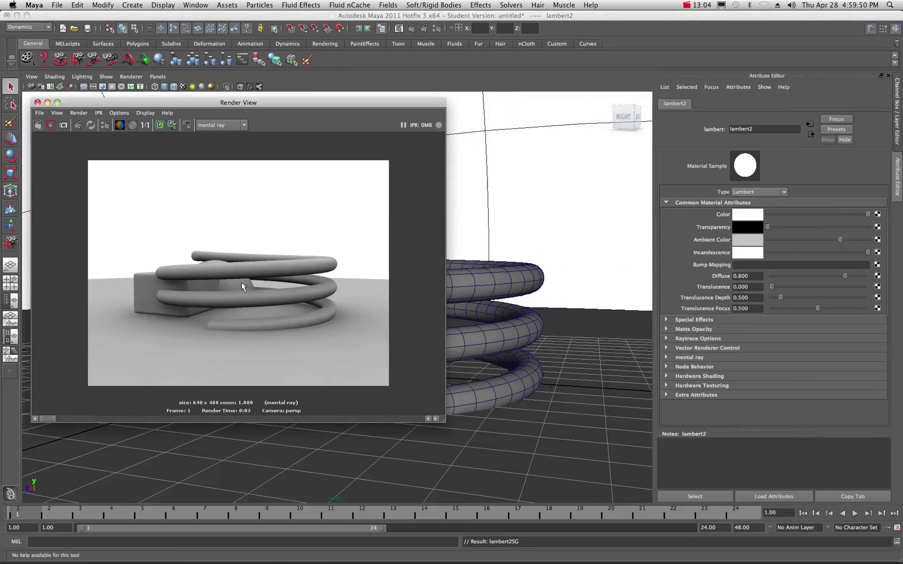
{"action": "left_click_drag", "start_coordinate": [839, 240], "coordinate": [848, 239]}
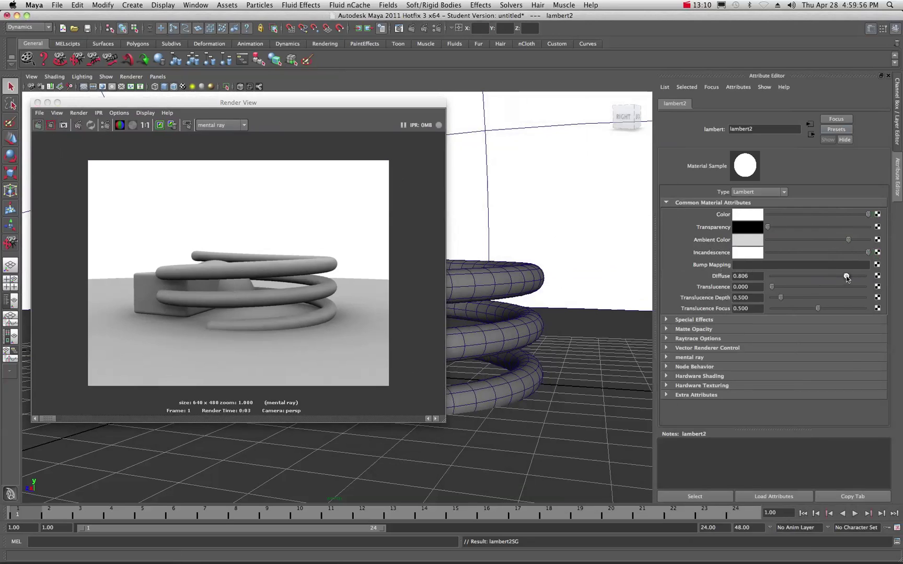
{"action": "left_click_drag", "start_coordinate": [847, 279], "coordinate": [849, 278]}
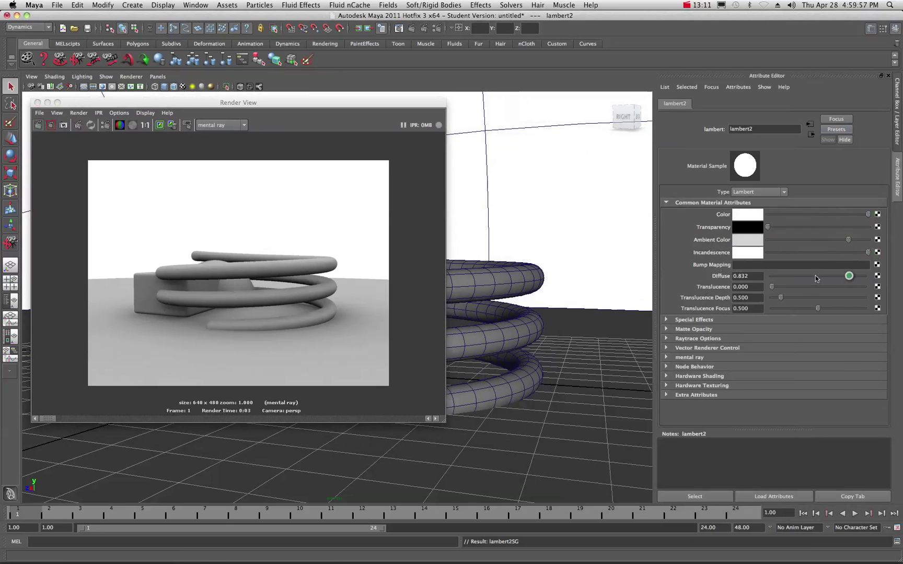
{"action": "left_click", "coordinate": [40, 127]}
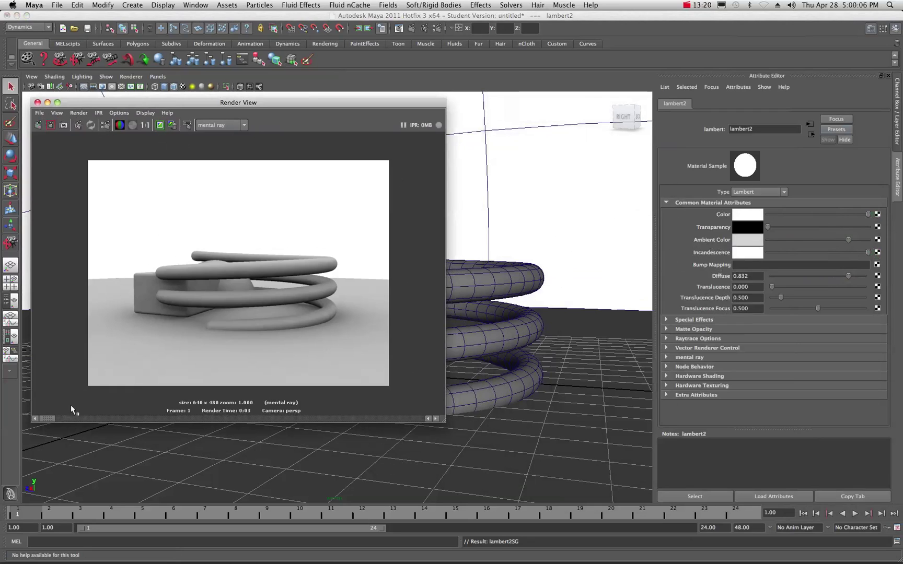
Compare the latest render with the earlier kept images in the render view.
{"action": "left_click", "coordinate": [49, 418]}
{"action": "left_click_drag", "start_coordinate": [49, 418], "coordinate": [231, 422]}
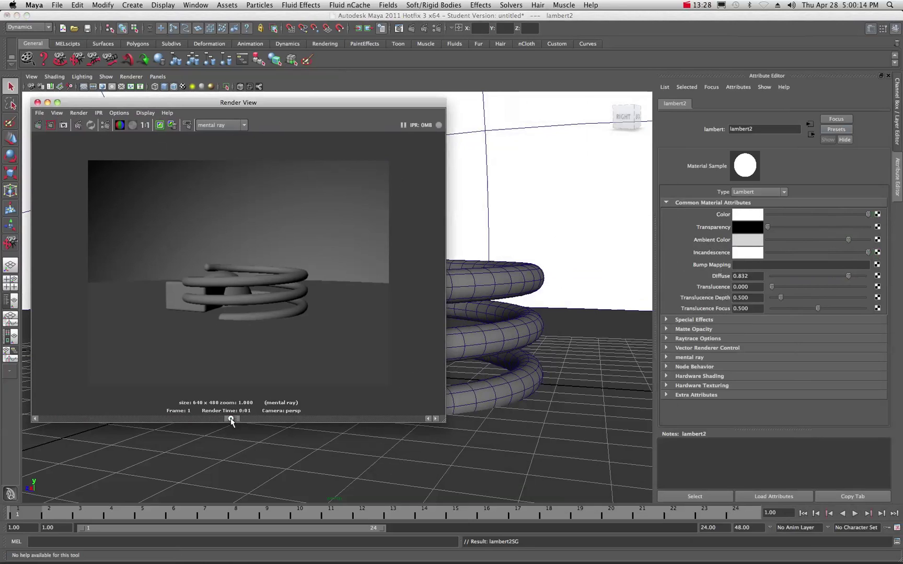
{"action": "left_click_drag", "start_coordinate": [231, 423], "coordinate": [41, 420]}
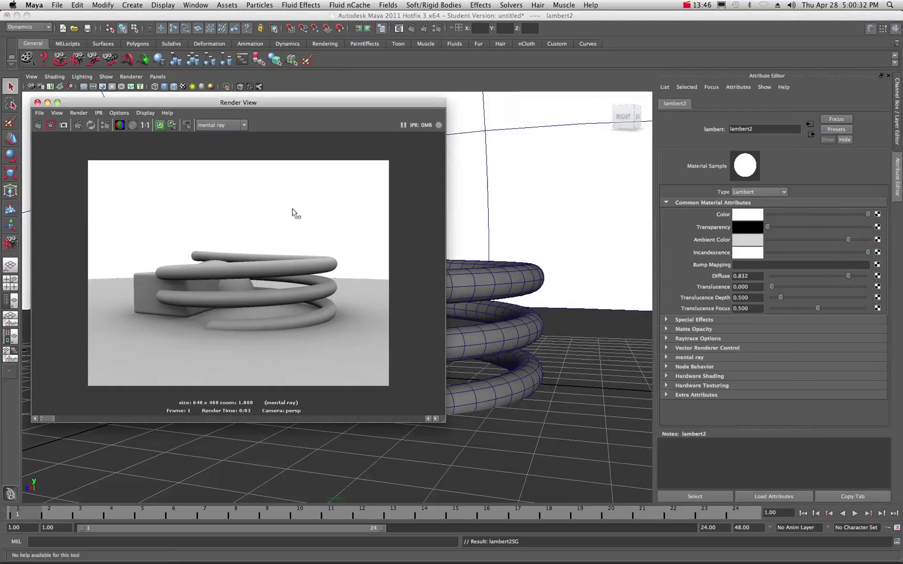
Turn off Primary Visibility in the Render Stats of the NURBS dome, render the scene, and close the render view.
{"action": "left_click", "coordinate": [536, 217]}
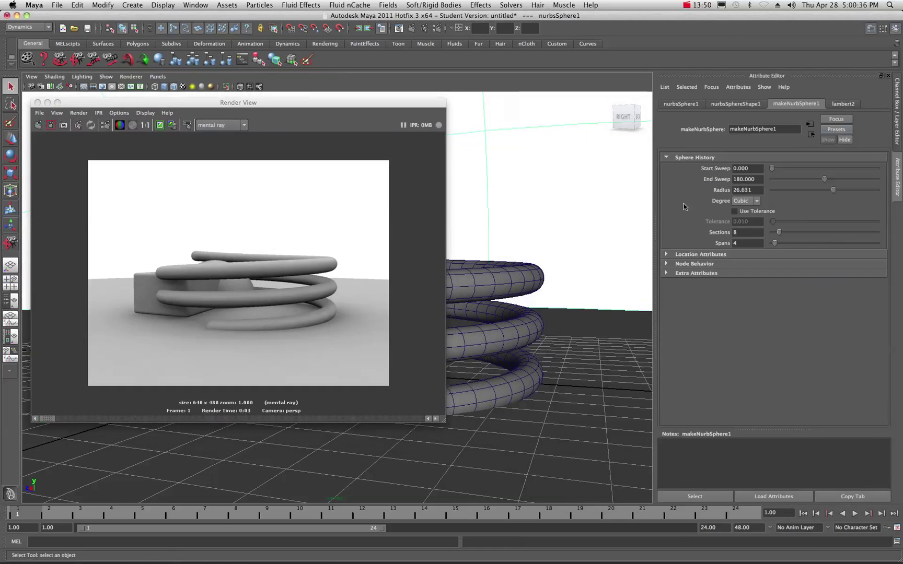
{"action": "left_click", "coordinate": [733, 104]}
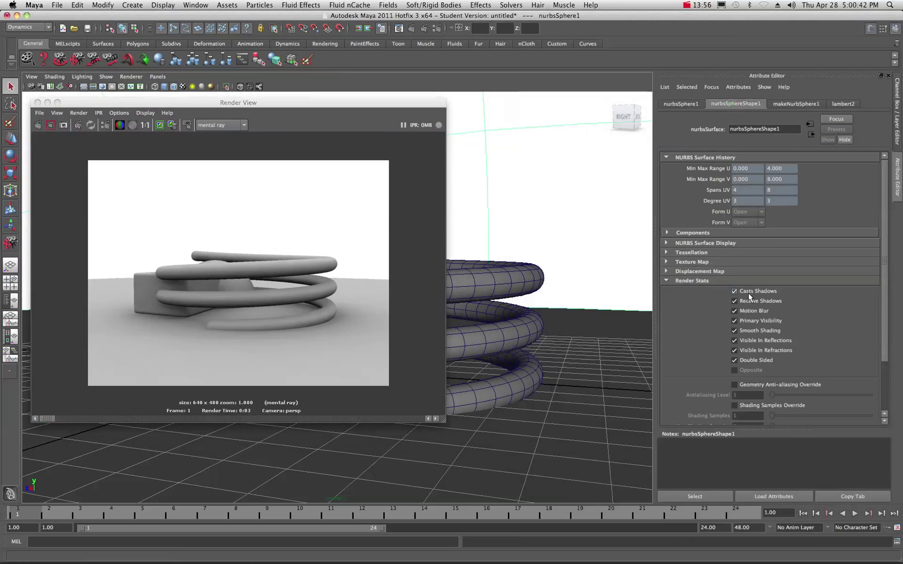
{"action": "left_click", "coordinate": [735, 320]}
{"action": "left_click", "coordinate": [38, 127]}
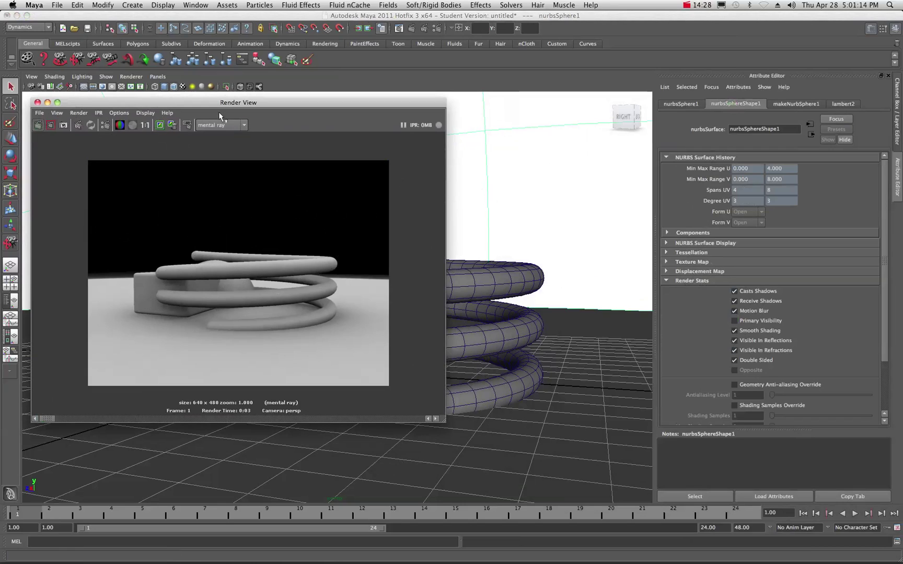
{"action": "left_click_drag", "start_coordinate": [203, 104], "coordinate": [204, 103]}
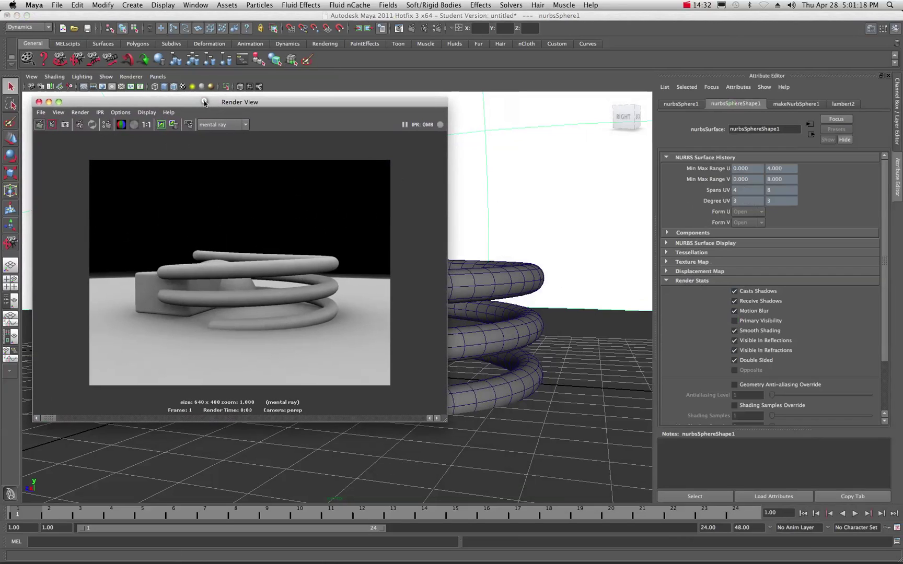
{"action": "left_click_drag", "start_coordinate": [205, 103], "coordinate": [305, 130]}
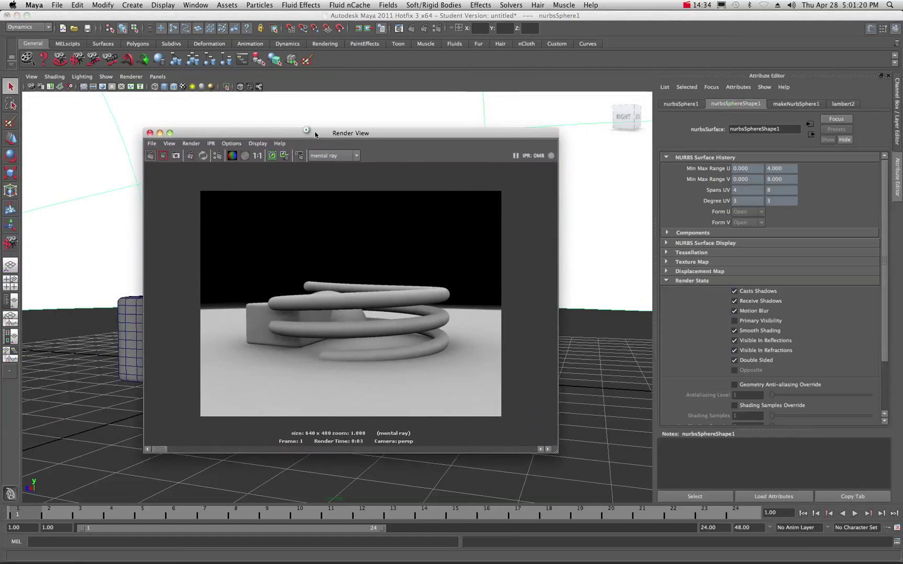
{"action": "key", "text": "super+w"}
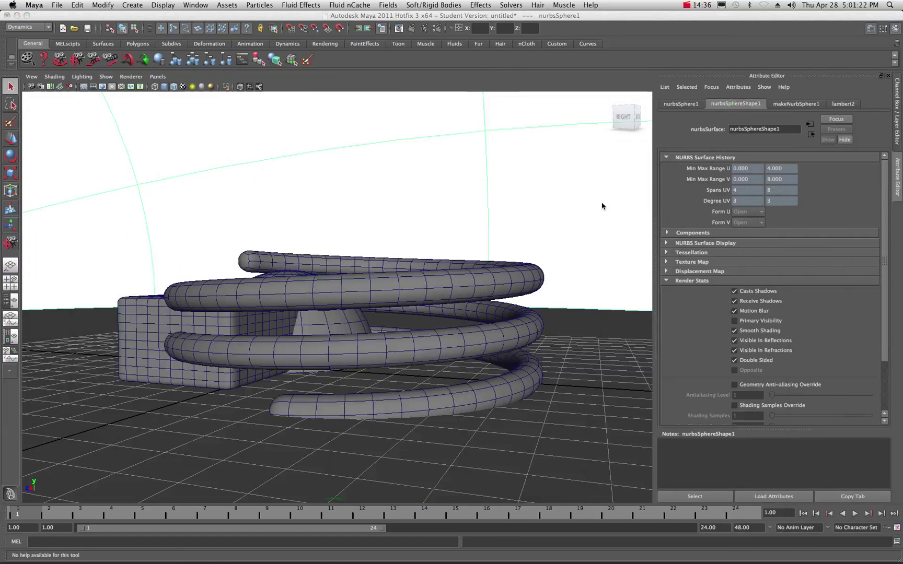
Set the lambert2 Color of the dome to teal and render the scene to test tinted lighting.
{"action": "left_click", "coordinate": [844, 104]}
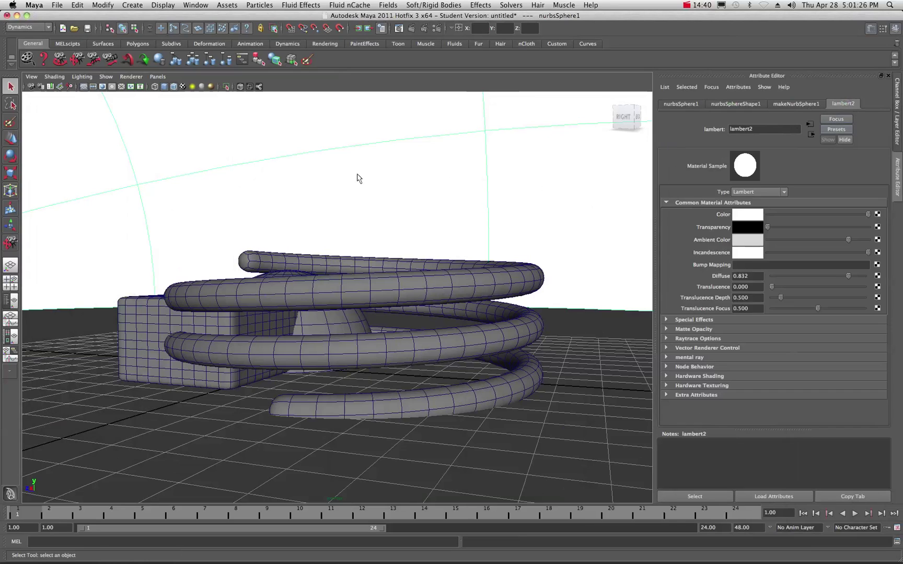
{"action": "left_click", "coordinate": [760, 214]}
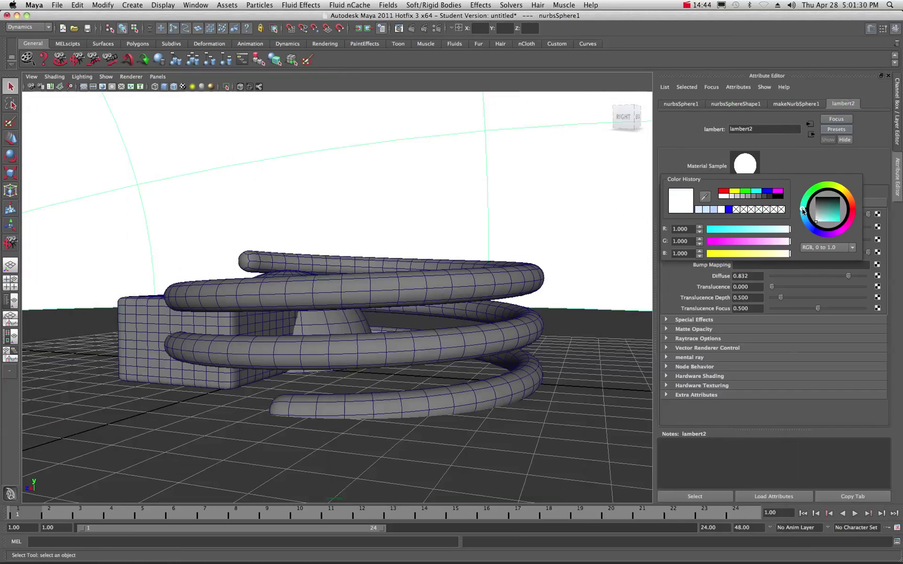
{"action": "left_click", "coordinate": [805, 217]}
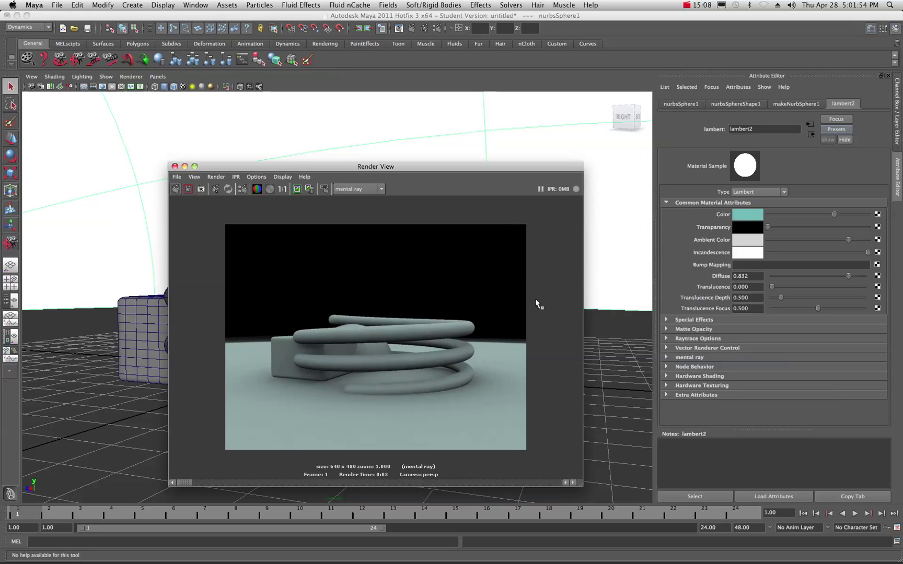
Set the lambert2 Color of the dome to near white and render the scene again.
{"action": "left_click", "coordinate": [743, 213]}
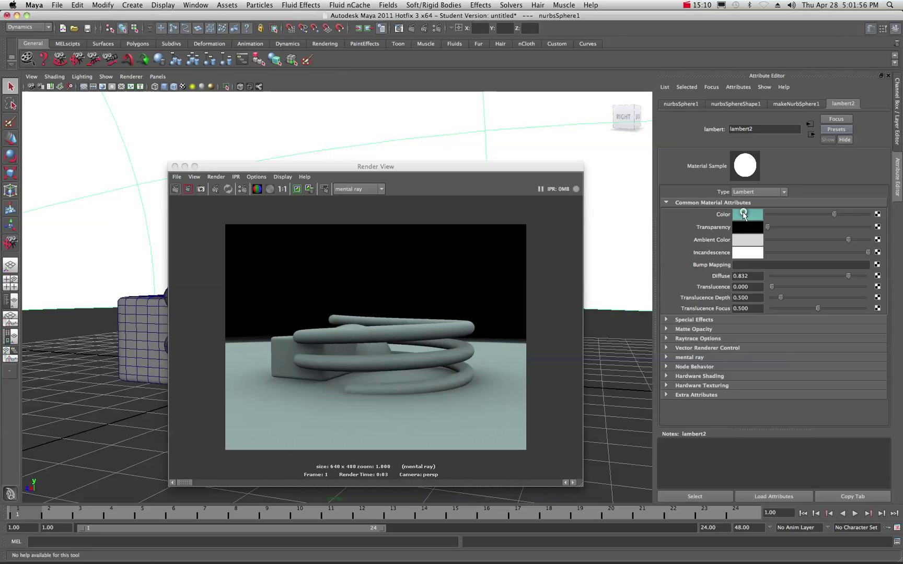
{"action": "left_click", "coordinate": [706, 193]}
{"action": "left_click", "coordinate": [177, 189]}
{"action": "left_click", "coordinate": [176, 190]}
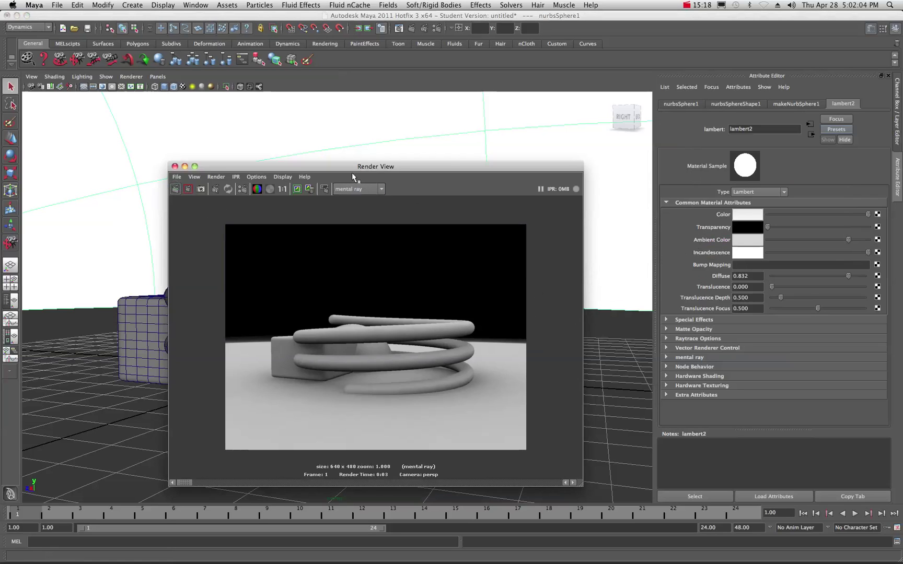
Close the render view, frame the helix coils up close, and render that close-up to inspect its edges.
{"action": "left_click_drag", "start_coordinate": [342, 166], "coordinate": [414, 166]}
{"action": "key", "text": "super+w"}
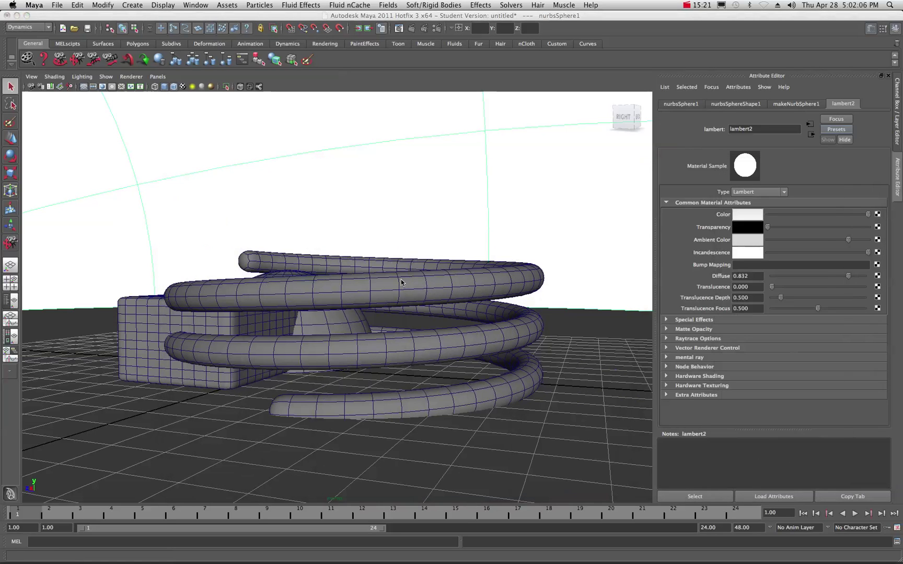
{"action": "scroll", "coordinate": [400, 282], "scroll_direction": "up", "scroll_amount": 5}
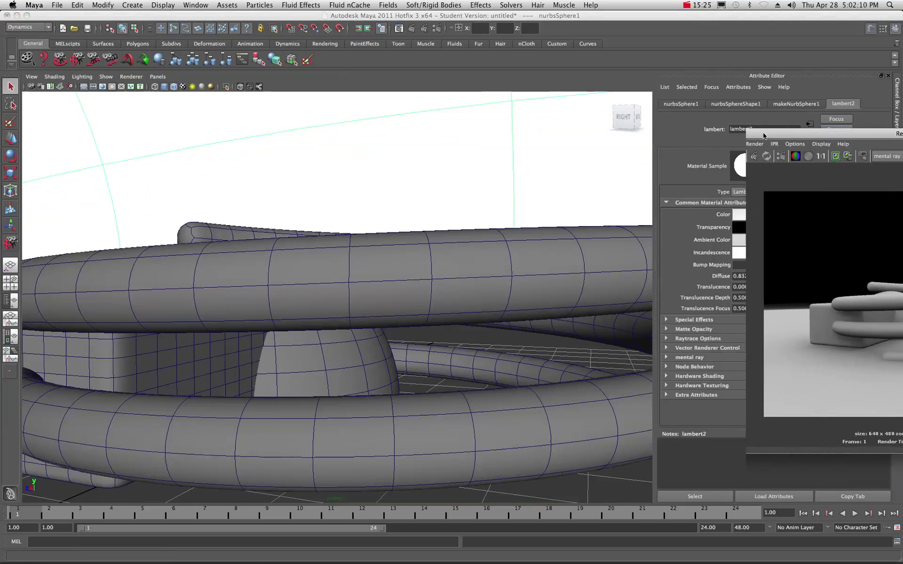
{"action": "left_click_drag", "start_coordinate": [801, 117], "coordinate": [542, 117]}
{"action": "left_click", "coordinate": [470, 140]}
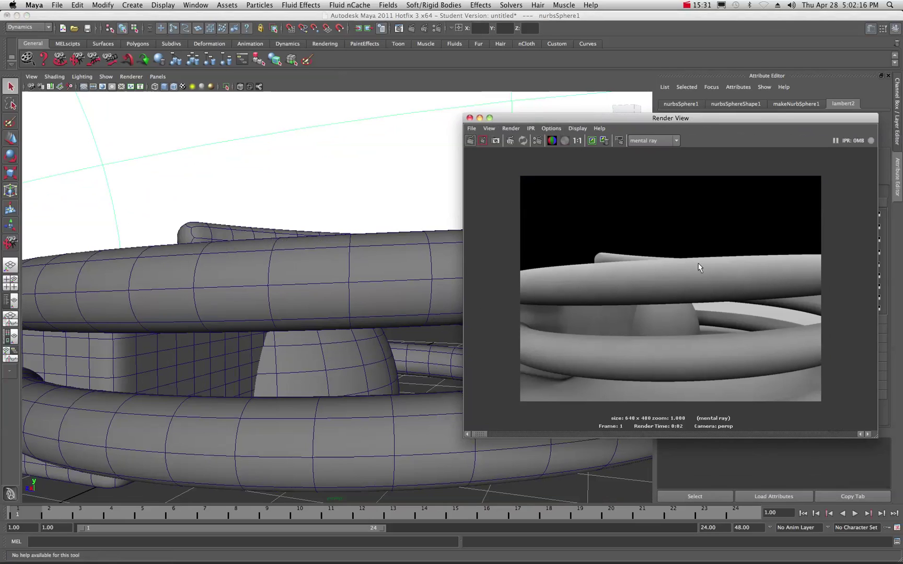
{"action": "double_click", "coordinate": [622, 120]}
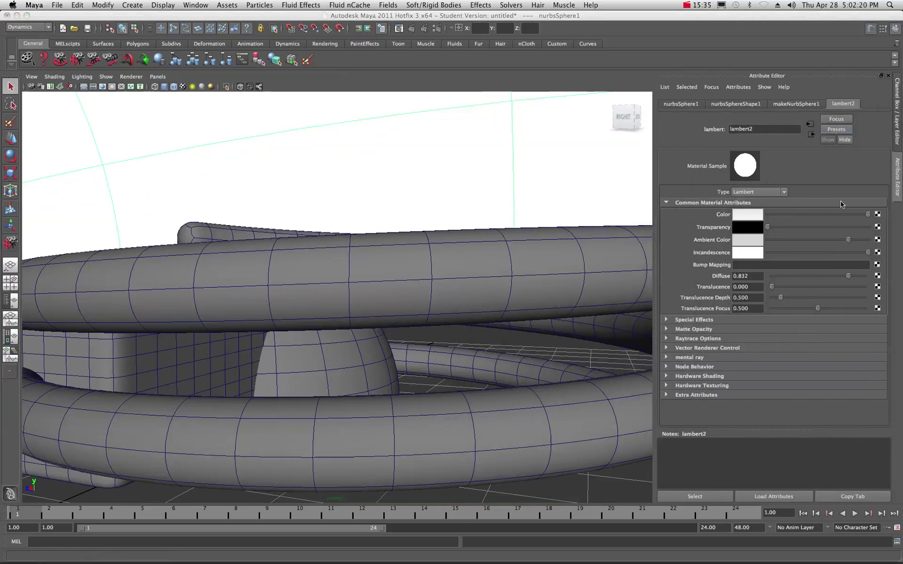
Enable the Anti-aliasing Sampling Override in the helix's mental ray attributes and set its Min Sample Level to 2.
{"action": "left_click", "coordinate": [780, 104]}
{"action": "left_click", "coordinate": [737, 104]}
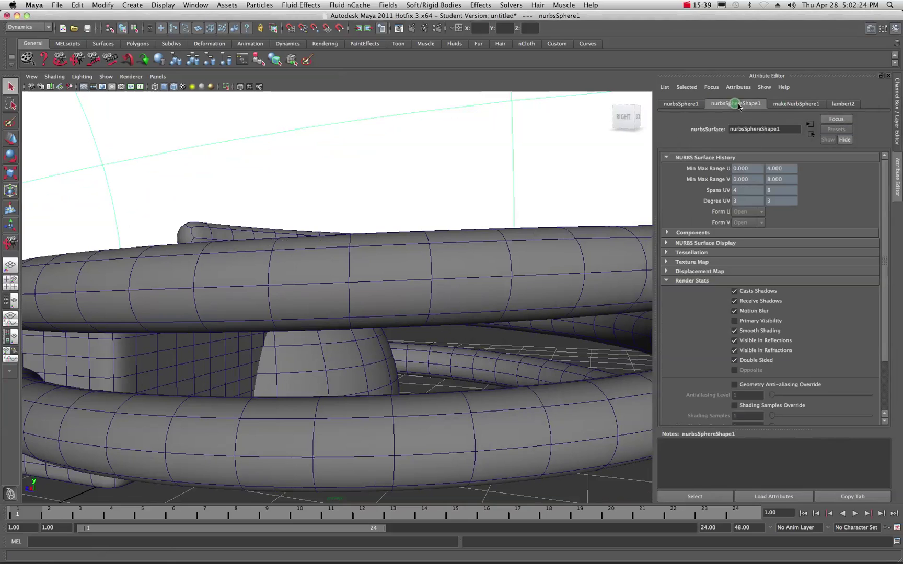
{"action": "left_click", "coordinate": [562, 258]}
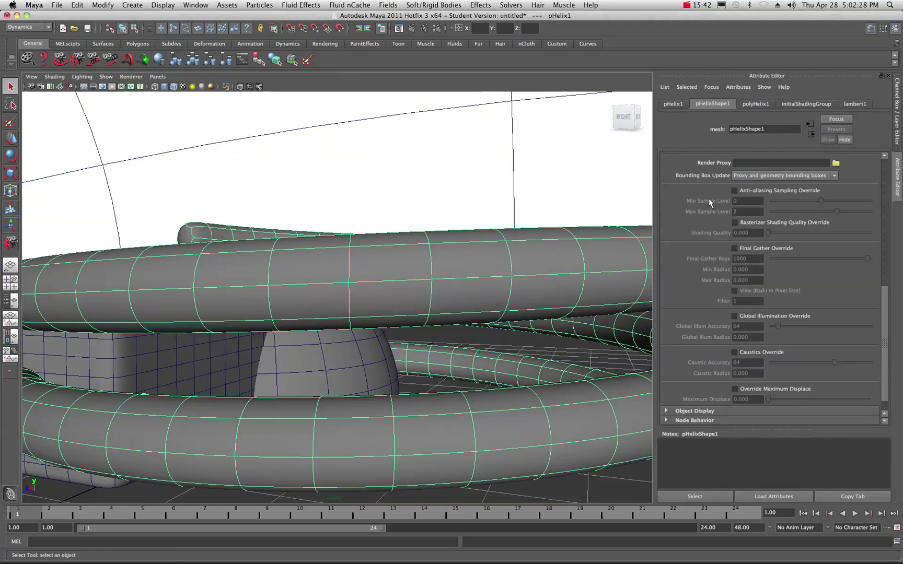
{"action": "scroll", "coordinate": [708, 198], "scroll_direction": "up", "scroll_amount": 5}
{"action": "scroll", "coordinate": [708, 198], "scroll_direction": "up", "scroll_amount": 5}
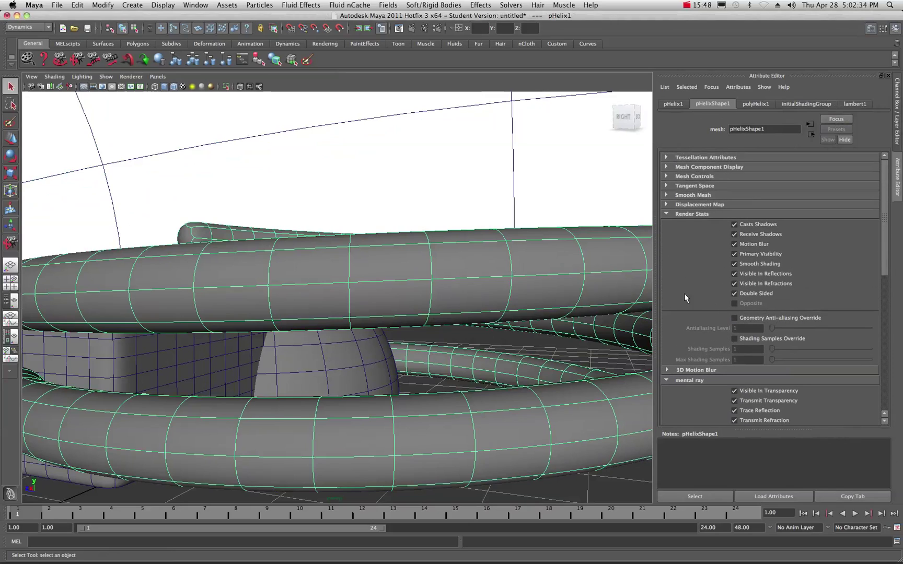
{"action": "scroll", "coordinate": [688, 293], "scroll_direction": "down", "scroll_amount": 2}
{"action": "scroll", "coordinate": [687, 289], "scroll_direction": "down", "scroll_amount": 9}
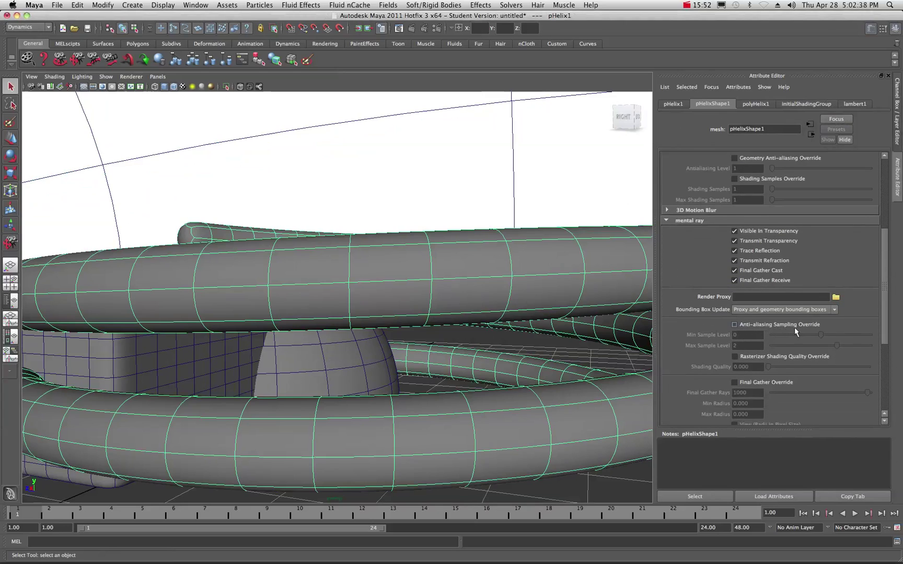
{"action": "left_click", "coordinate": [734, 325]}
{"action": "left_click_drag", "start_coordinate": [820, 334], "coordinate": [870, 335]}
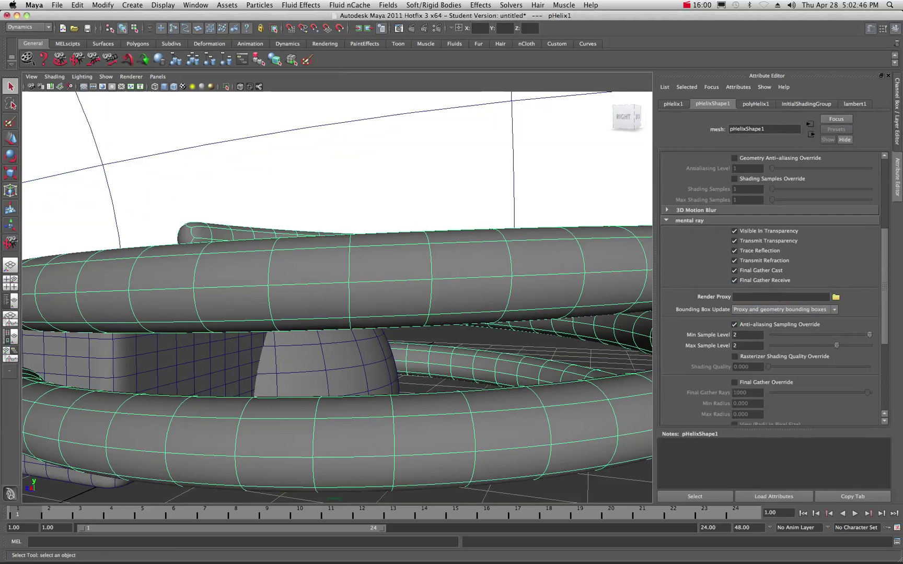
Render the helix close-up with the sampling override, examine the edges, and close the render view.
{"action": "left_click", "coordinate": [399, 28]}
{"action": "left_click_drag", "start_coordinate": [111, 121], "coordinate": [111, 121]}
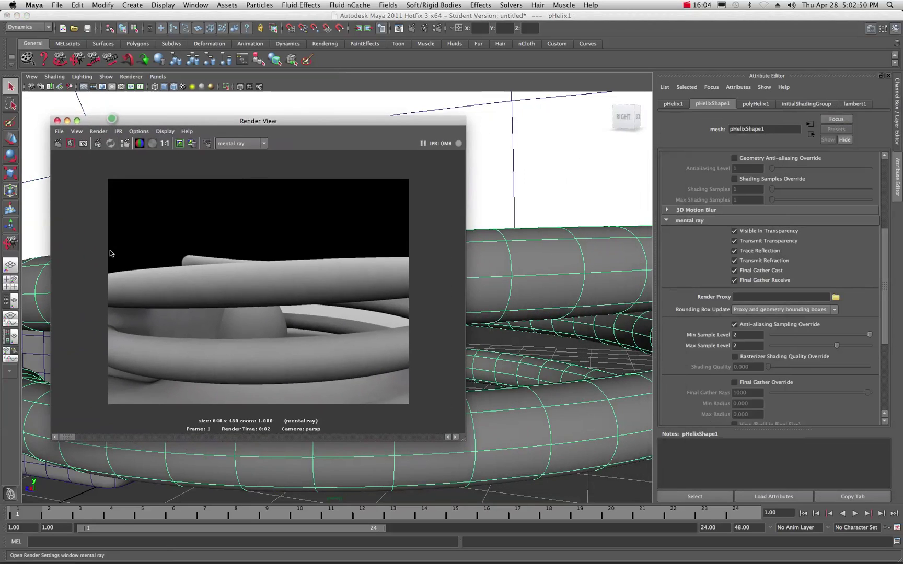
{"action": "left_click", "coordinate": [62, 144]}
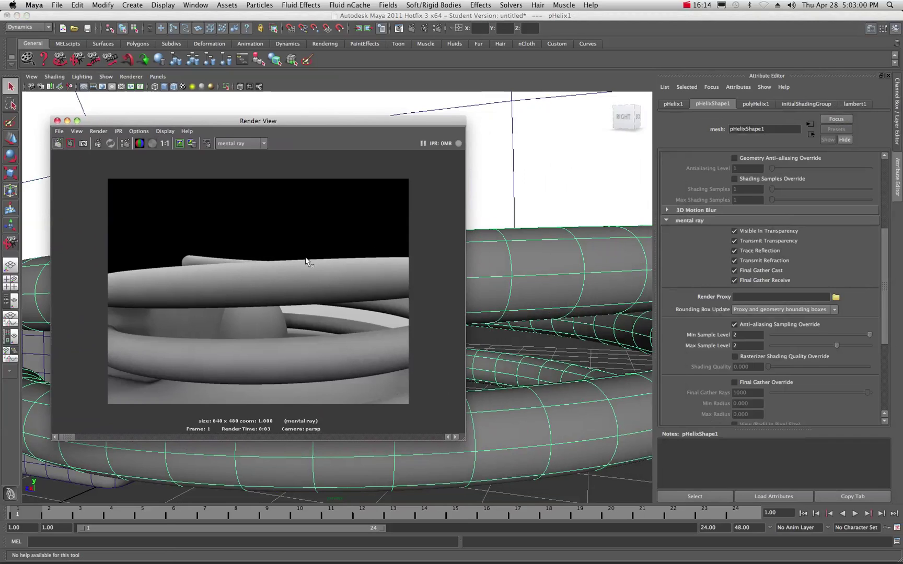
{"action": "left_click_drag", "start_coordinate": [326, 123], "coordinate": [343, 125]}
{"action": "key", "text": "super+w"}
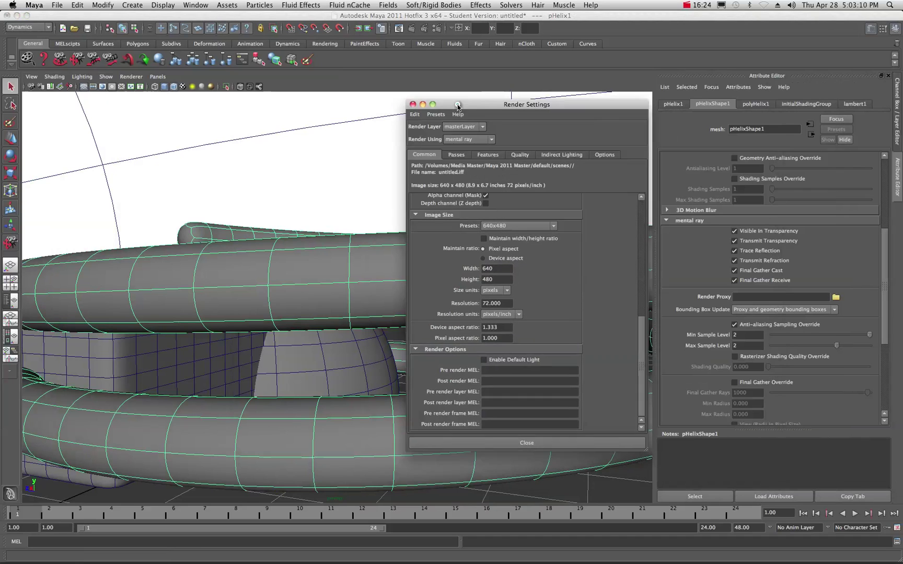
Set the Final Gathering Accuracy to 500 in the render settings and render the scene from a slightly wider view.
{"action": "left_click_drag", "start_coordinate": [459, 105], "coordinate": [268, 108]}
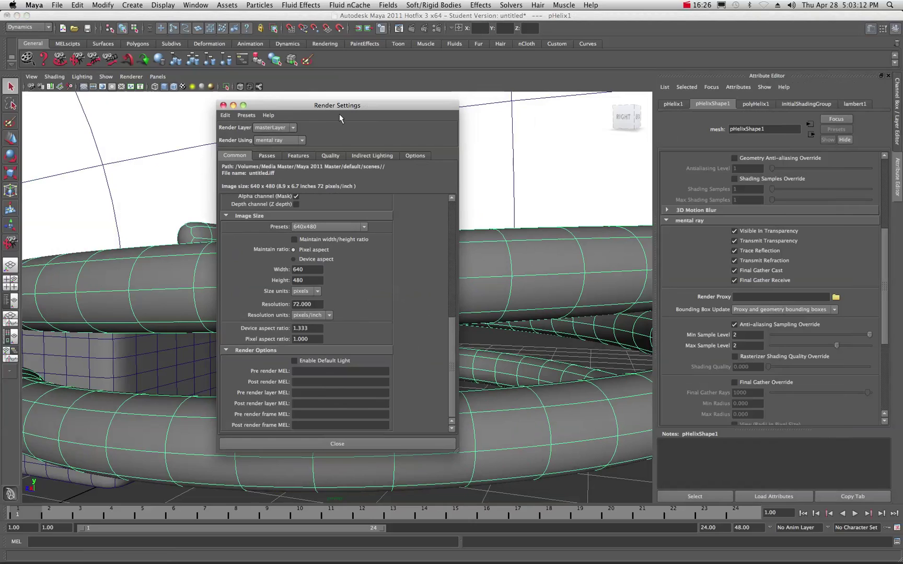
{"action": "left_click", "coordinate": [364, 155]}
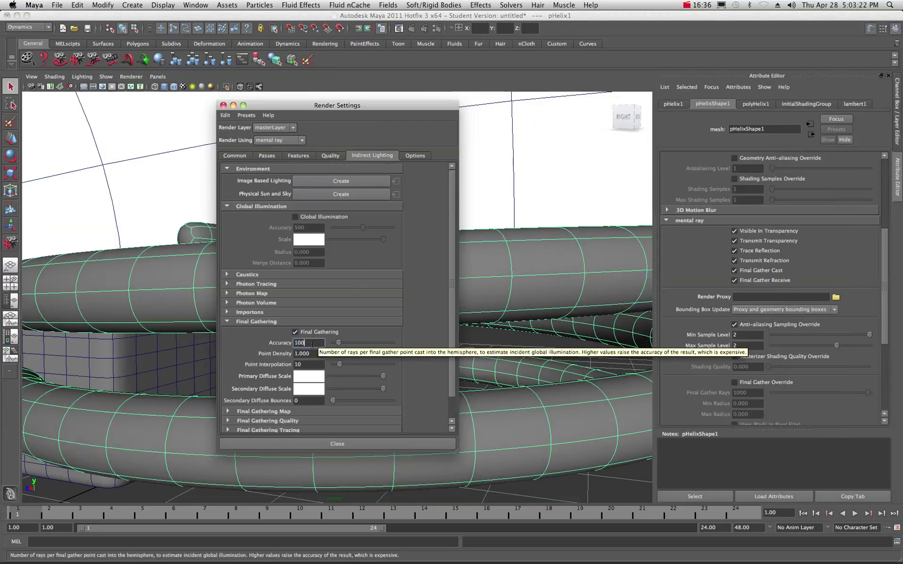
{"action": "key", "text": "BackSpace"}
{"action": "key", "text": "BackSpace"}
{"action": "key", "text": "BackSpace"}
{"action": "type", "text": "50"}
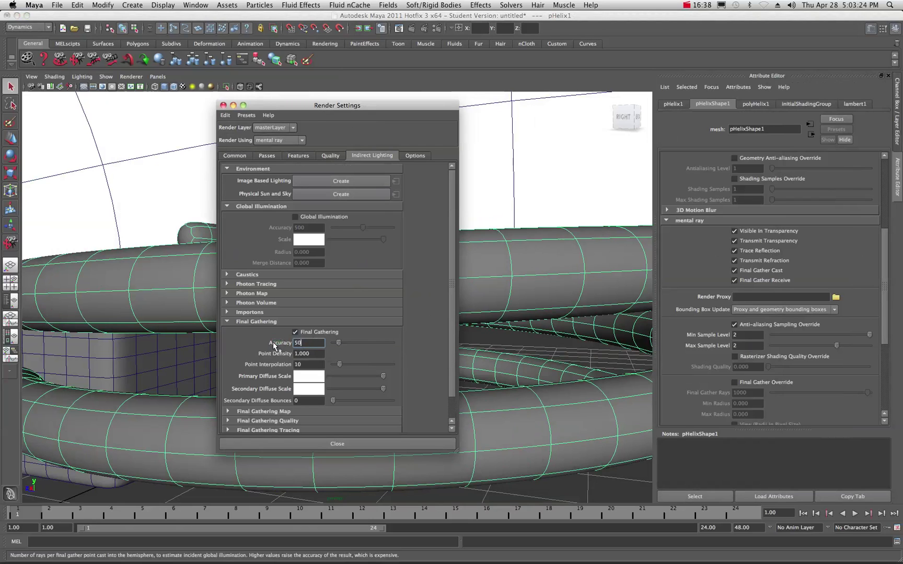
{"action": "type", "text": "0"}
{"action": "key", "text": "Tab"}
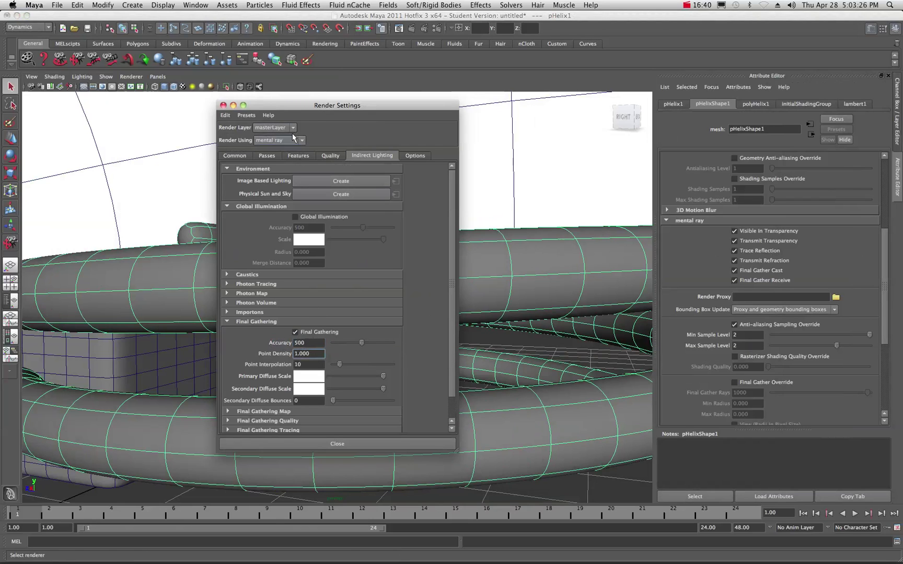
{"action": "left_click_drag", "start_coordinate": [274, 105], "coordinate": [692, 77]}
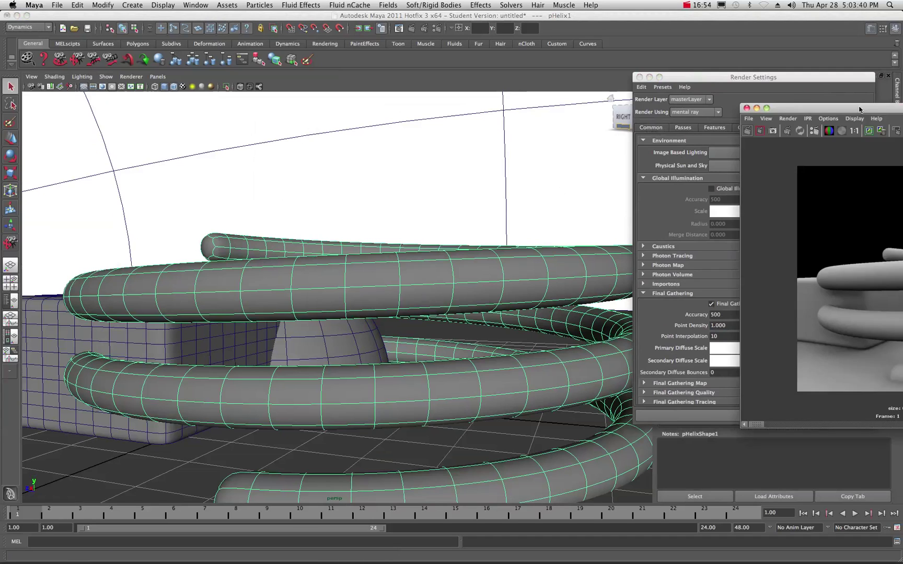
{"action": "left_click_drag", "start_coordinate": [859, 109], "coordinate": [273, 115]}
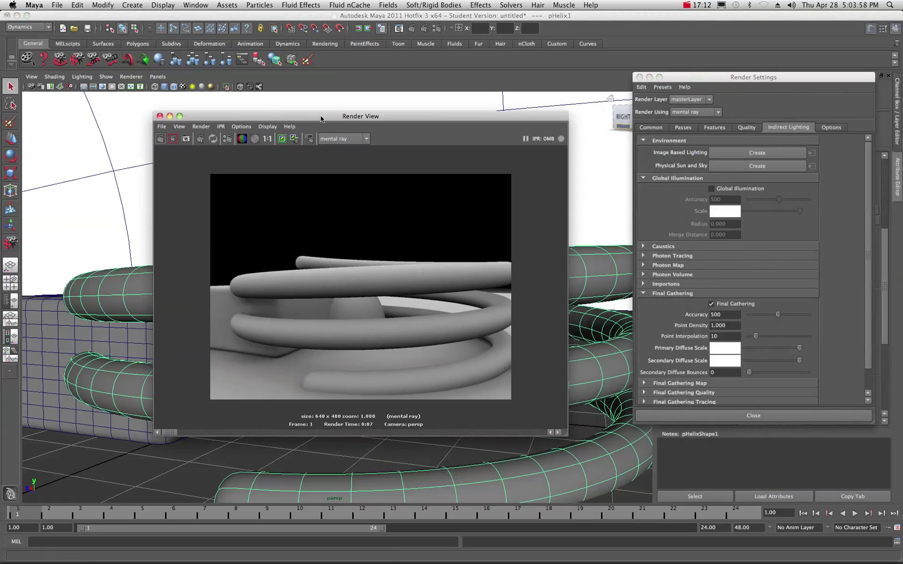
{"action": "left_click_drag", "start_coordinate": [321, 118], "coordinate": [308, 118]}
Select the NURBS dome, turn its Primary Visibility back on in Render Stats, and render the scene.
{"action": "left_click", "coordinate": [592, 203]}
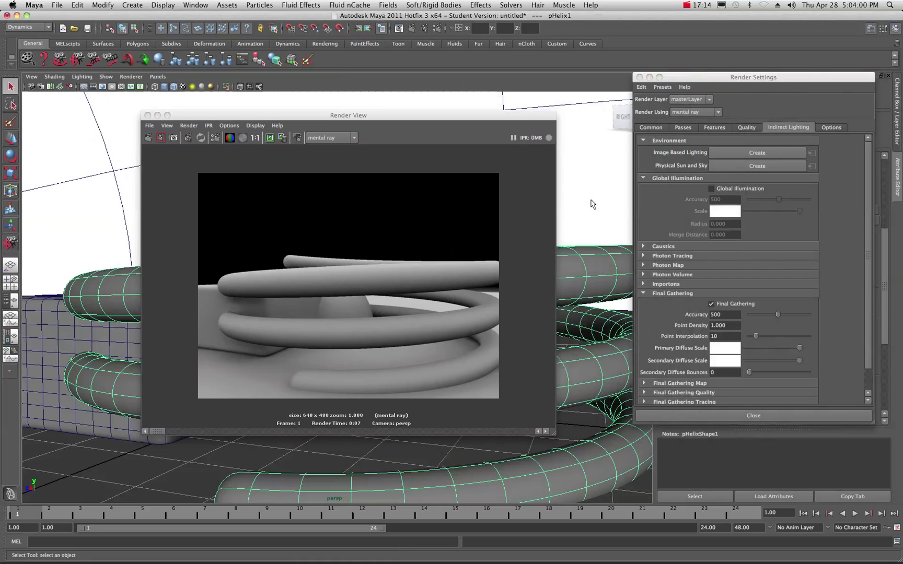
{"action": "left_click", "coordinate": [578, 171]}
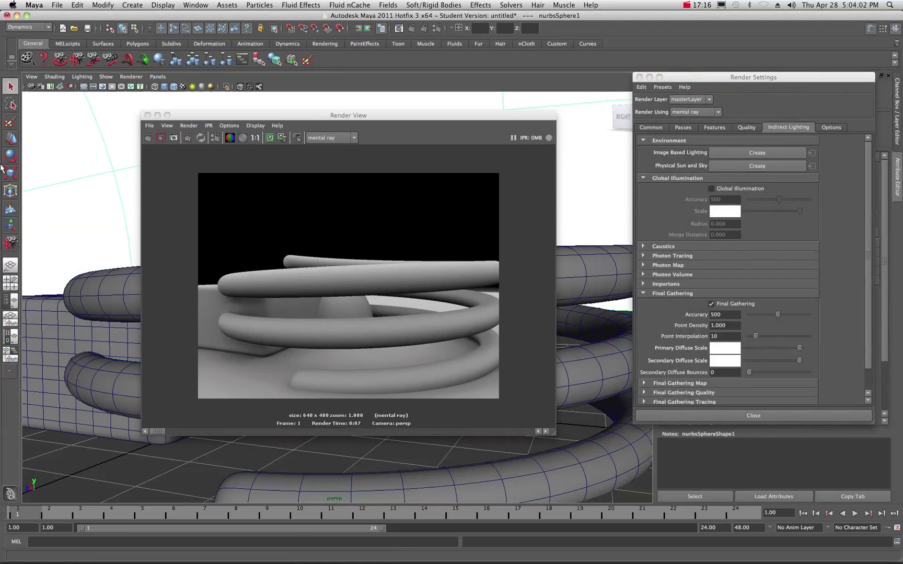
{"action": "left_click", "coordinate": [796, 79]}
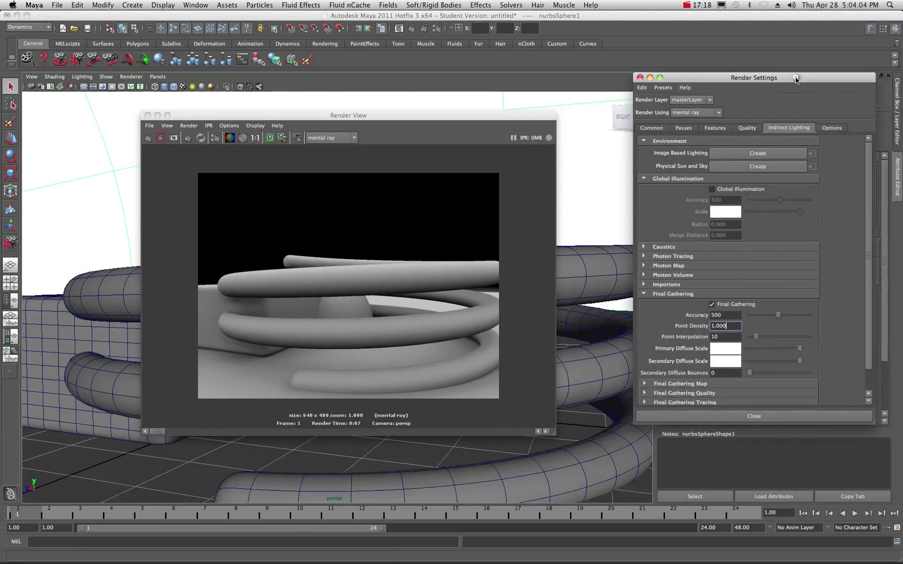
{"action": "left_click", "coordinate": [795, 78]}
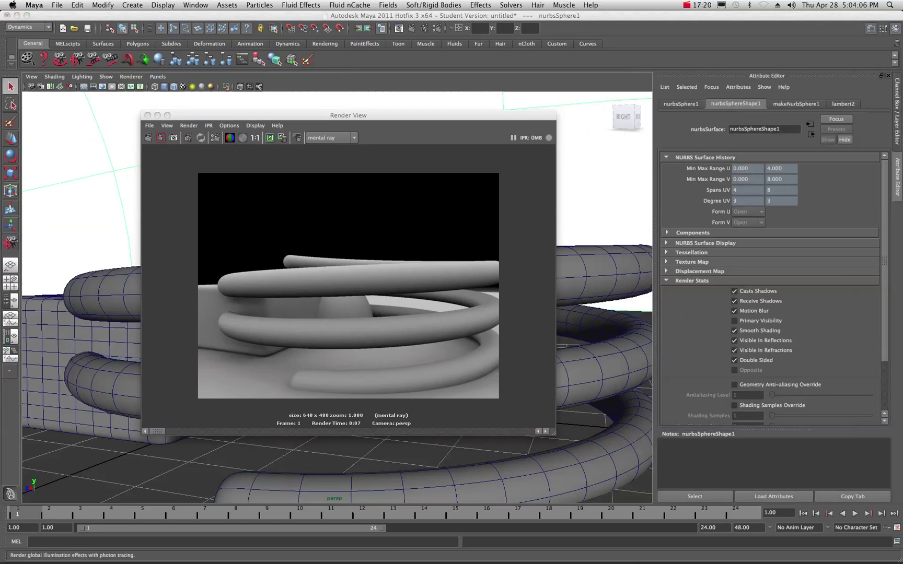
{"action": "left_click", "coordinate": [735, 320]}
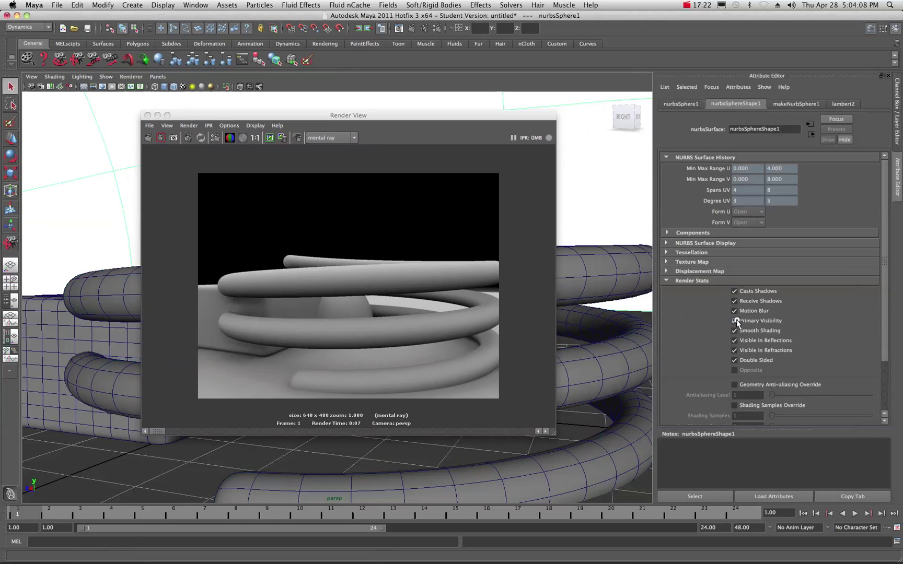
{"action": "left_click", "coordinate": [149, 138]}
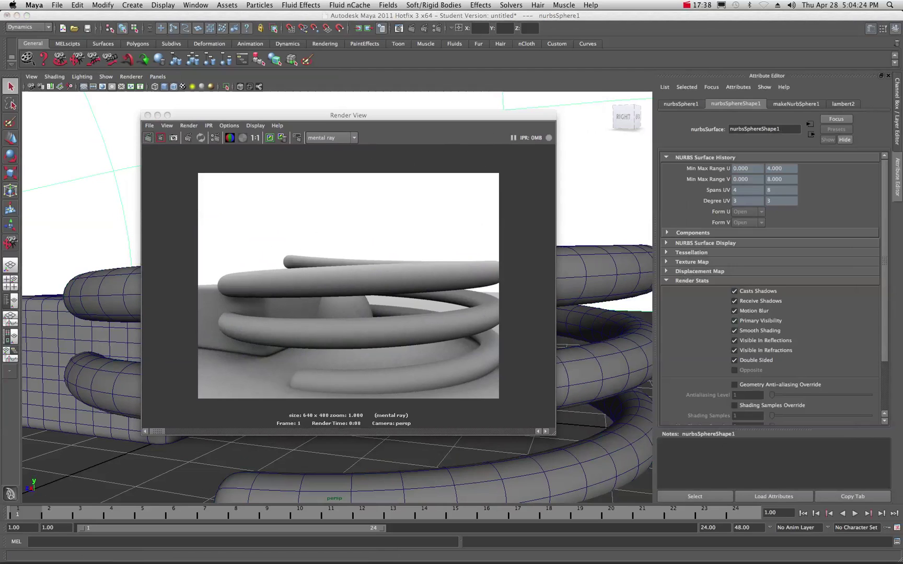
Switch the Final Gathering Primary Diffuse Scale color to HSV, set its V value to 1.5, and render the scene.
{"action": "left_click", "coordinate": [297, 138]}
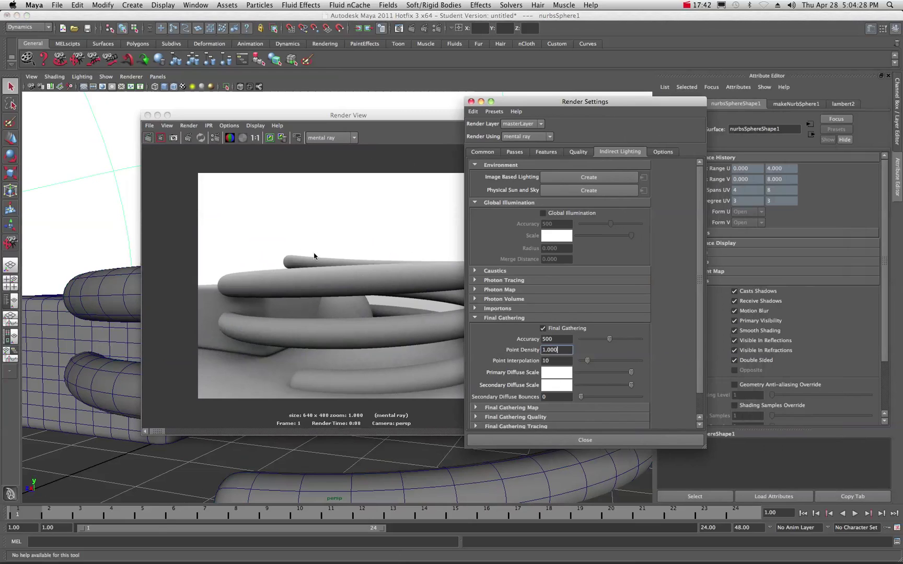
{"action": "left_click", "coordinate": [554, 373]}
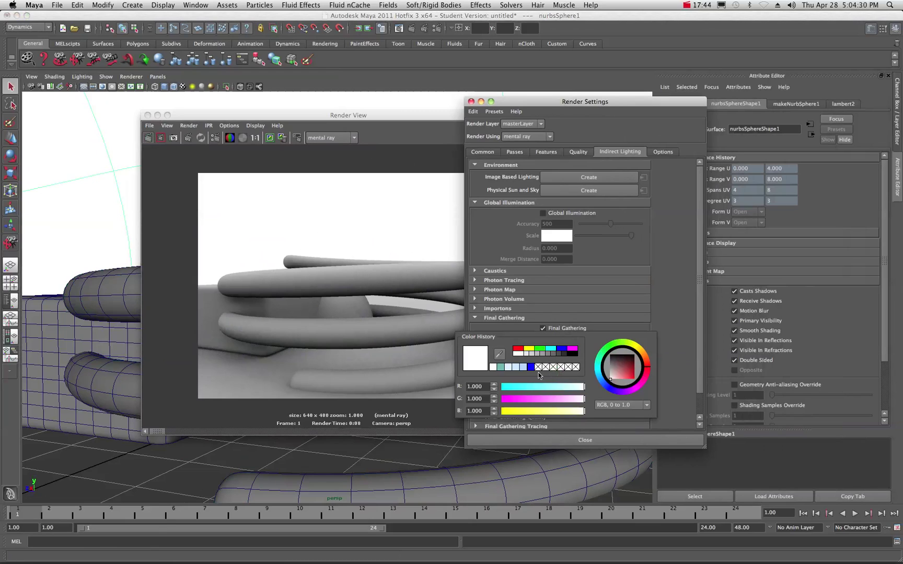
{"action": "left_click", "coordinate": [649, 408]}
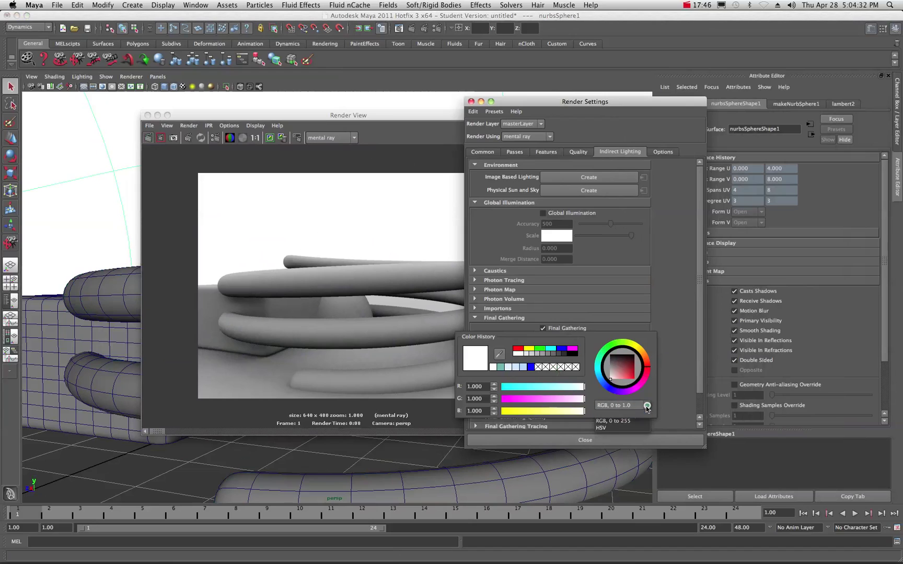
{"action": "left_click", "coordinate": [606, 429]}
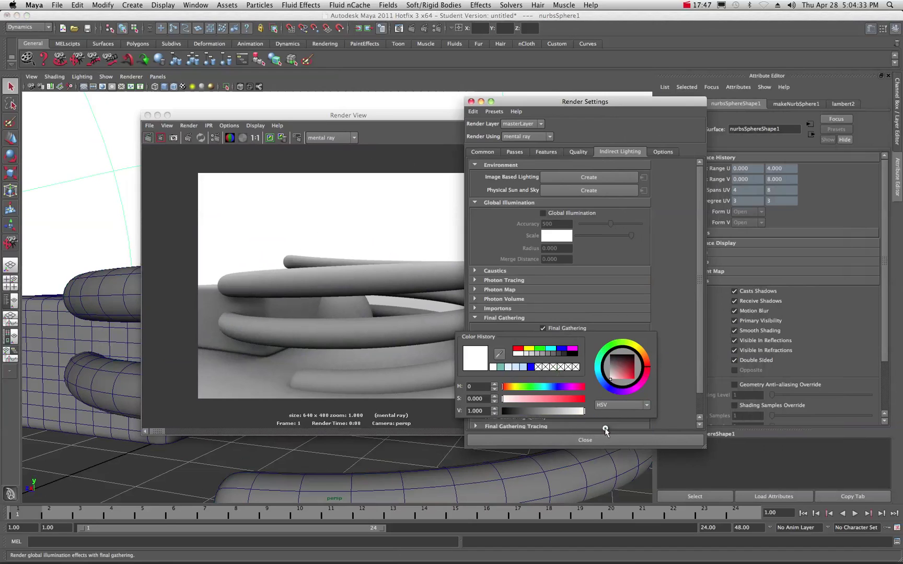
{"action": "left_click", "coordinate": [484, 412]}
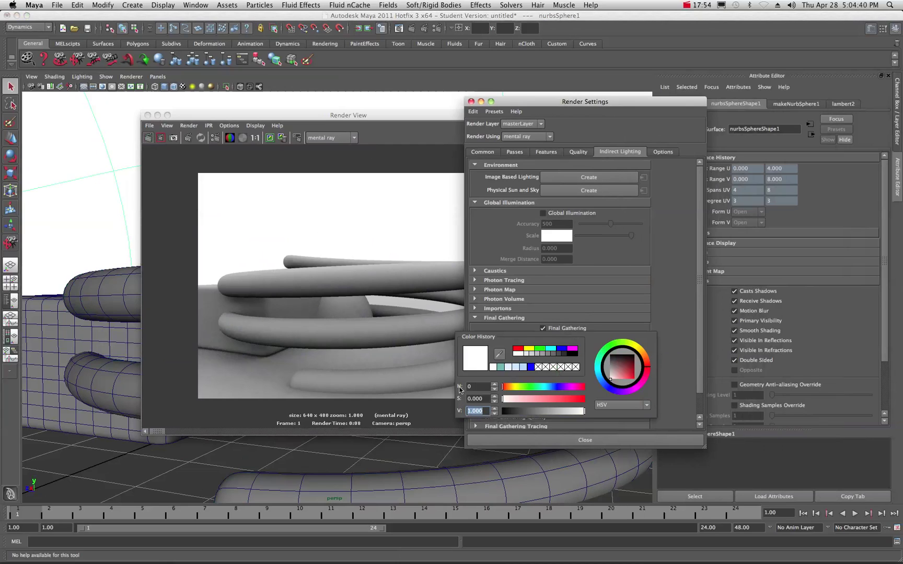
{"action": "type", "text": "1"}
{"action": "left_click", "coordinate": [150, 139]}
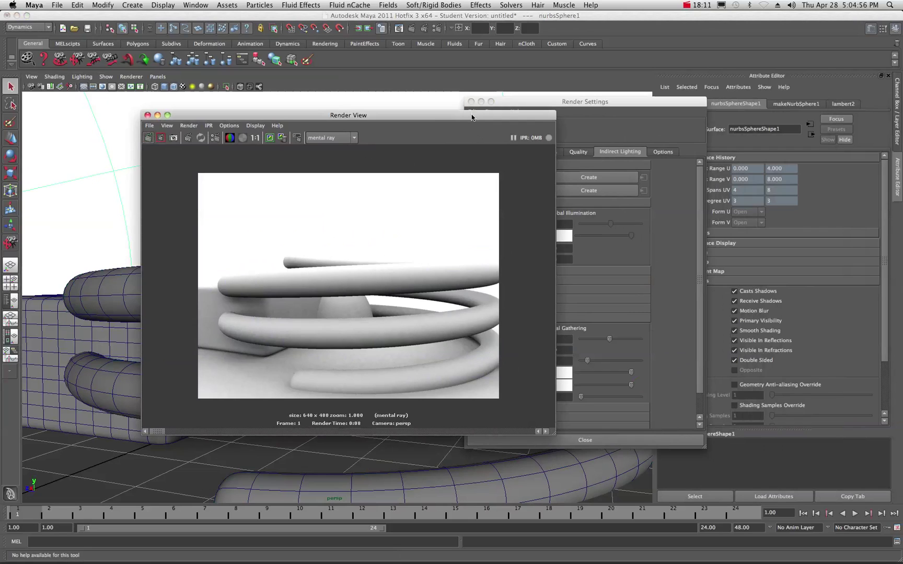
{"action": "left_click_drag", "start_coordinate": [471, 117], "coordinate": [386, 106]}
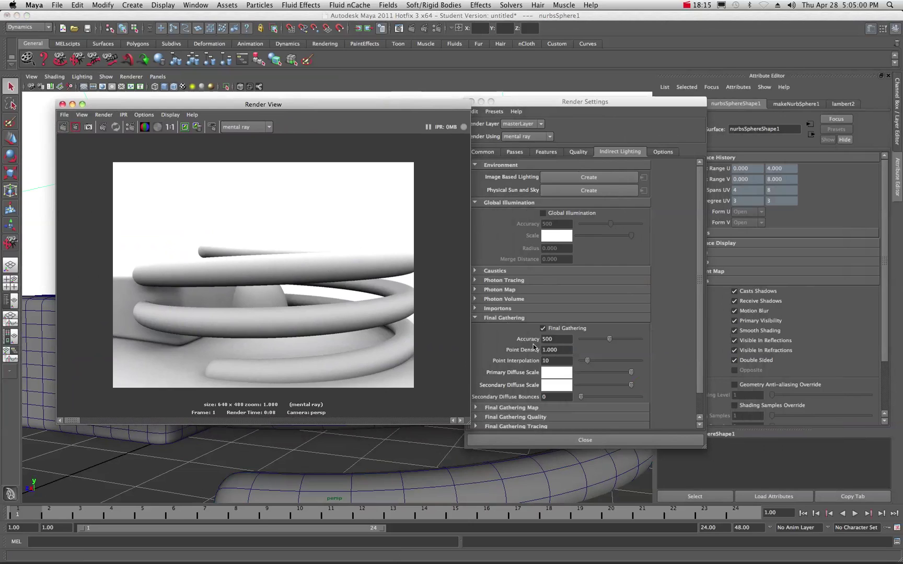
Set the V value of the Final Gathering Primary Diffuse Scale color to 1.
{"action": "left_click", "coordinate": [553, 374]}
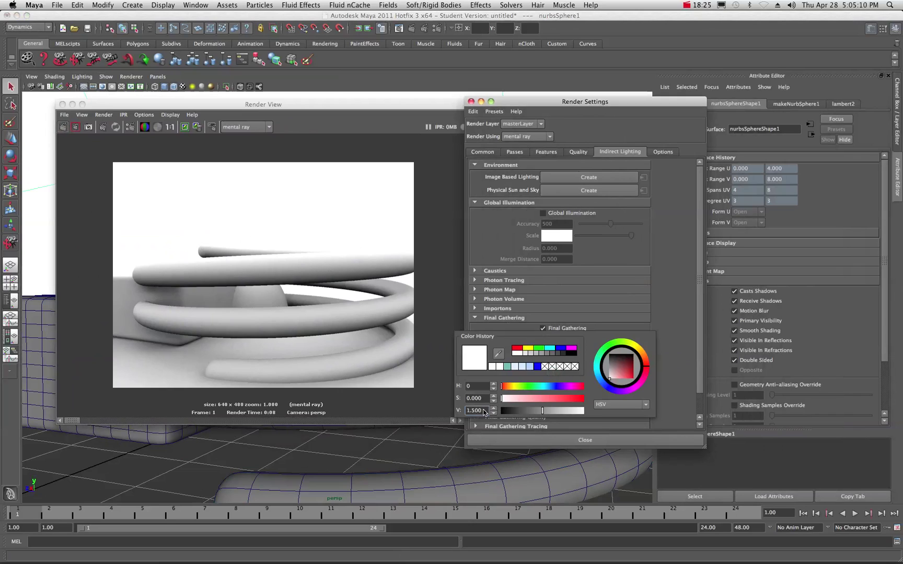
{"action": "left_click_drag", "start_coordinate": [485, 411], "coordinate": [462, 414]}
{"action": "type", "text": "1"}
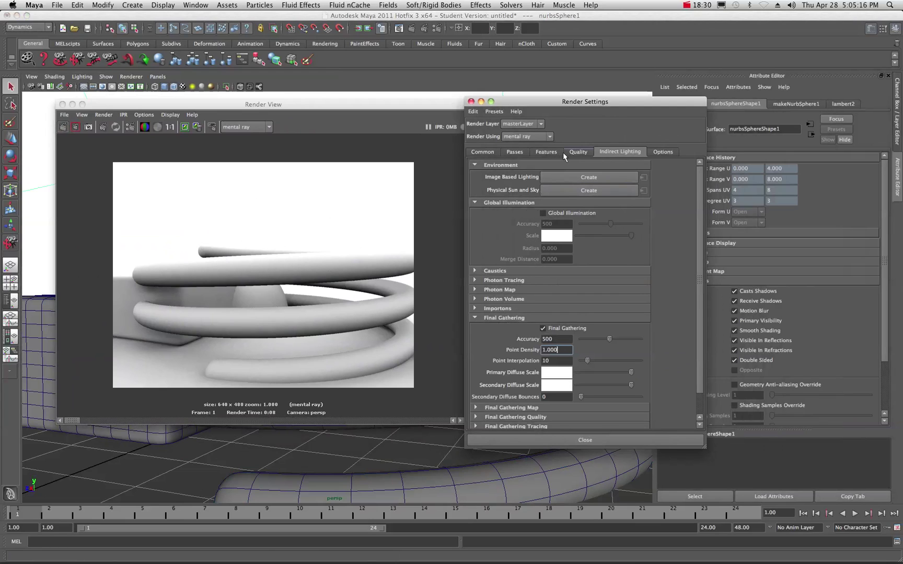
Look through the Common and Quality render settings and the available Quality Presets, and clear both render windows from the viewport.
{"action": "left_click", "coordinate": [484, 152]}
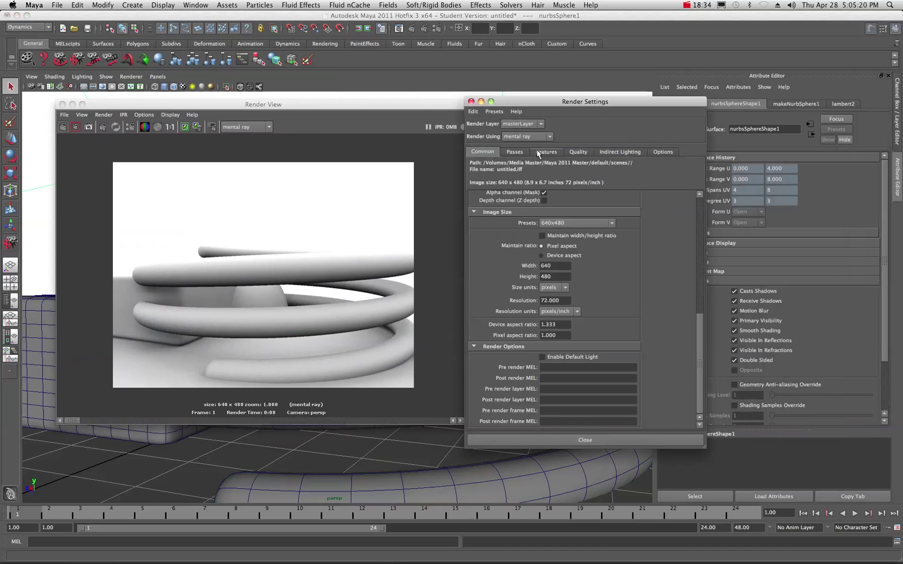
{"action": "left_click", "coordinate": [572, 151]}
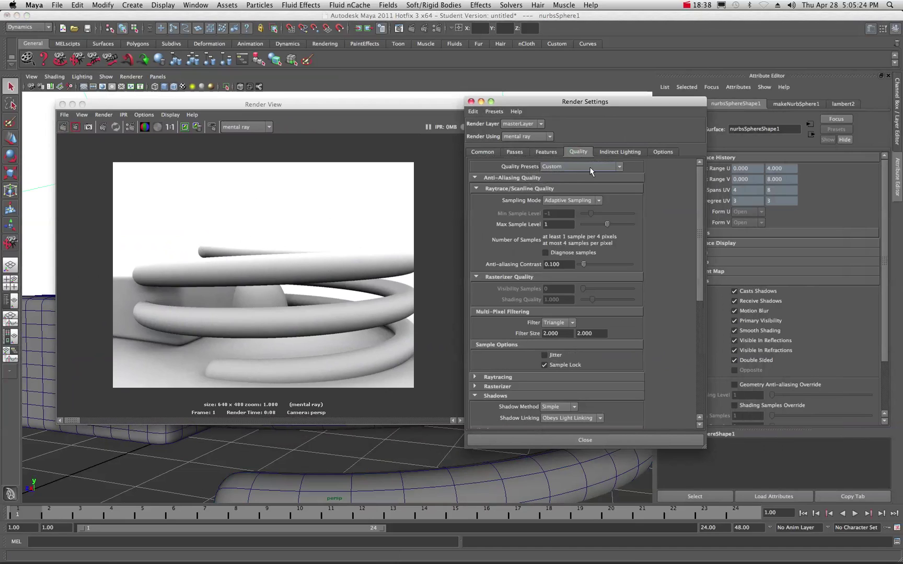
{"action": "left_click", "coordinate": [619, 166]}
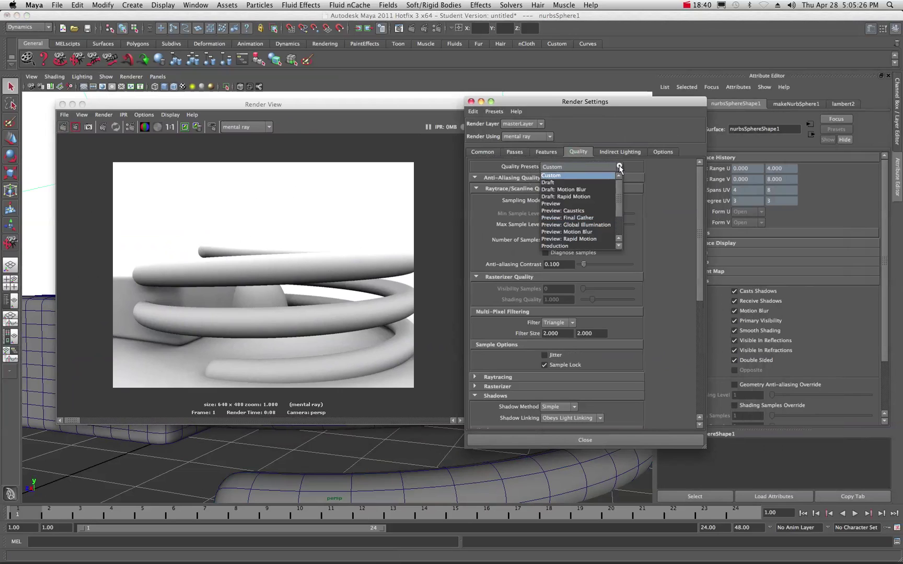
{"action": "left_click", "coordinate": [621, 165]}
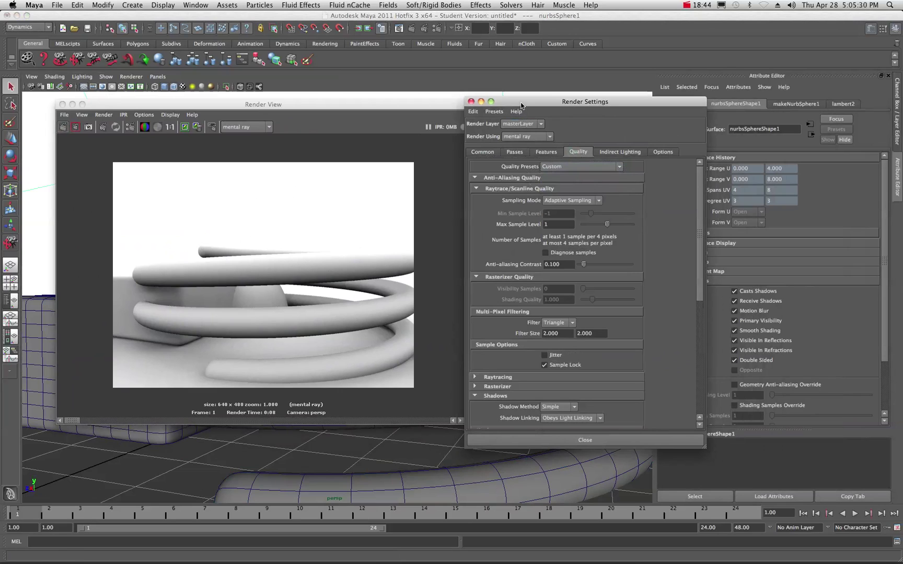
{"action": "left_click_drag", "start_coordinate": [521, 104], "coordinate": [902, 112]}
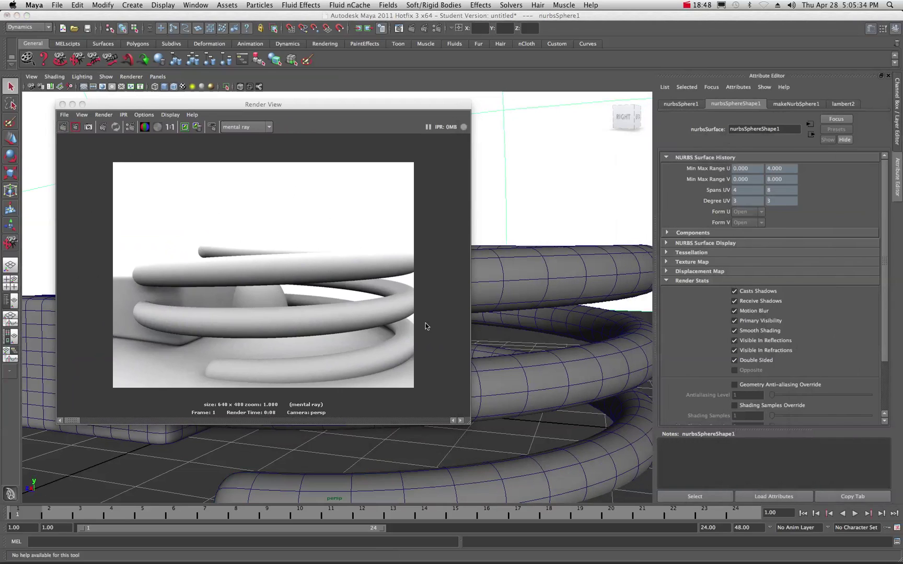
{"action": "left_click_drag", "start_coordinate": [223, 106], "coordinate": [902, 158]}
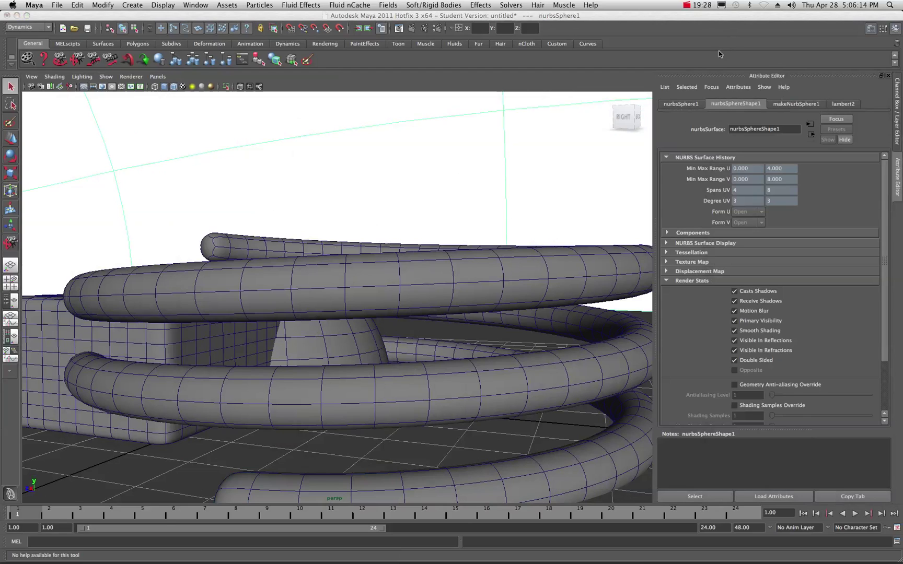
{"action": "left_click", "coordinate": [687, 6]}
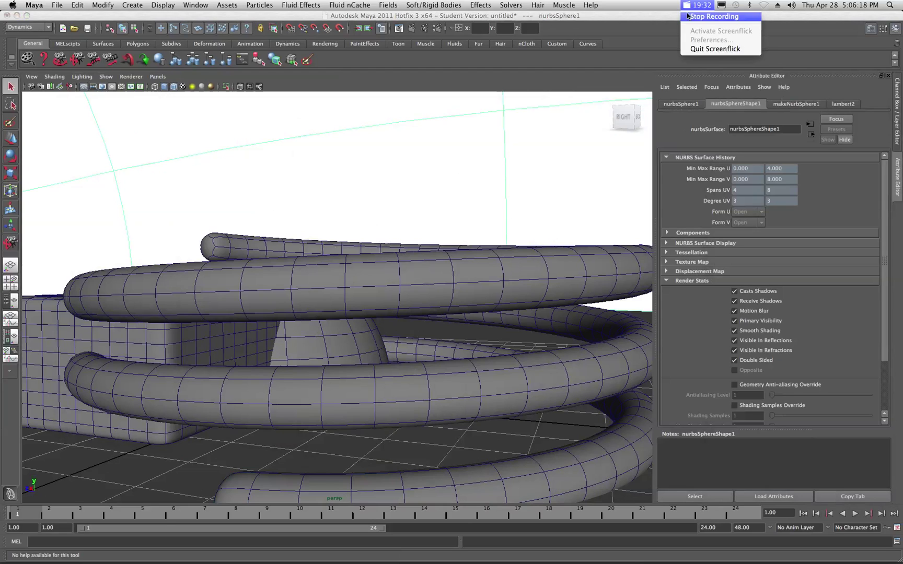